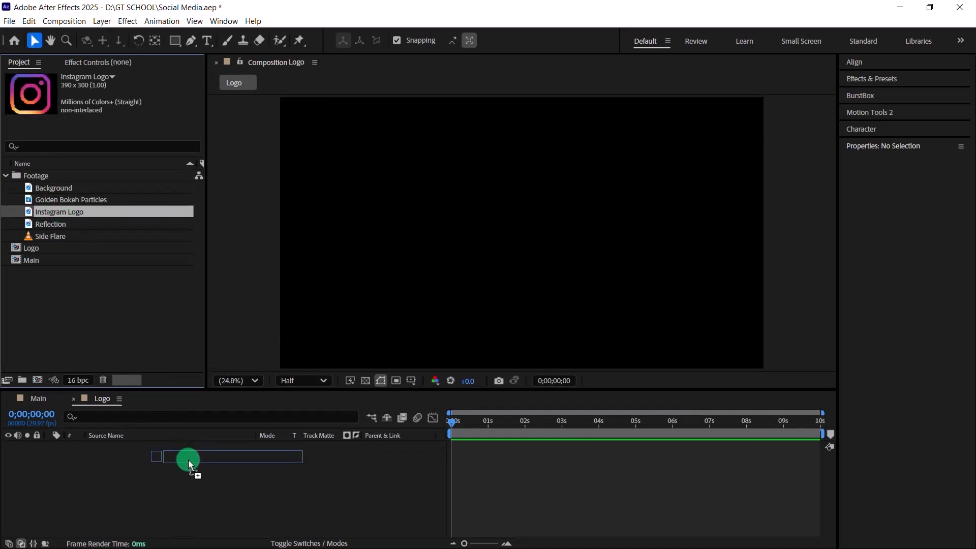
Collapse the Footage folder and set the Instagram Logo layer's scale to 300%
{"action": "left_click", "coordinate": [5, 176]}
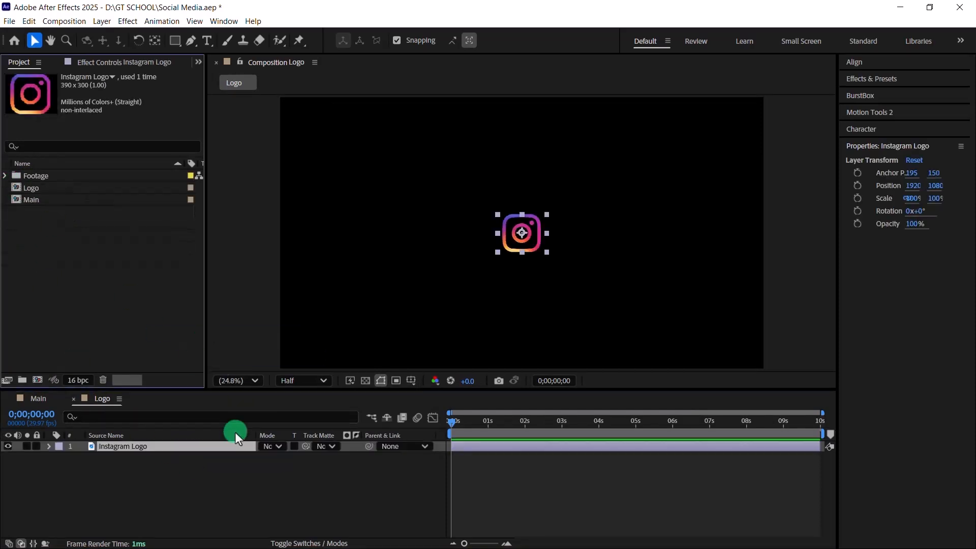
{"action": "left_click", "coordinate": [222, 450]}
{"action": "key", "text": "s"}
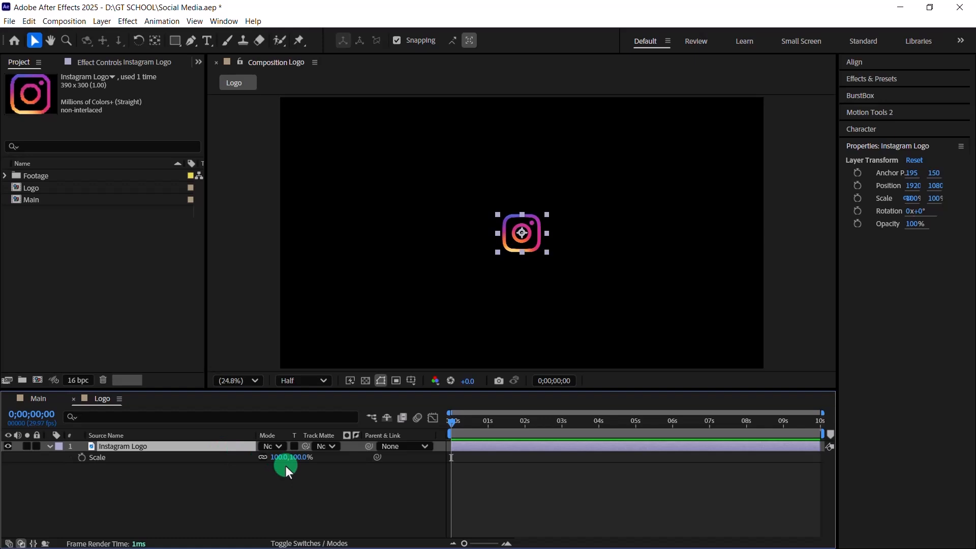
{"action": "left_click", "coordinate": [282, 457]}
{"action": "type", "text": "300"}
{"action": "key", "text": "Return"}
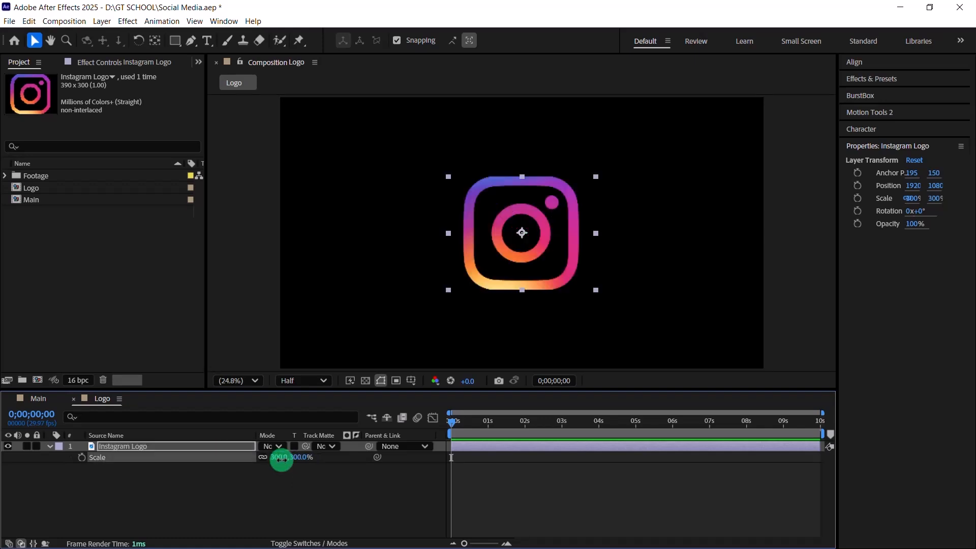
Show the title/action safe guides and move the Instagram logo straight up to about Y 922
{"action": "left_click", "coordinate": [411, 380]}
{"action": "left_click", "coordinate": [426, 395]}
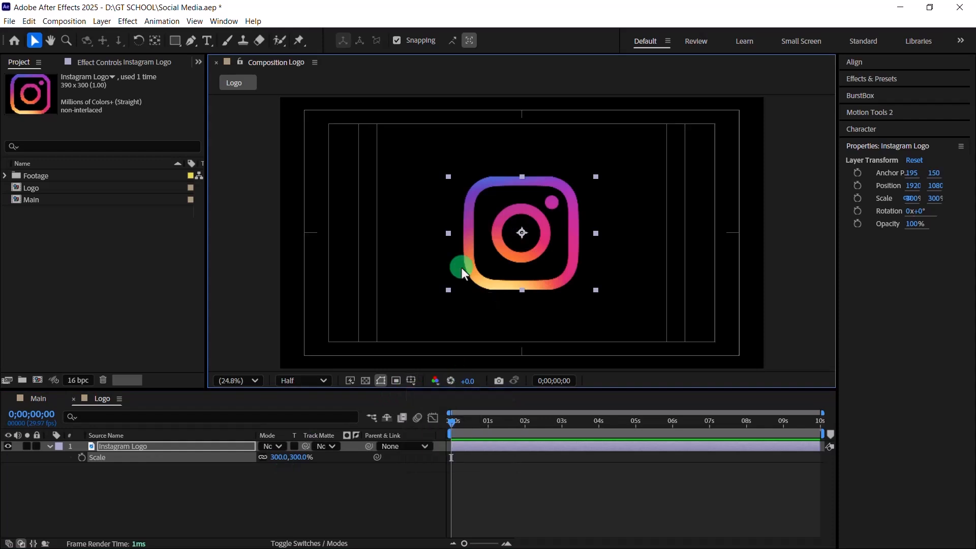
{"action": "left_click_drag", "start_coordinate": [522, 237], "coordinate": [524, 217]}
Set the Logo composition's preview resolution to Full
{"action": "left_click", "coordinate": [303, 380]}
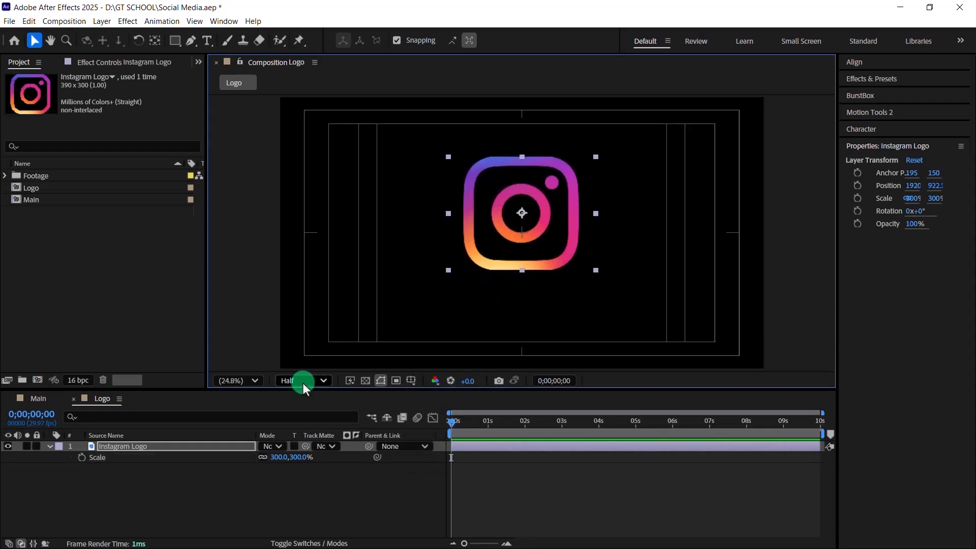
{"action": "left_click", "coordinate": [304, 420]}
{"action": "left_click", "coordinate": [384, 324]}
{"action": "scroll", "coordinate": [516, 271], "scroll_direction": "up", "scroll_amount": 3}
{"action": "key", "text": "space"}
{"action": "left_click_drag", "start_coordinate": [545, 251], "coordinate": [502, 265]}
{"action": "scroll", "coordinate": [512, 272], "scroll_direction": "down", "scroll_amount": 2}
{"action": "left_click", "coordinate": [456, 258]}
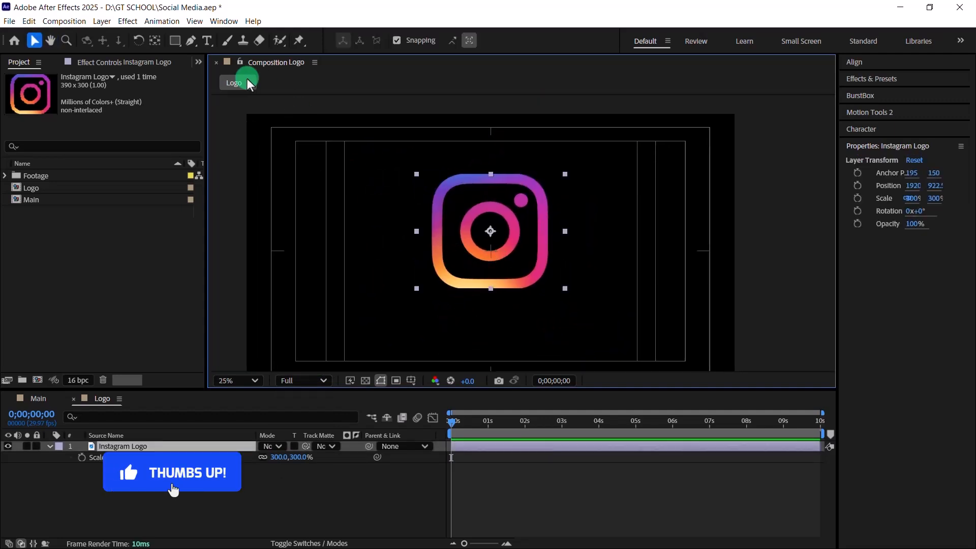
{"action": "left_click", "coordinate": [205, 40]}
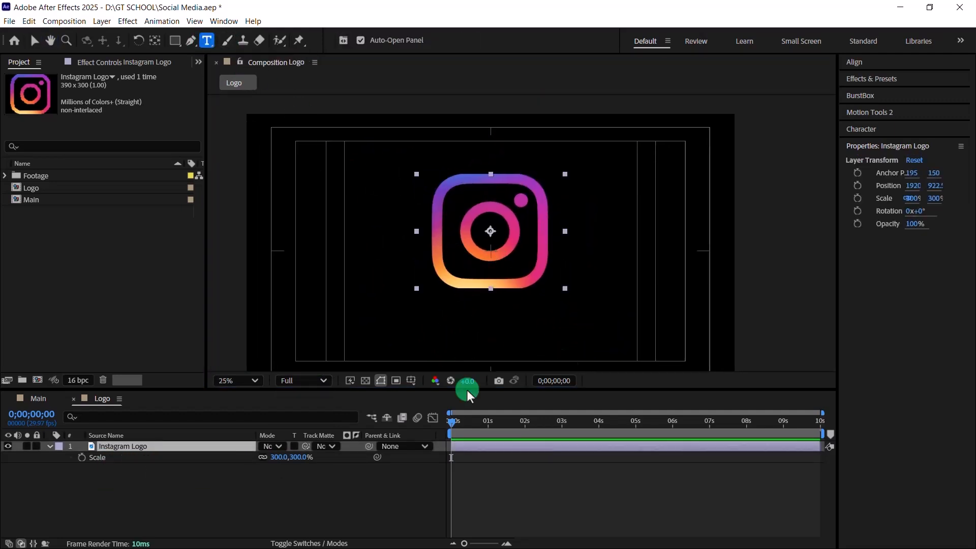
{"action": "left_click", "coordinate": [366, 380]}
{"action": "left_click", "coordinate": [476, 331]}
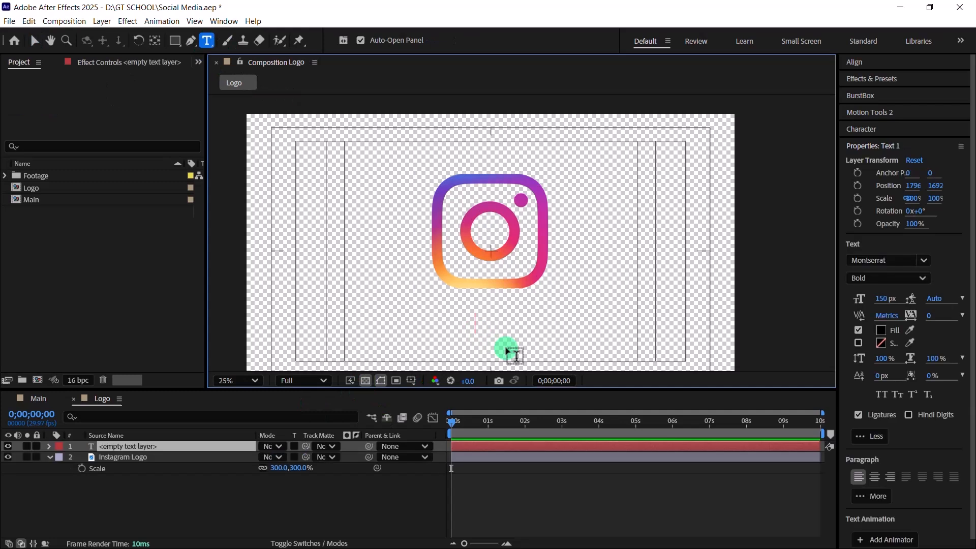
{"action": "type", "text": "@"}
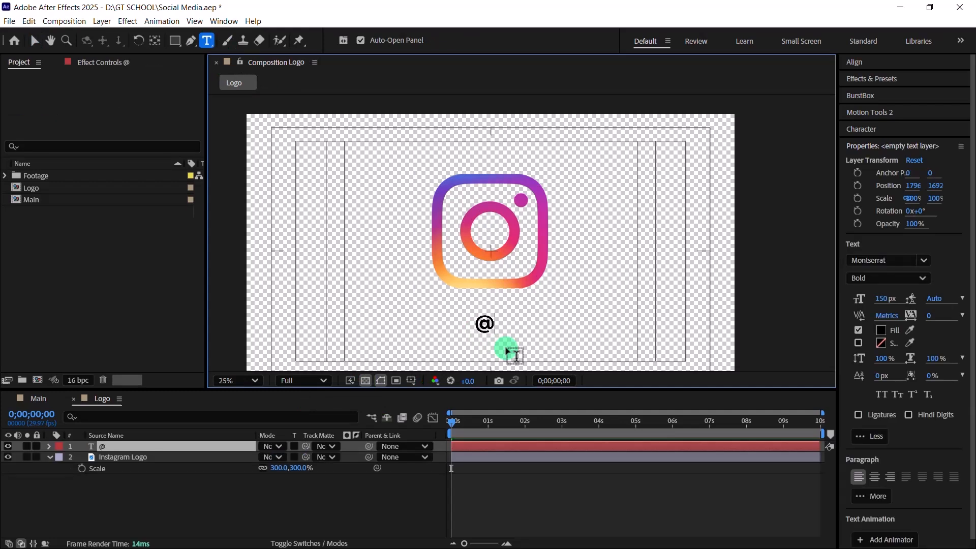
{"action": "type", "text": "GTSchool"}
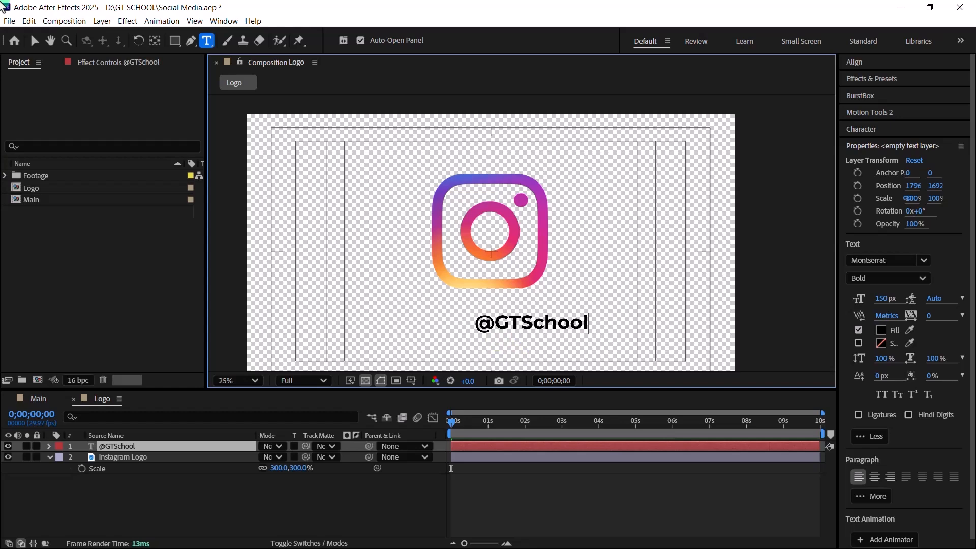
{"action": "left_click", "coordinate": [34, 40]}
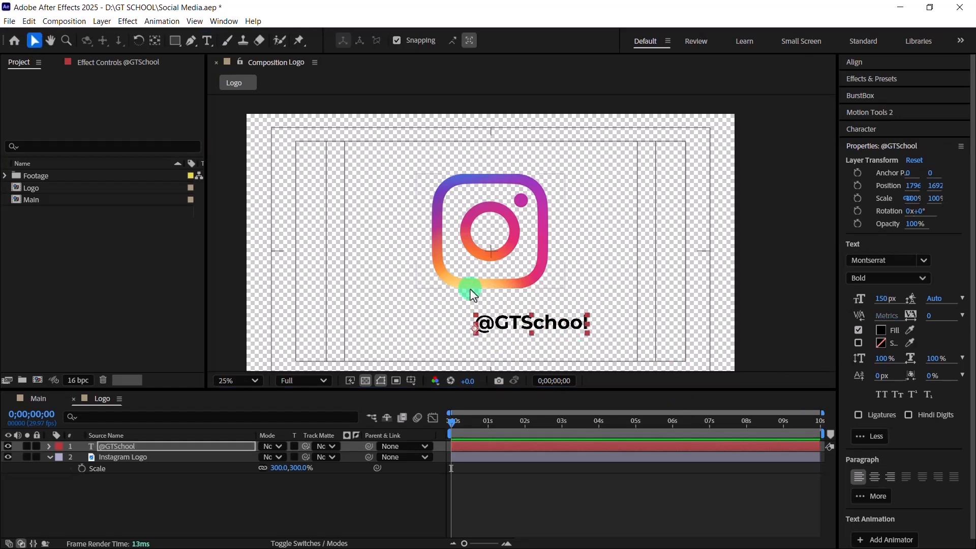
{"action": "left_click", "coordinate": [155, 40]}
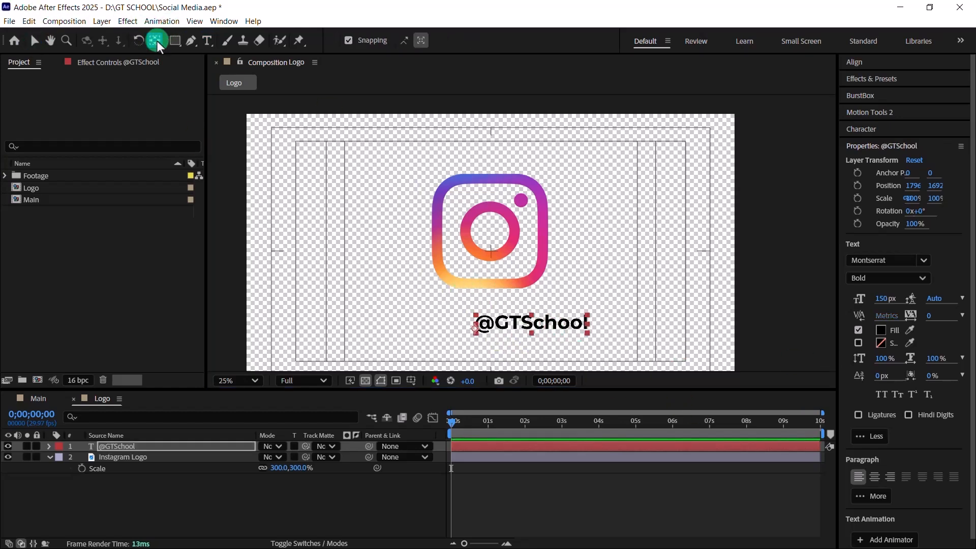
{"action": "key", "text": "ctrl+alt+Home"}
{"action": "key", "text": "v"}
{"action": "left_click", "coordinate": [858, 62]}
{"action": "left_click", "coordinate": [871, 104]}
{"action": "left_click", "coordinate": [876, 62]}
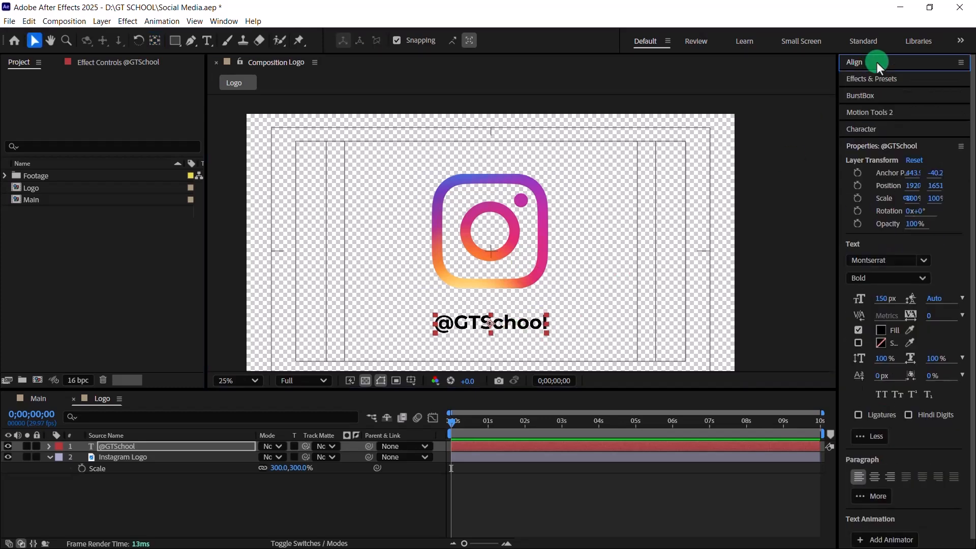
{"action": "left_click_drag", "start_coordinate": [531, 330], "coordinate": [527, 313]}
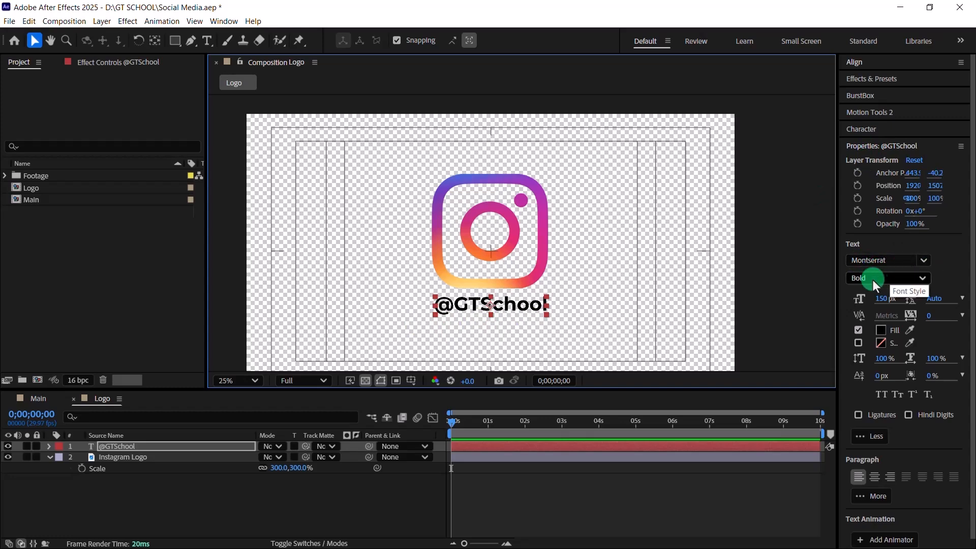
{"action": "left_click", "coordinate": [710, 203]}
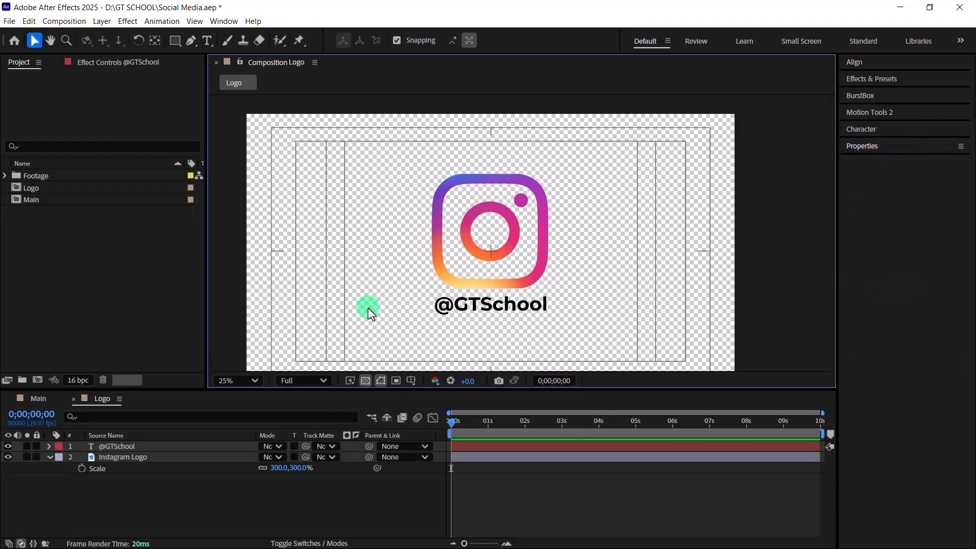
{"action": "left_click", "coordinate": [476, 306]}
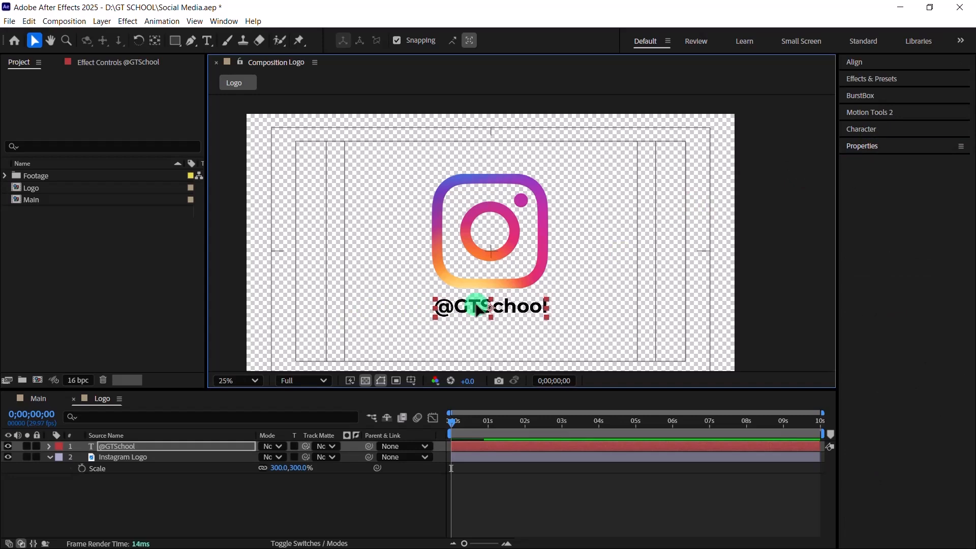
{"action": "left_click", "coordinate": [401, 287]}
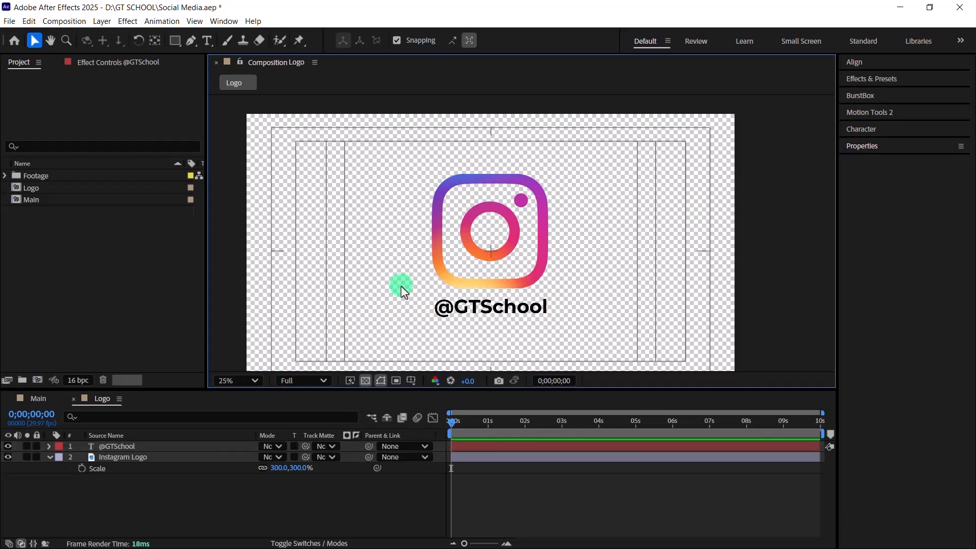
Close the Logo composition and create a UHD (4K) 29.97 fps, 10-second composition named "Reflecation"
{"action": "left_click", "coordinate": [73, 399]}
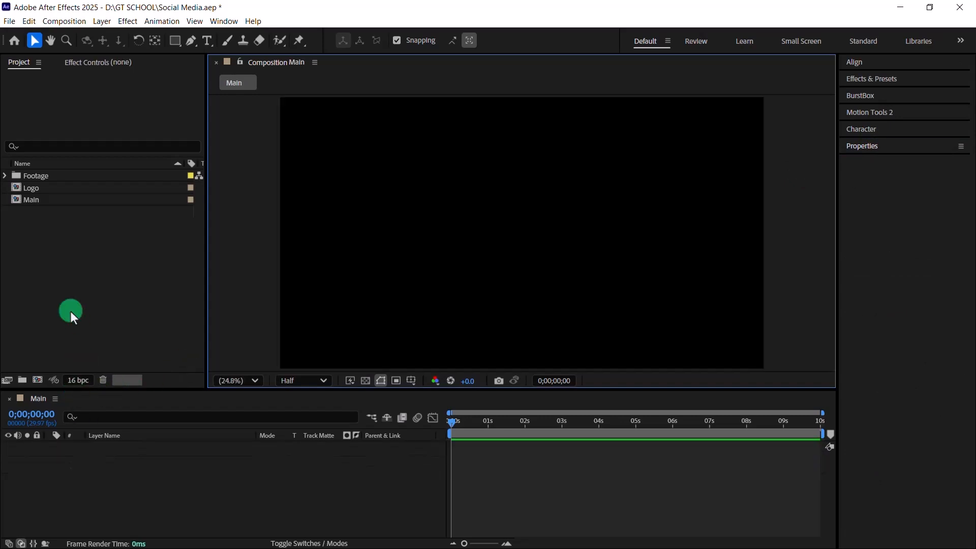
{"action": "left_click", "coordinate": [41, 381]}
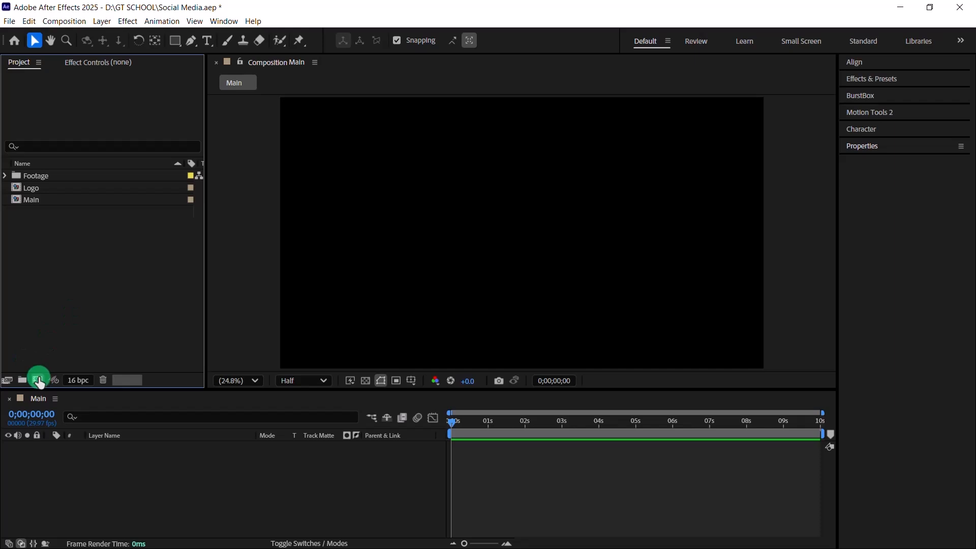
{"action": "type", "text": "R"}
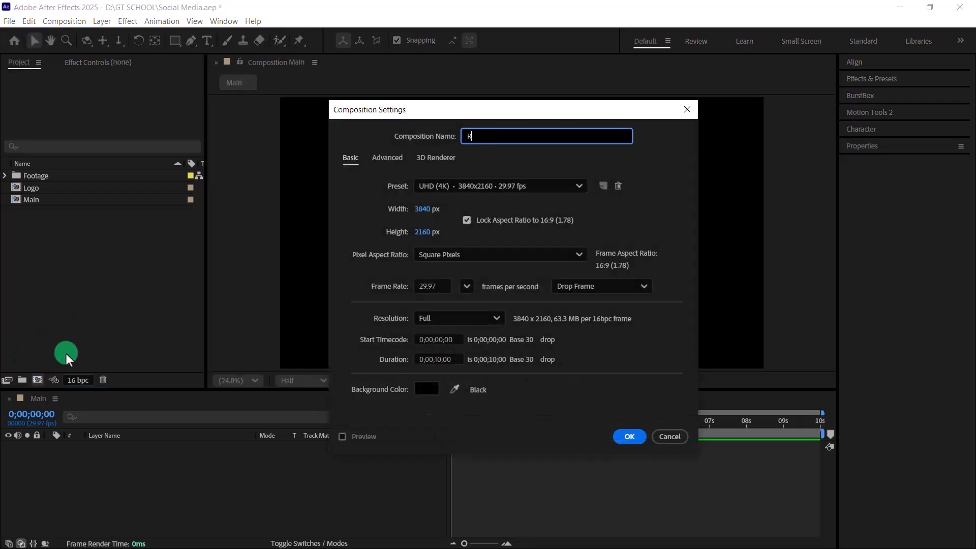
{"action": "type", "text": "eflecation"}
{"action": "left_click", "coordinate": [630, 437]}
{"action": "left_click", "coordinate": [84, 298]}
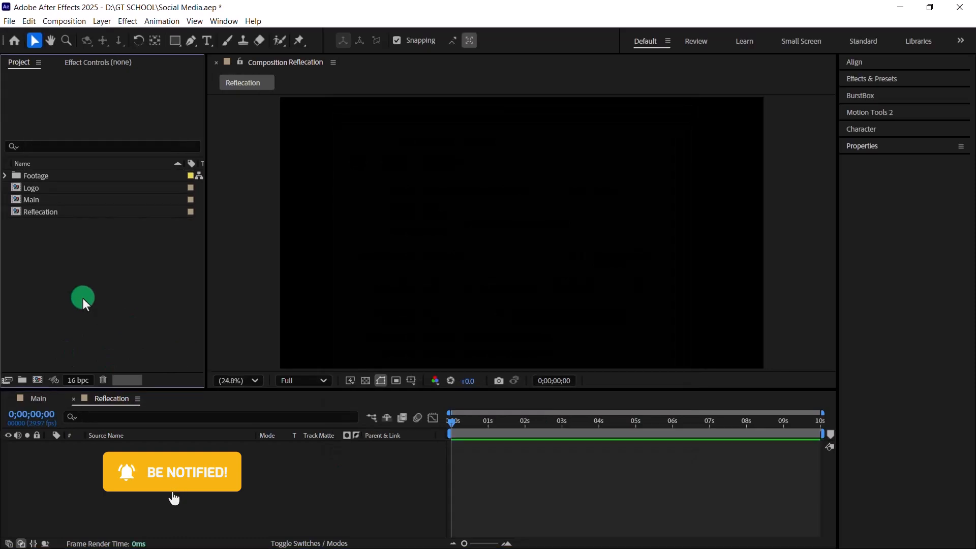
Add the Reflection image from the Footage folder as a layer in the Reflecation composition
{"action": "left_click", "coordinate": [36, 176]}
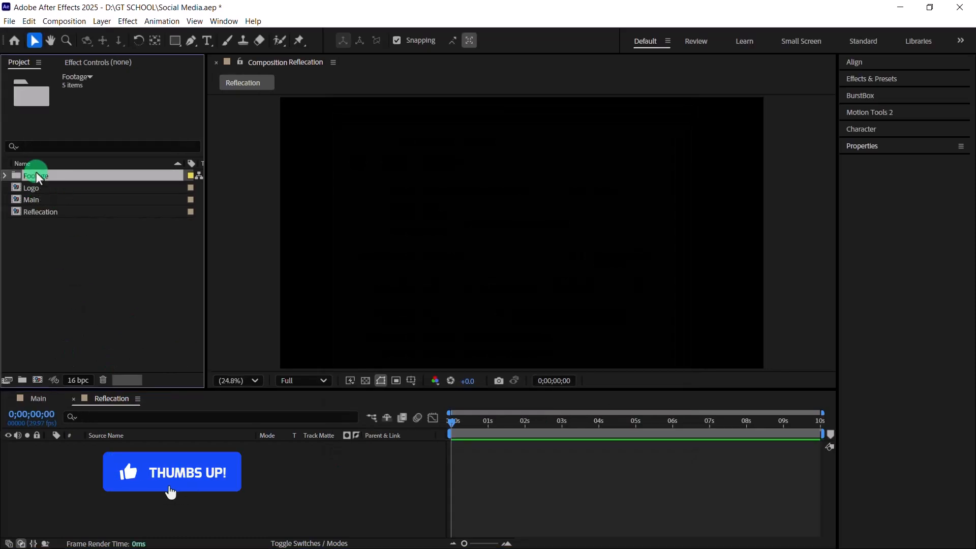
{"action": "left_click", "coordinate": [5, 175]}
{"action": "left_click", "coordinate": [57, 192]}
{"action": "left_click", "coordinate": [58, 213]}
{"action": "left_click_drag", "start_coordinate": [62, 224], "coordinate": [214, 473]}
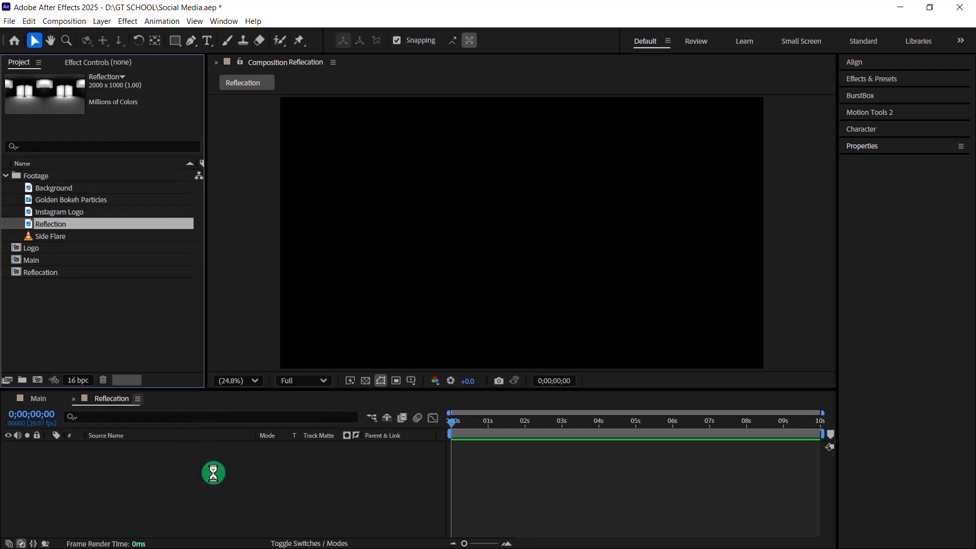
{"action": "left_click", "coordinate": [6, 175]}
Set the Reflection layer's scale to 216% to fill the frame
{"action": "left_click", "coordinate": [465, 237]}
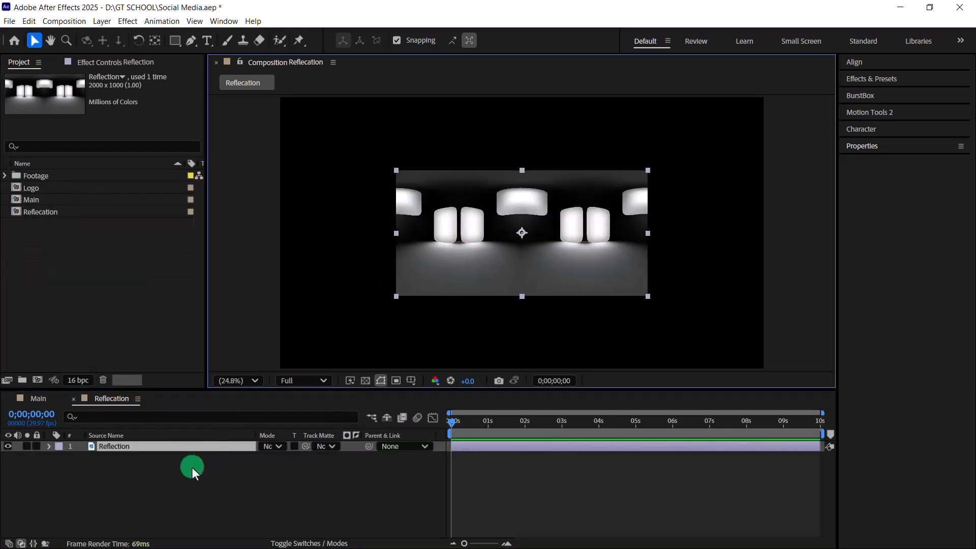
{"action": "key", "text": "s"}
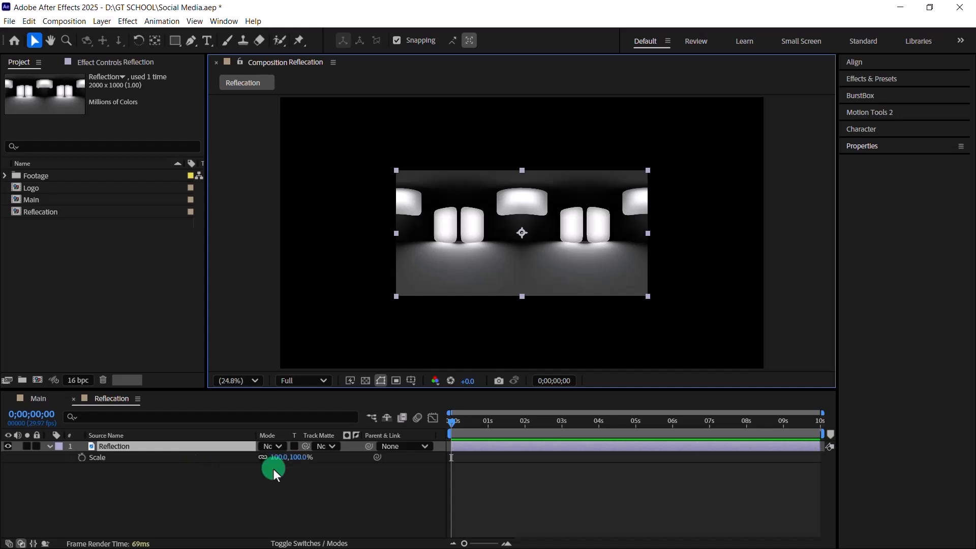
{"action": "left_click", "coordinate": [279, 457]}
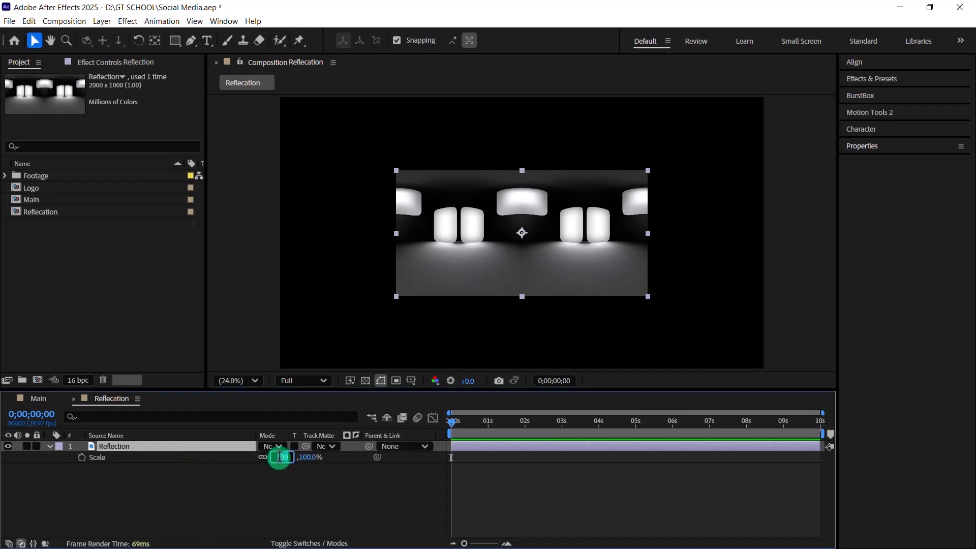
{"action": "key", "text": "BackSpace"}
{"action": "type", "text": "216"}
{"action": "key", "text": "Return"}
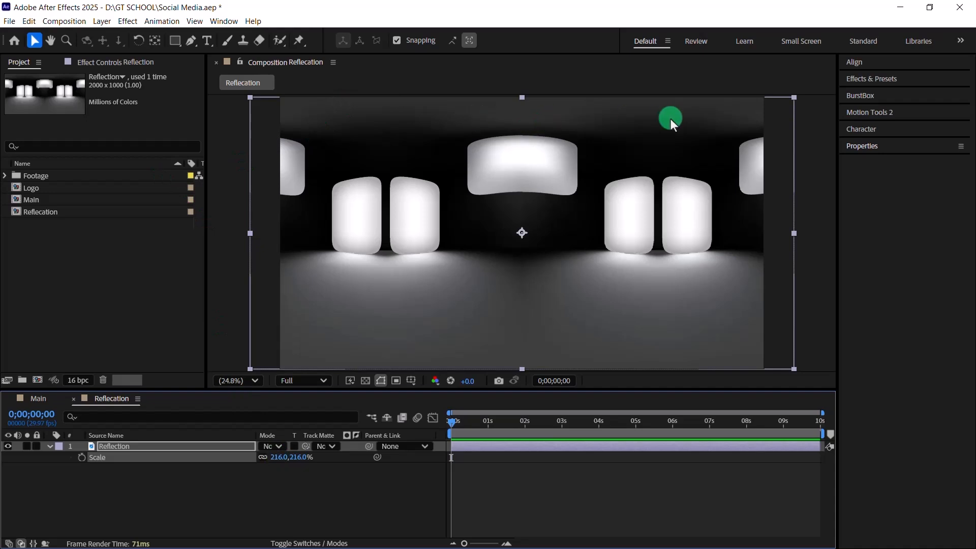
{"action": "key", "text": "space"}
{"action": "left_click_drag", "start_coordinate": [642, 110], "coordinate": [622, 168]}
{"action": "scroll", "coordinate": [543, 151], "scroll_direction": "up", "scroll_amount": 1}
{"action": "left_click_drag", "start_coordinate": [518, 147], "coordinate": [561, 119]}
{"action": "left_click_drag", "start_coordinate": [365, 167], "coordinate": [318, 147]}
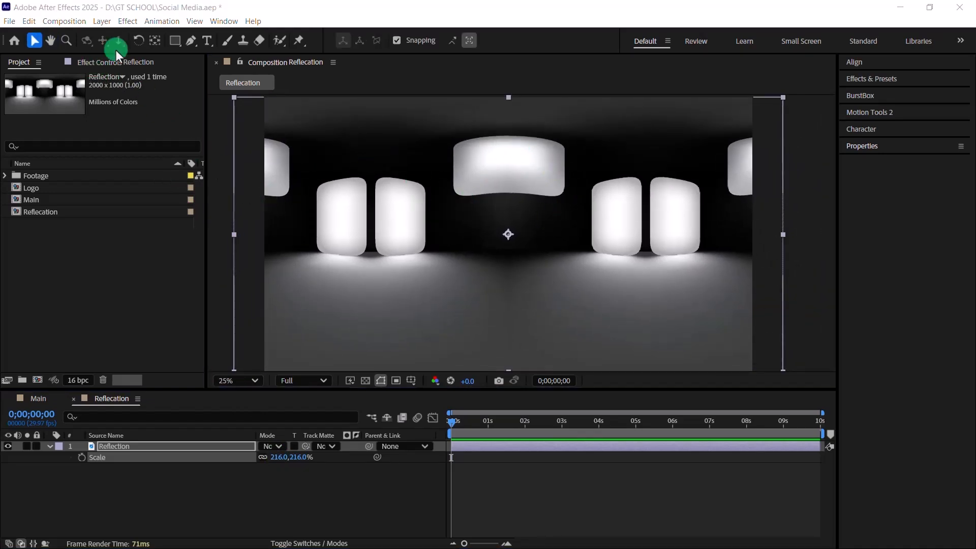
Apply the Motion Tile effect to the Reflection layer
{"action": "left_click", "coordinate": [99, 63]}
{"action": "left_click", "coordinate": [135, 446]}
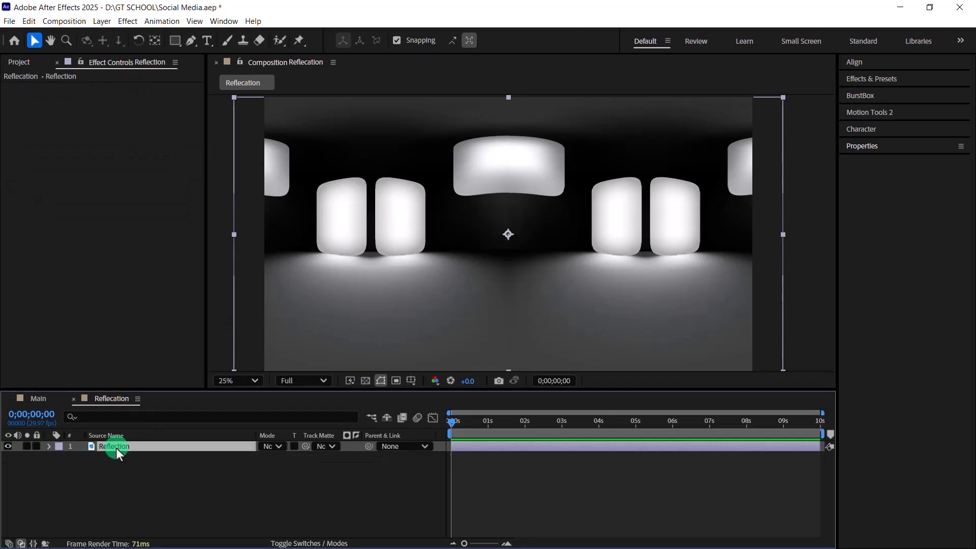
{"action": "key", "text": "ctrl+space"}
{"action": "type", "text": "Motio"}
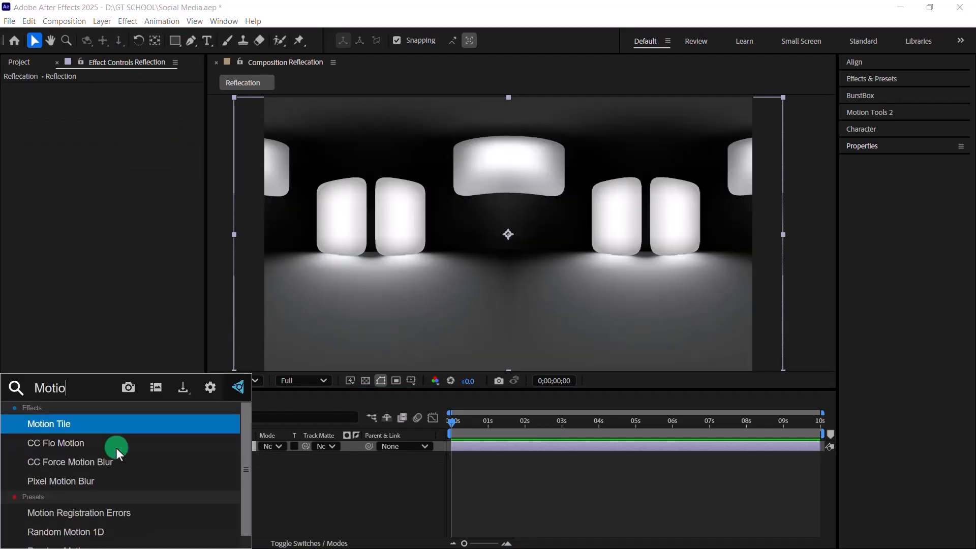
{"action": "key", "text": "Return"}
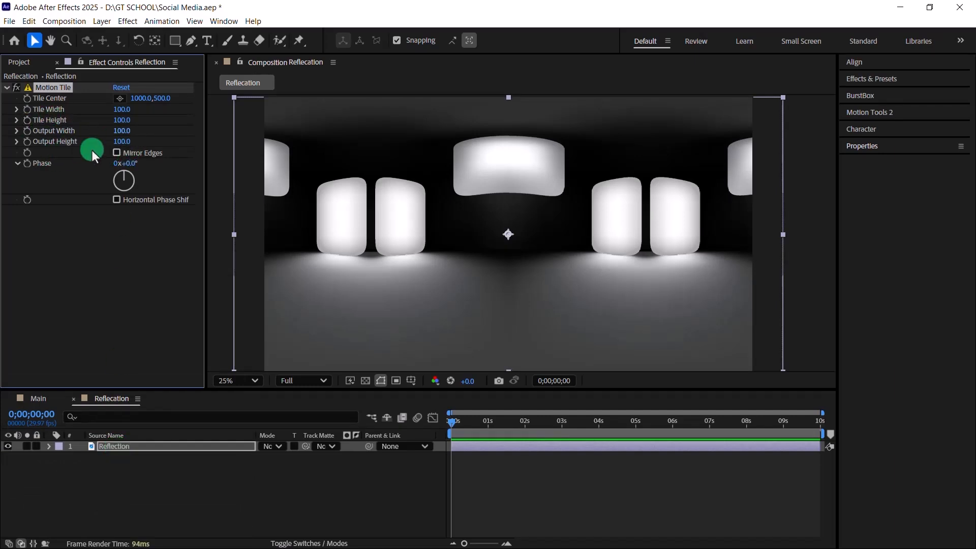
Enable Motion Tile's Mirror Edges and keyframe Tile Center at the first frame with an X value of -1725
{"action": "left_click", "coordinate": [271, 281]}
{"action": "left_click", "coordinate": [124, 448]}
{"action": "left_click", "coordinate": [130, 90]}
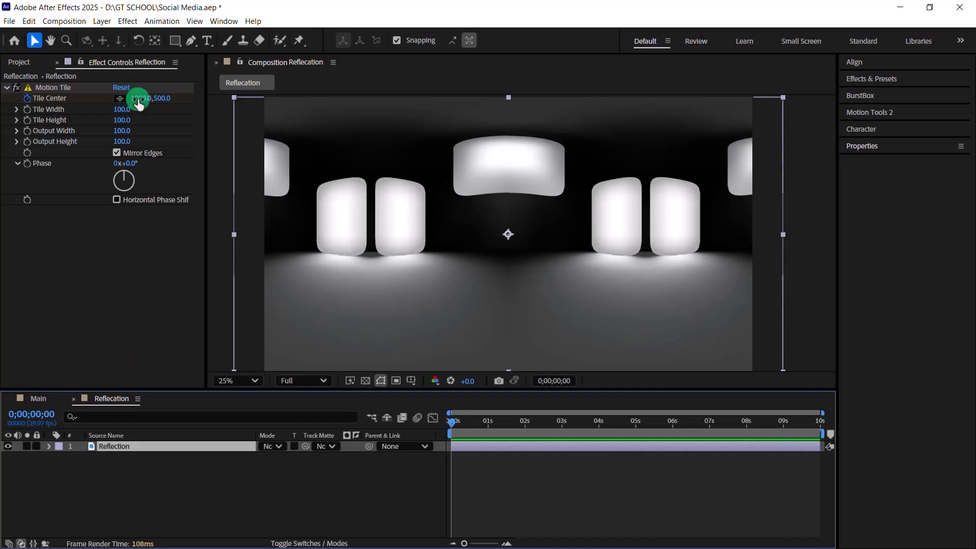
{"action": "left_click", "coordinate": [139, 99]}
{"action": "key", "text": "BackSpace"}
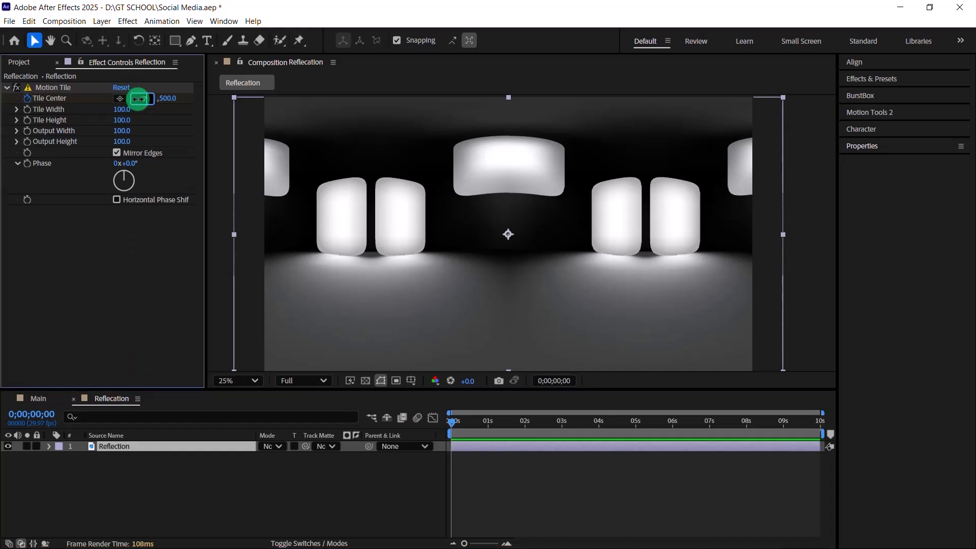
{"action": "type", "text": "725"}
{"action": "key", "text": "Return"}
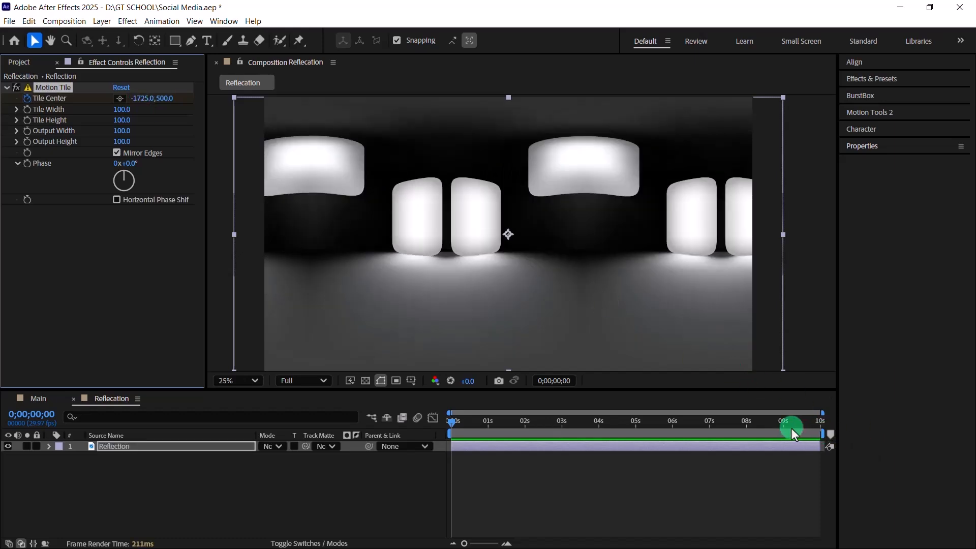
Keyframe the Reflection layer's Tile Center at the last frame with an X value of 2200
{"action": "left_click_drag", "start_coordinate": [794, 432], "coordinate": [856, 429]}
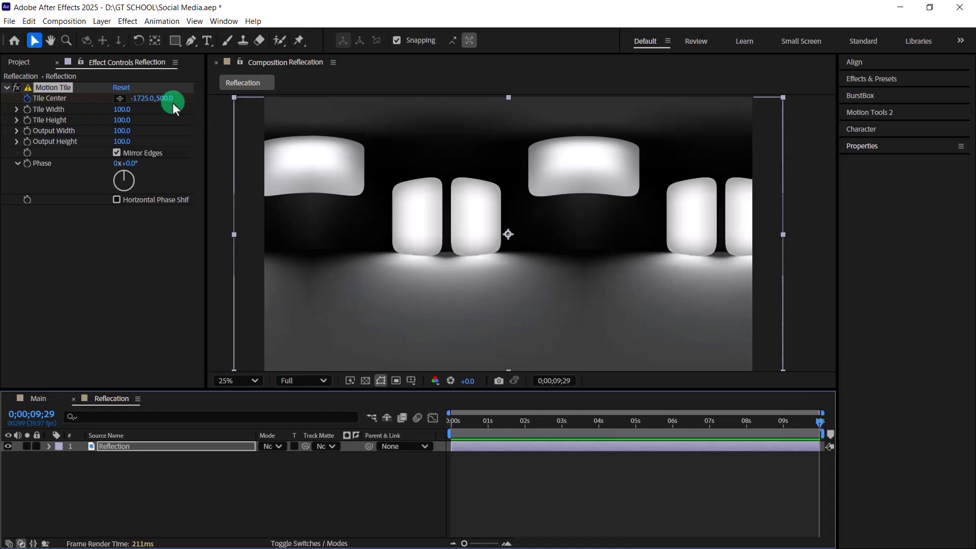
{"action": "left_click", "coordinate": [140, 98]}
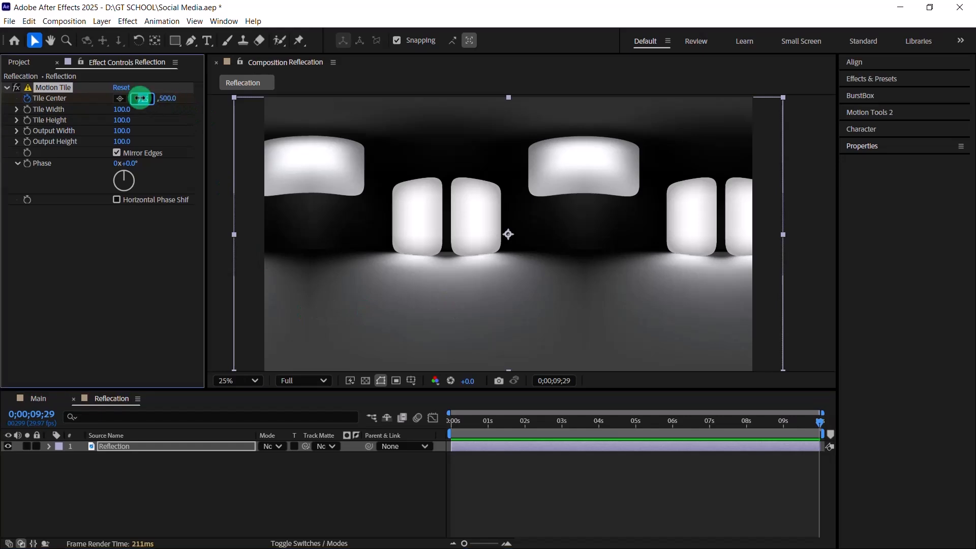
{"action": "type", "text": "2200"}
{"action": "key", "text": "Return"}
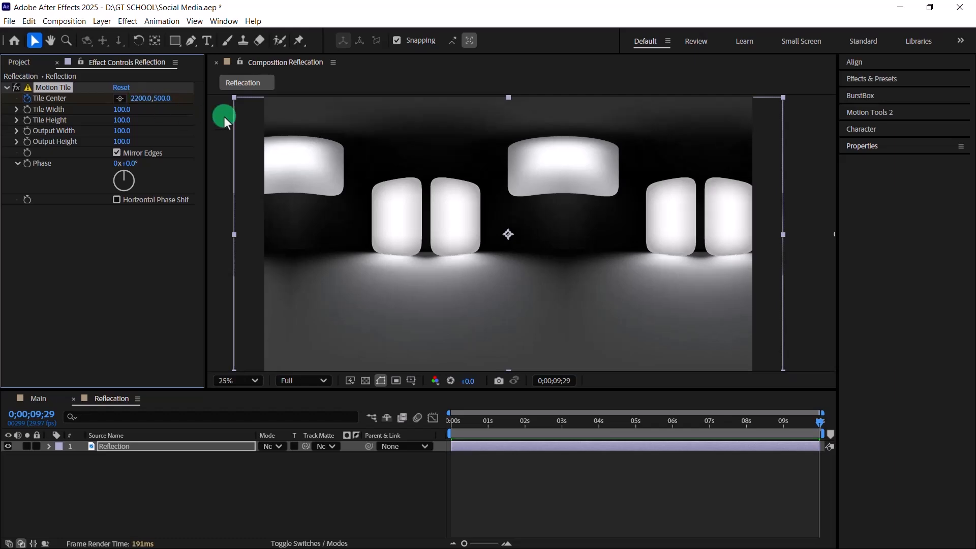
Set the preview resolution to Quarter and play the reflection animation from the first frame to check its motion
{"action": "left_click", "coordinate": [220, 113]}
{"action": "left_click_drag", "start_coordinate": [568, 423], "coordinate": [353, 440]}
{"action": "left_click", "coordinate": [294, 380]}
{"action": "left_click", "coordinate": [307, 464]}
{"action": "key", "text": "space"}
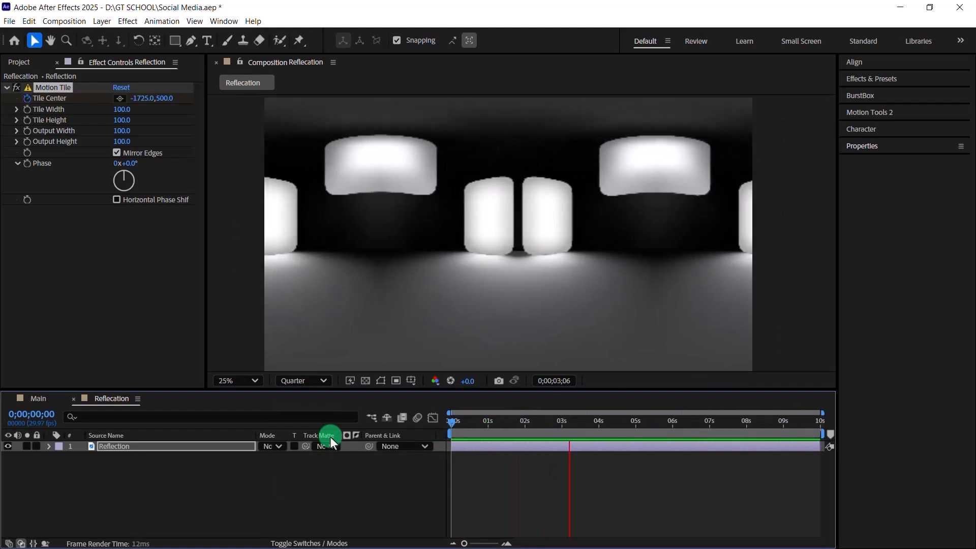
{"action": "key", "text": "space"}
Close the Reflecation composition and create a new composition named Logo Reflecation
{"action": "left_click", "coordinate": [18, 61]}
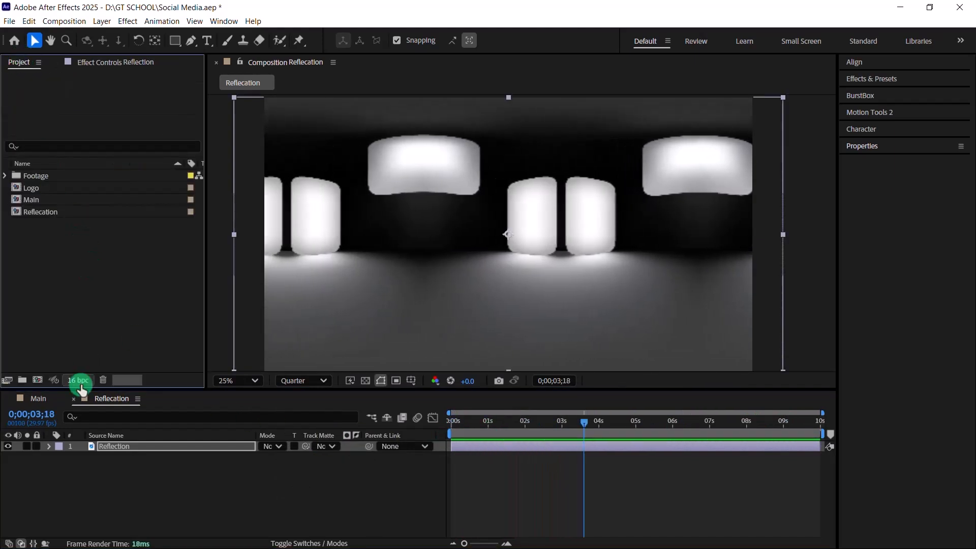
{"action": "left_click", "coordinate": [73, 399]}
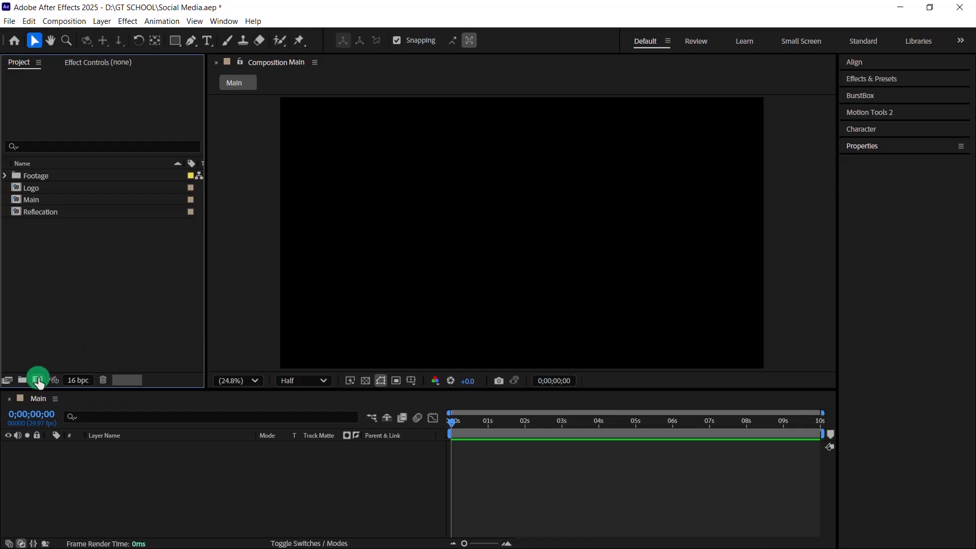
{"action": "left_click", "coordinate": [37, 379]}
{"action": "type", "text": "L"}
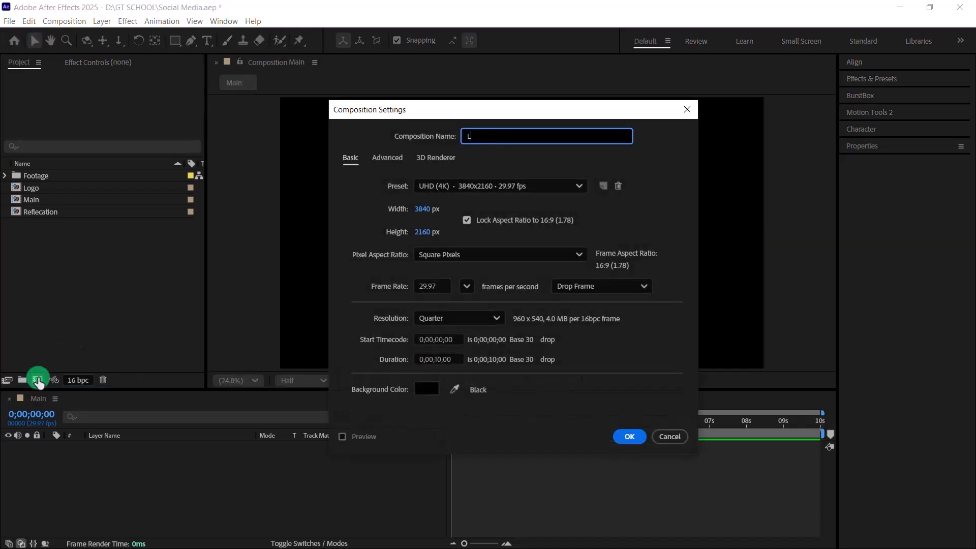
{"action": "type", "text": "ogo Reflecation"}
{"action": "key", "text": "Return"}
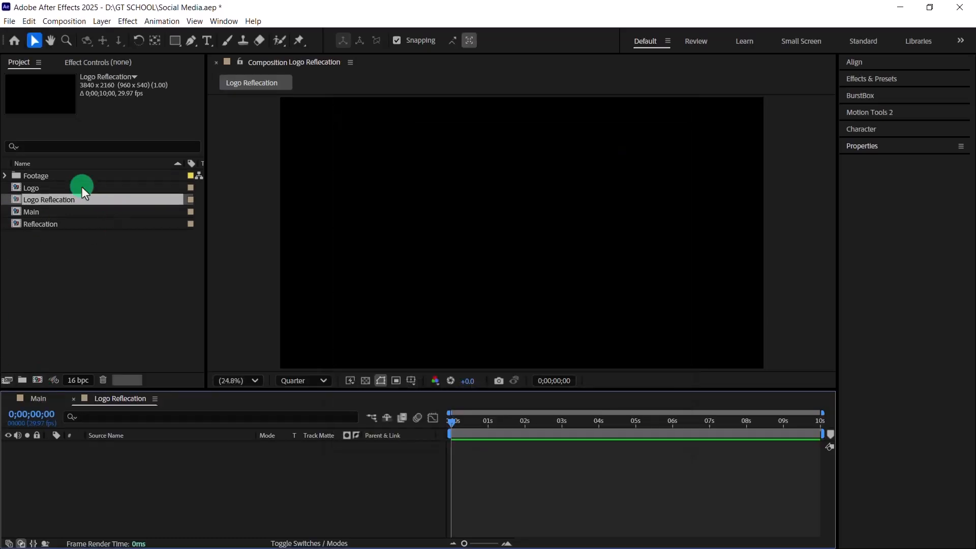
Add the Logo composition as a layer in the Logo Reflecation composition
{"action": "left_click", "coordinate": [53, 188]}
{"action": "left_click_drag", "start_coordinate": [54, 189], "coordinate": [168, 470]}
{"action": "left_click", "coordinate": [91, 63]}
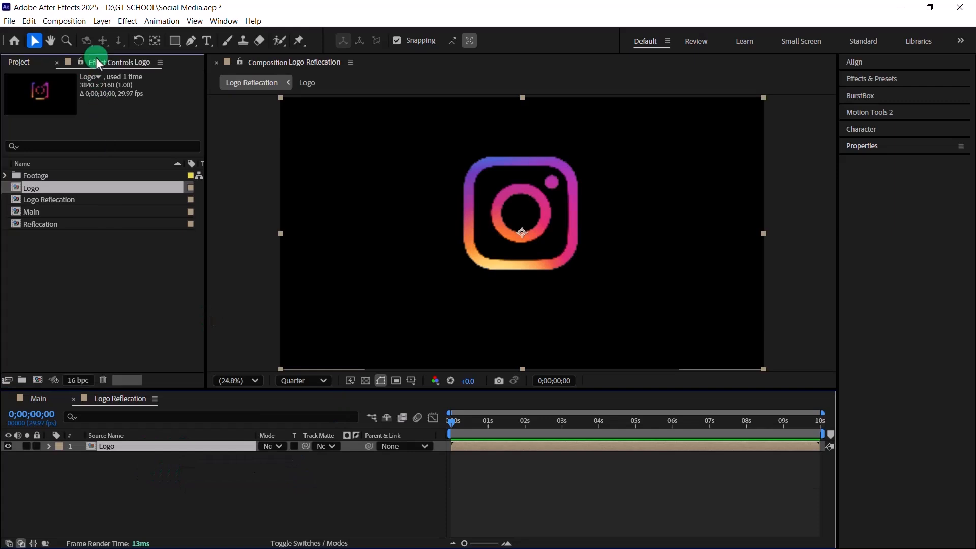
Apply the Vegas effect to the Logo layer and set the preview resolution to Full
{"action": "left_click", "coordinate": [143, 449]}
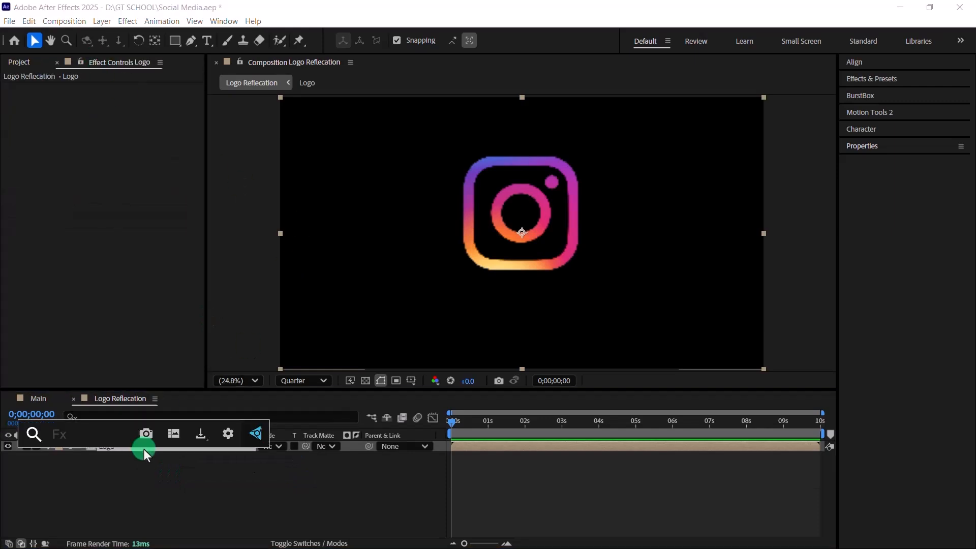
{"action": "key", "text": "ctrl+space"}
{"action": "type", "text": "Vega"}
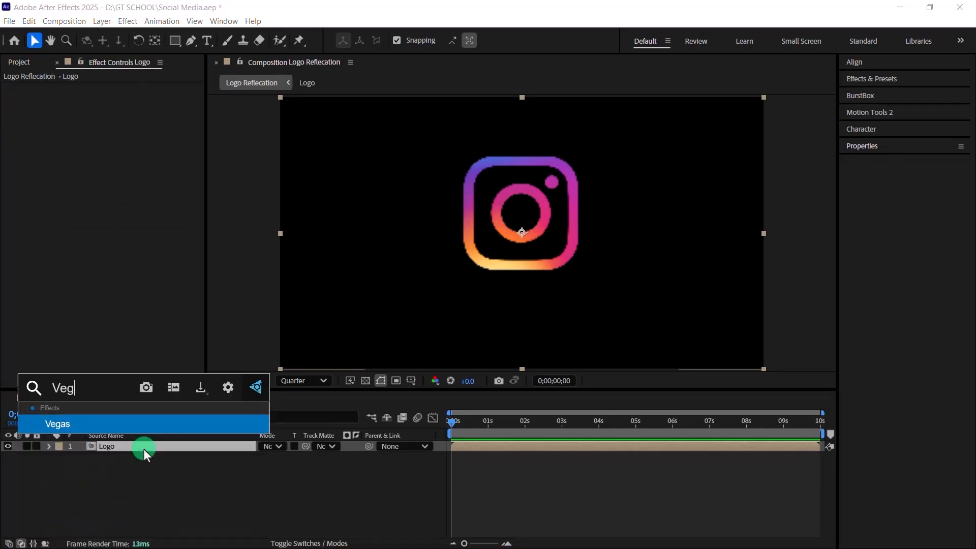
{"action": "key", "text": "Return"}
{"action": "scroll", "coordinate": [581, 237], "scroll_direction": "up", "scroll_amount": 3}
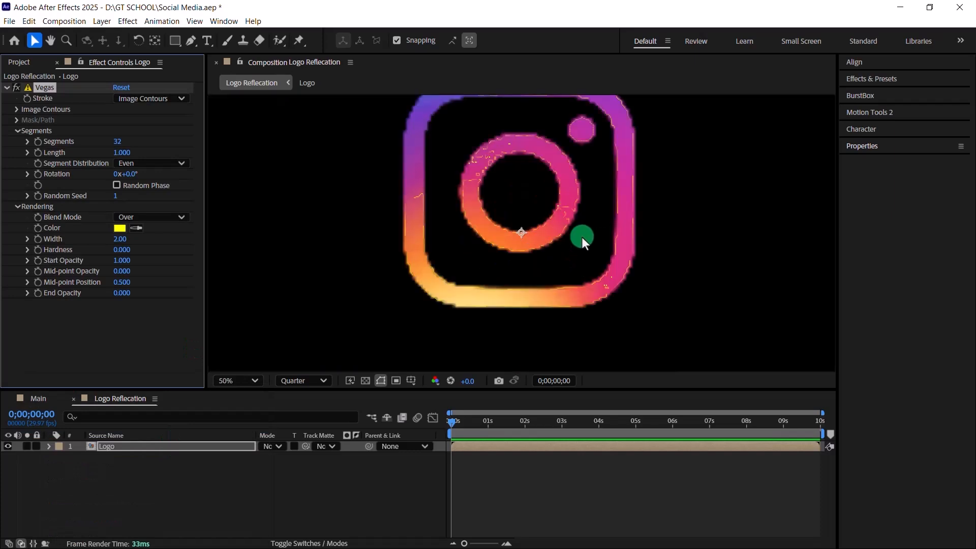
{"action": "left_click", "coordinate": [300, 382]}
{"action": "left_click", "coordinate": [303, 427]}
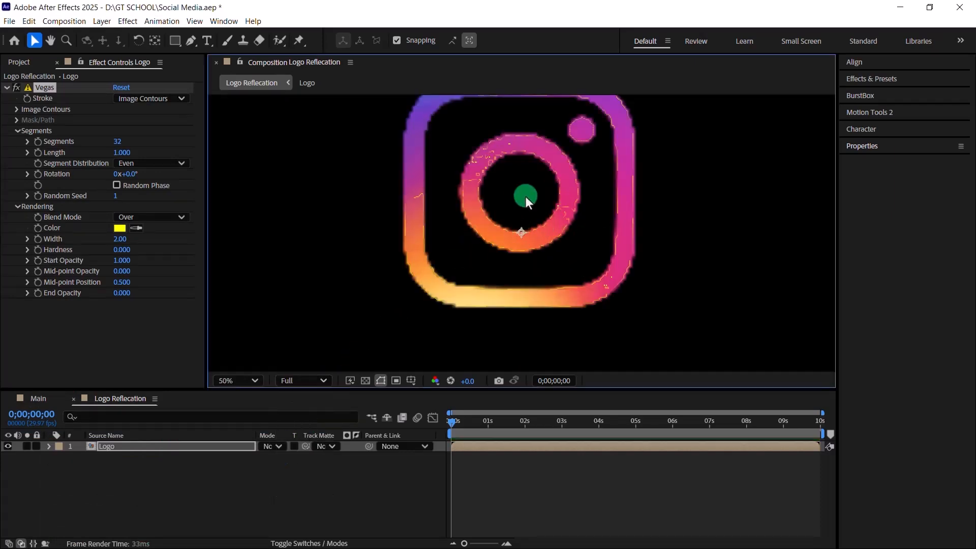
{"action": "key", "text": "h"}
{"action": "left_click_drag", "start_coordinate": [525, 196], "coordinate": [490, 237]}
{"action": "key", "text": "v"}
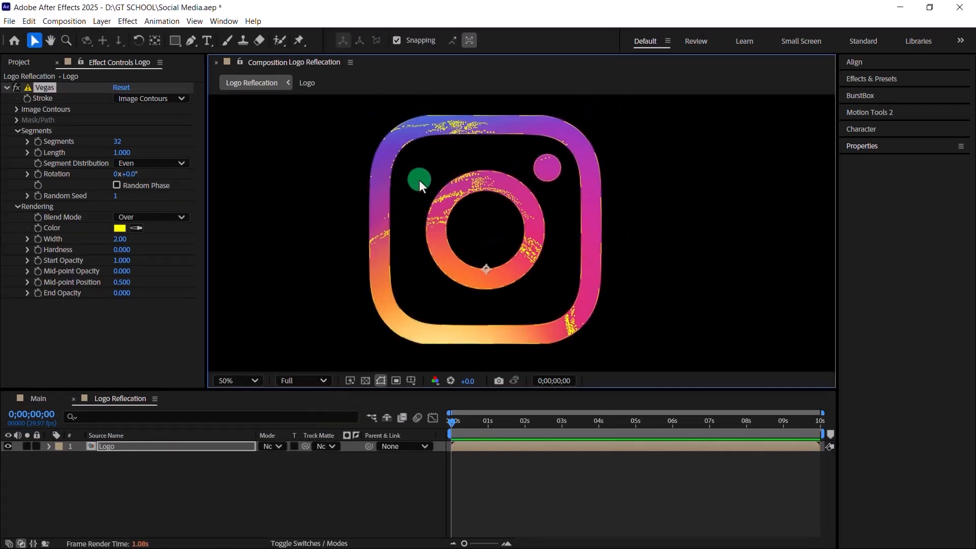
{"action": "left_click", "coordinate": [123, 449]}
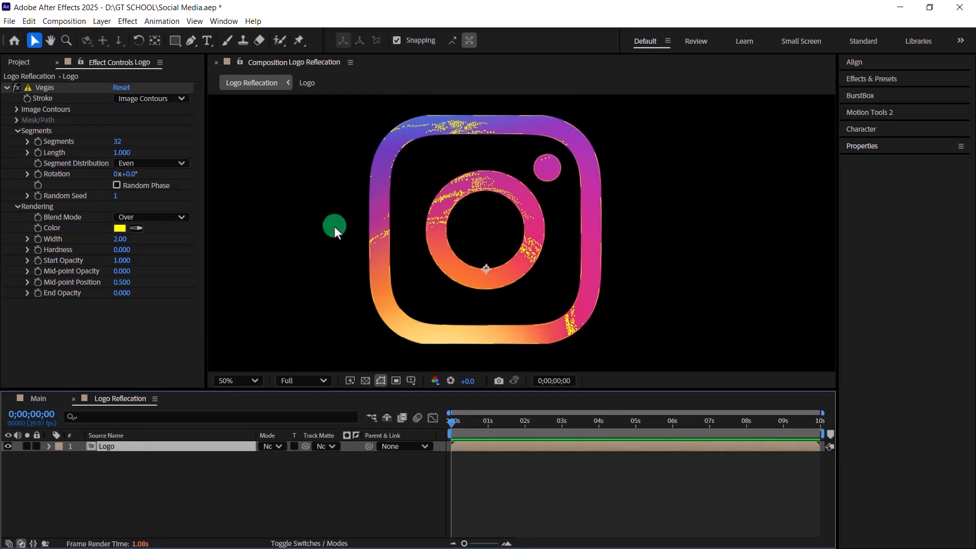
Set the Channel in Vegas's Image Contours to Alpha
{"action": "left_click", "coordinate": [17, 109]}
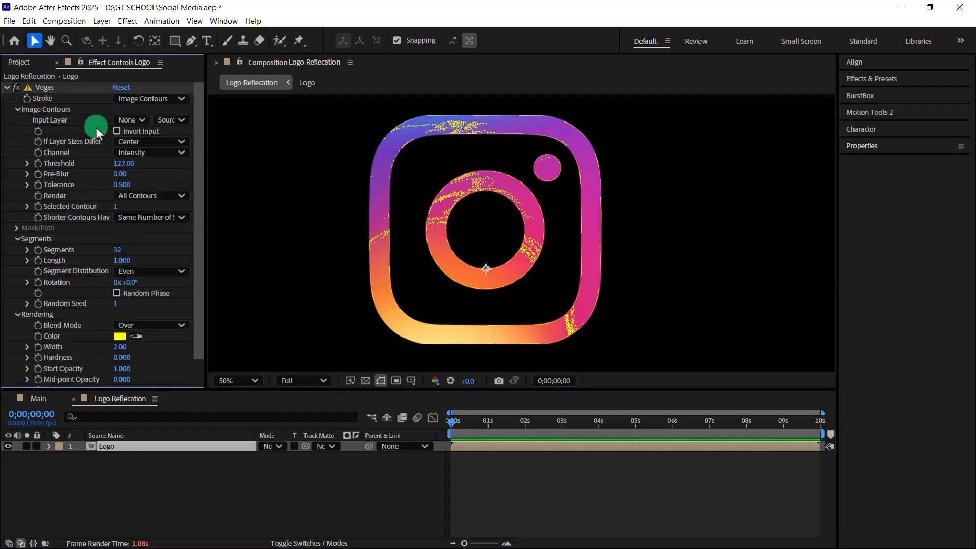
{"action": "left_click", "coordinate": [149, 152]}
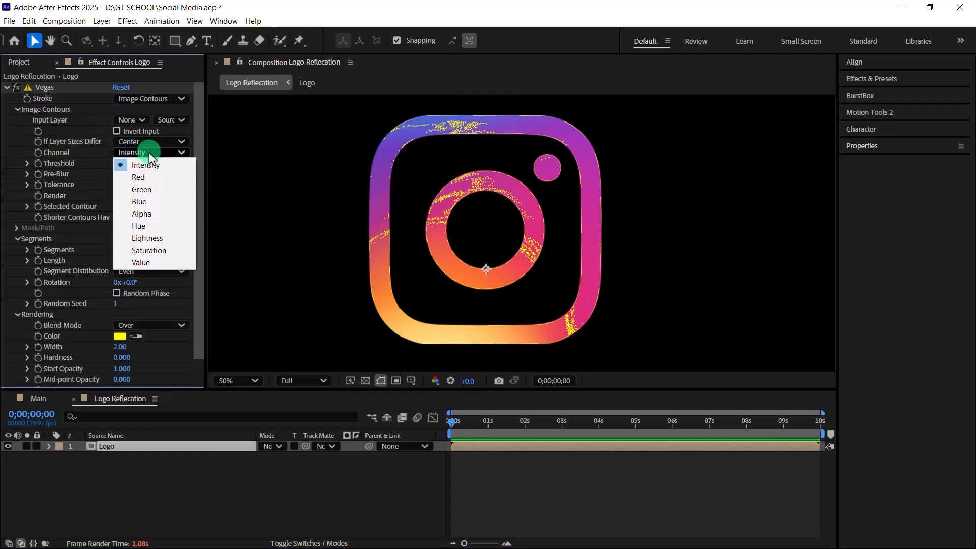
{"action": "left_click", "coordinate": [138, 214]}
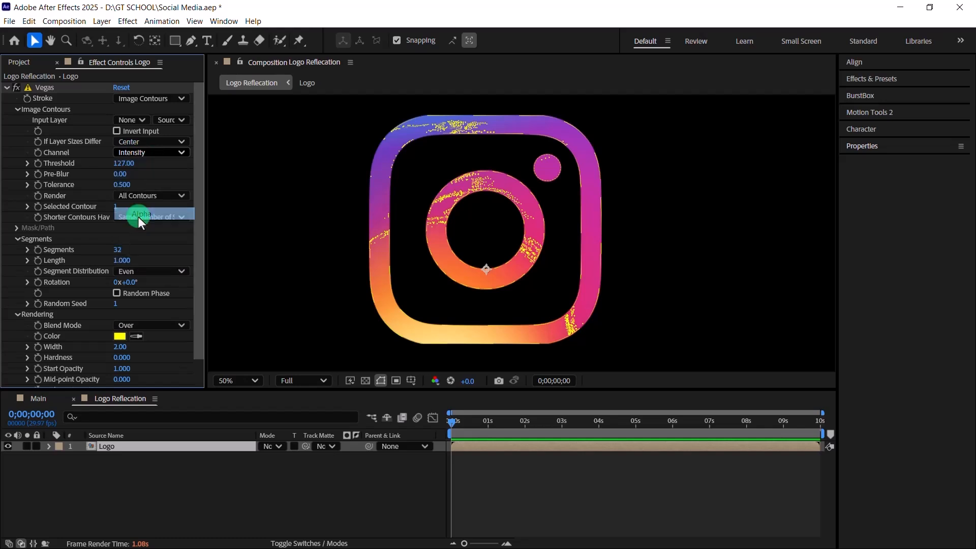
{"action": "left_click", "coordinate": [16, 110]}
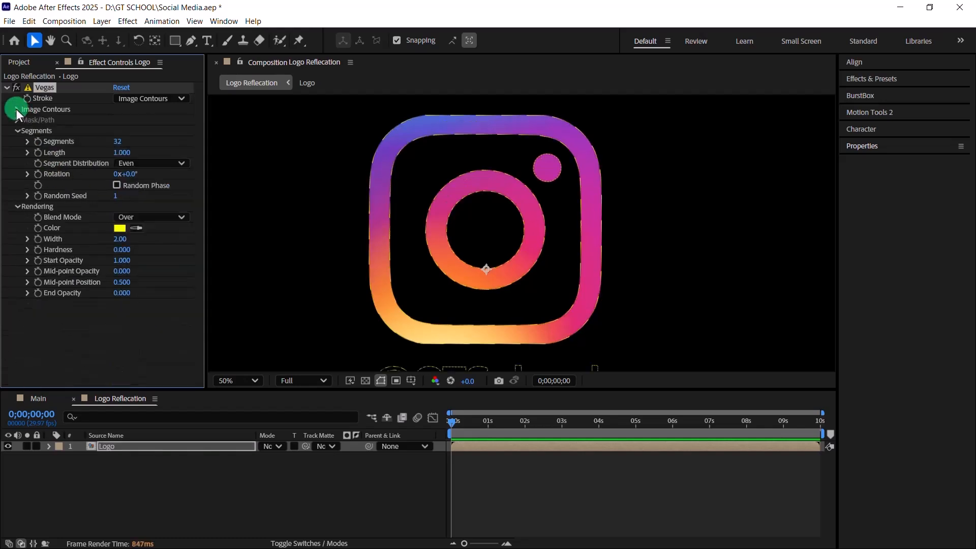
Set the Vegas effect's Segments to 1 and its Blend Mode to Stencil
{"action": "left_click", "coordinate": [120, 142]}
{"action": "type", "text": "1"}
{"action": "key", "text": "Return"}
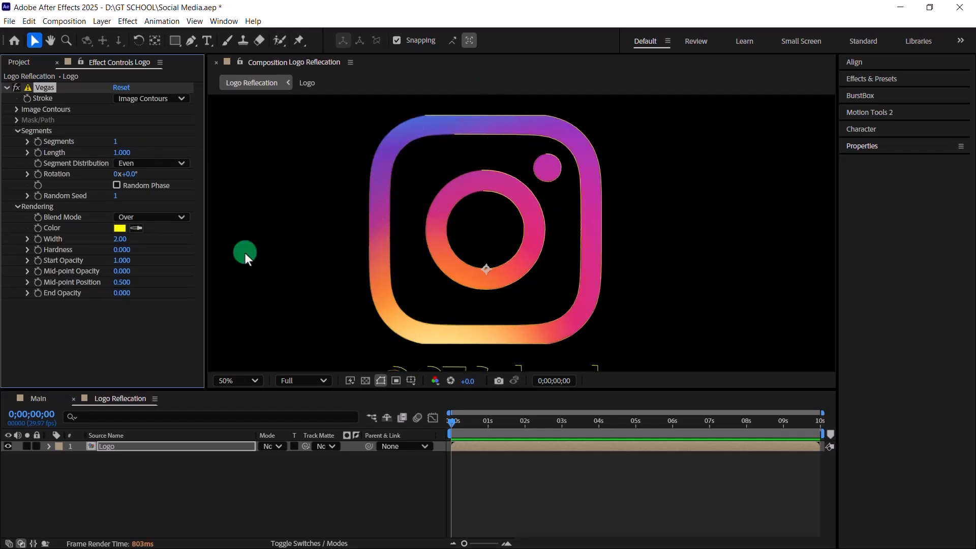
{"action": "left_click", "coordinate": [151, 217]}
{"action": "left_click", "coordinate": [150, 265]}
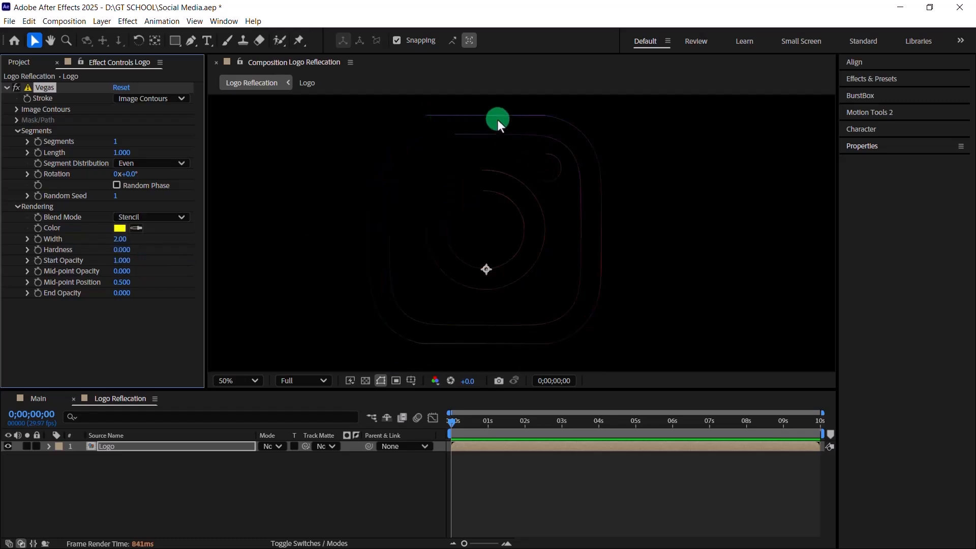
Set the Vegas stroke's Width to 12.6 and Hardness to 0.59
{"action": "left_click", "coordinate": [114, 239]}
{"action": "type", "text": "12.6"}
{"action": "key", "text": "Return"}
{"action": "left_click", "coordinate": [122, 251]}
{"action": "type", "text": "9"}
{"action": "key", "text": "Return"}
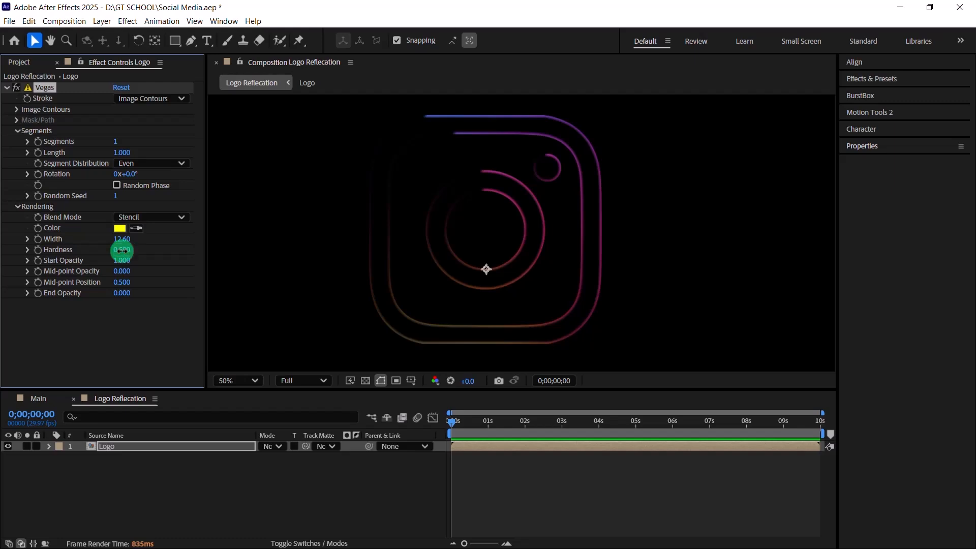
Set the Vegas effect's Start Opacity to 0 and Mid-point Opacity to 1
{"action": "left_click", "coordinate": [122, 260]}
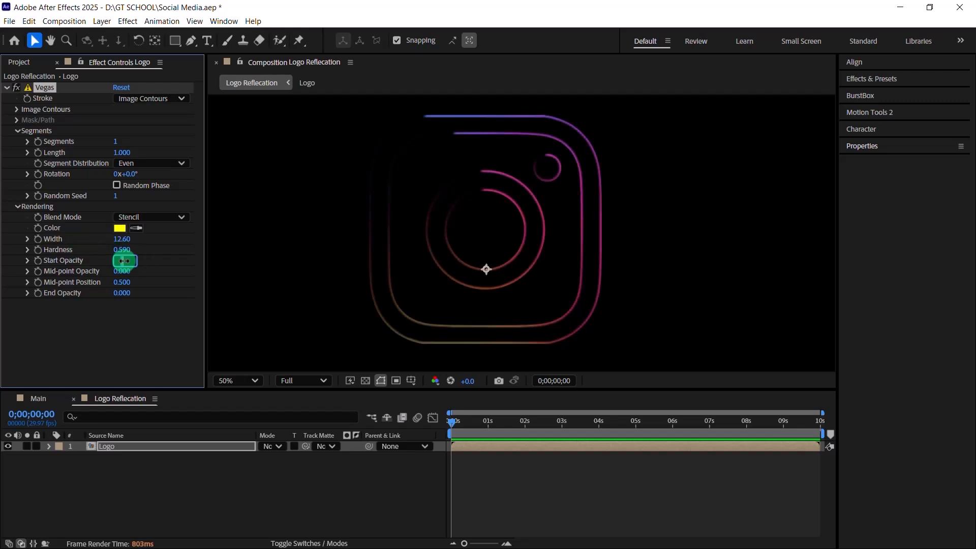
{"action": "type", "text": "0"}
{"action": "key", "text": "Return"}
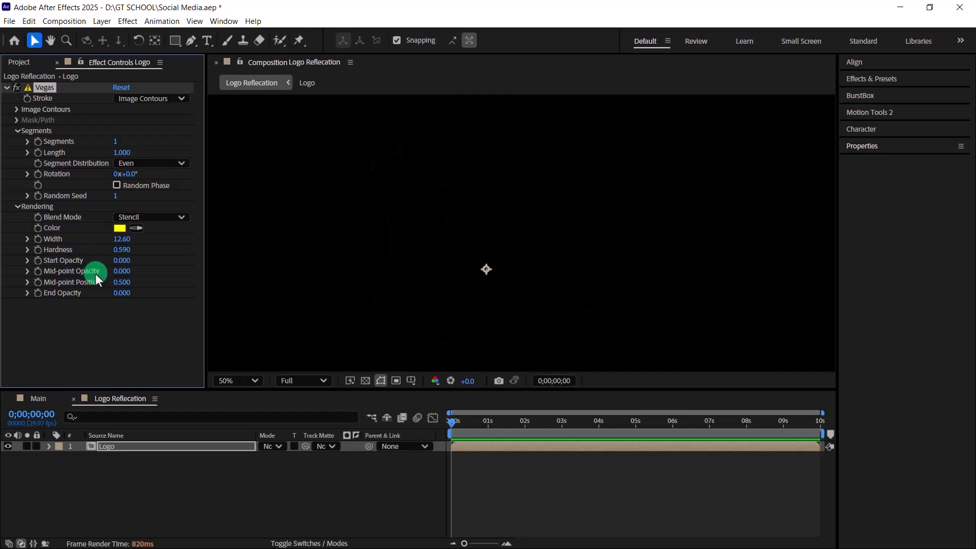
{"action": "left_click", "coordinate": [122, 272]}
{"action": "type", "text": "1"}
{"action": "key", "text": "Return"}
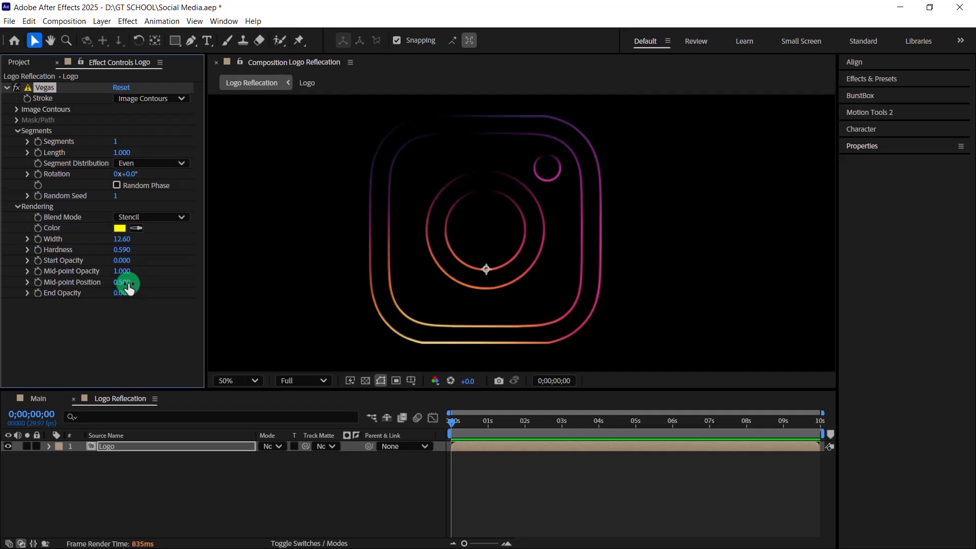
Set the Vegas effect's Mid-point Position to 0.228
{"action": "left_click", "coordinate": [128, 286]}
{"action": "type", "text": "0.22"}
{"action": "key", "text": "Return"}
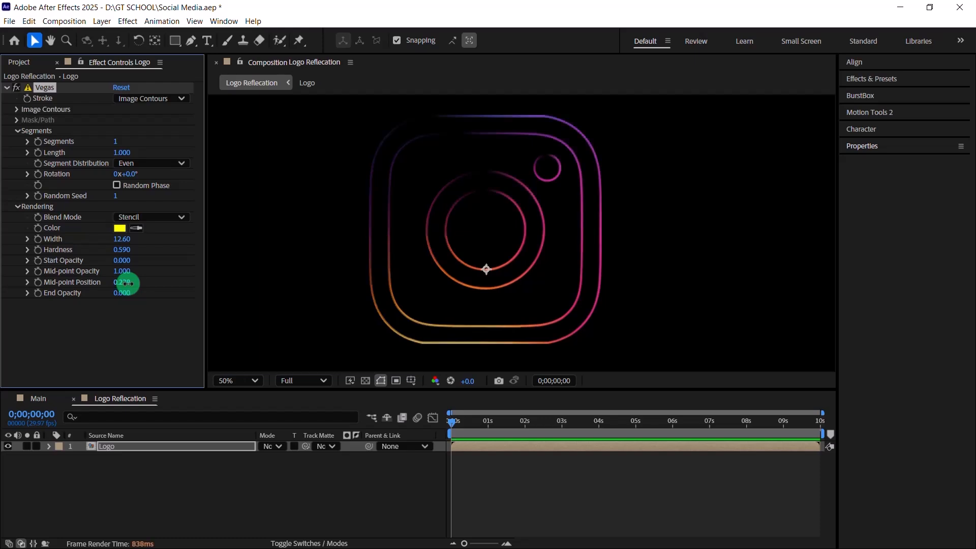
{"action": "left_click", "coordinate": [131, 316]}
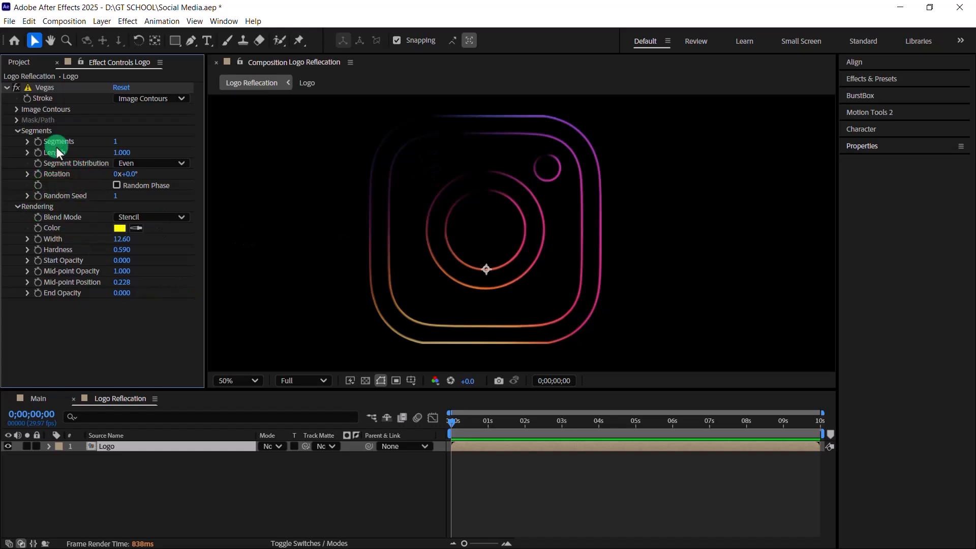
Keyframe the Vegas Length at the first frame with a value of 0
{"action": "left_click", "coordinate": [38, 154]}
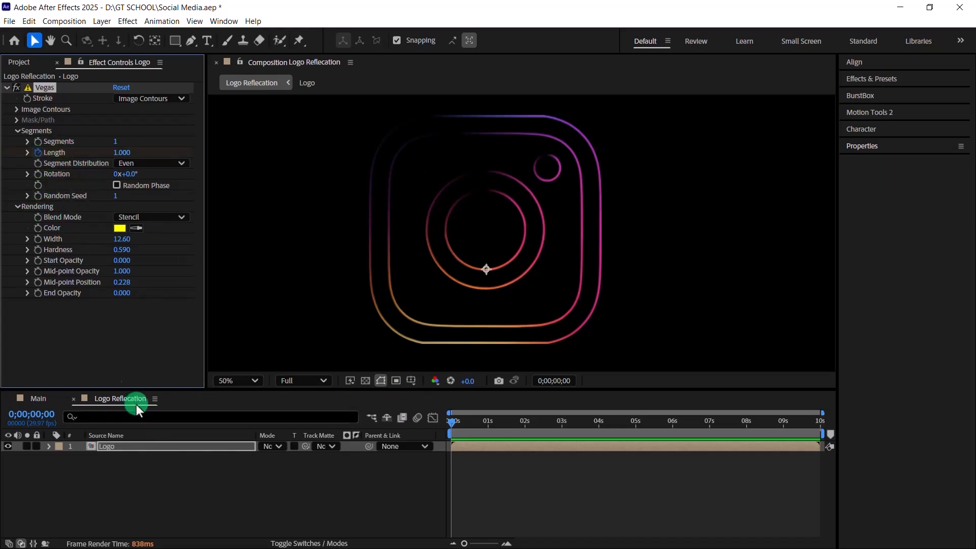
{"action": "left_click", "coordinate": [126, 153]}
{"action": "type", "text": "0"}
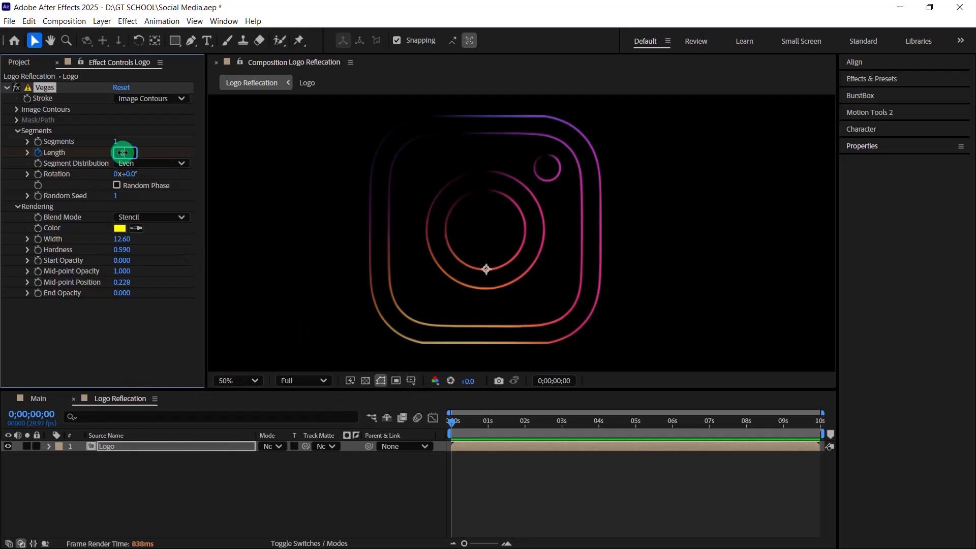
{"action": "key", "text": "Return"}
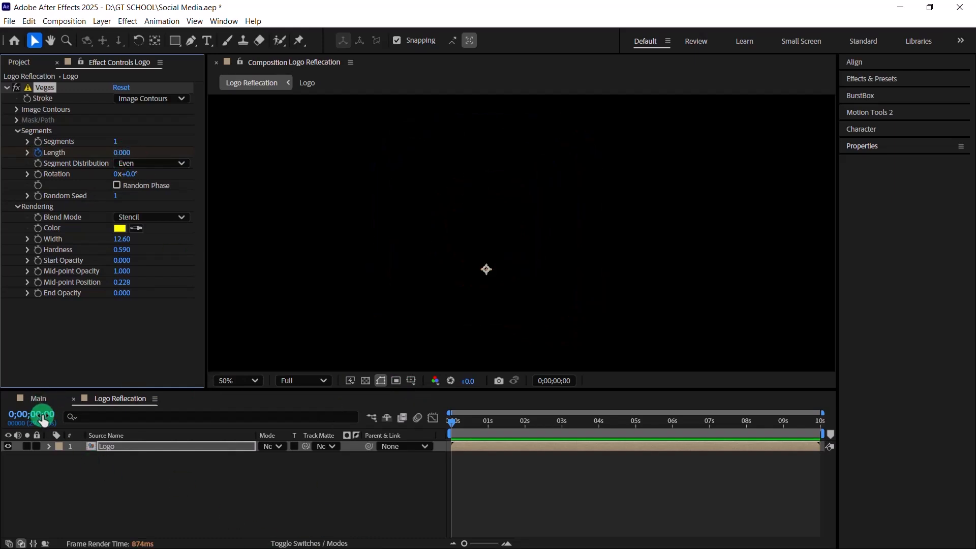
Keyframe the Vegas Length at 0;00;01;16 with a value of 1
{"action": "left_click_drag", "start_coordinate": [486, 425], "coordinate": [507, 423]}
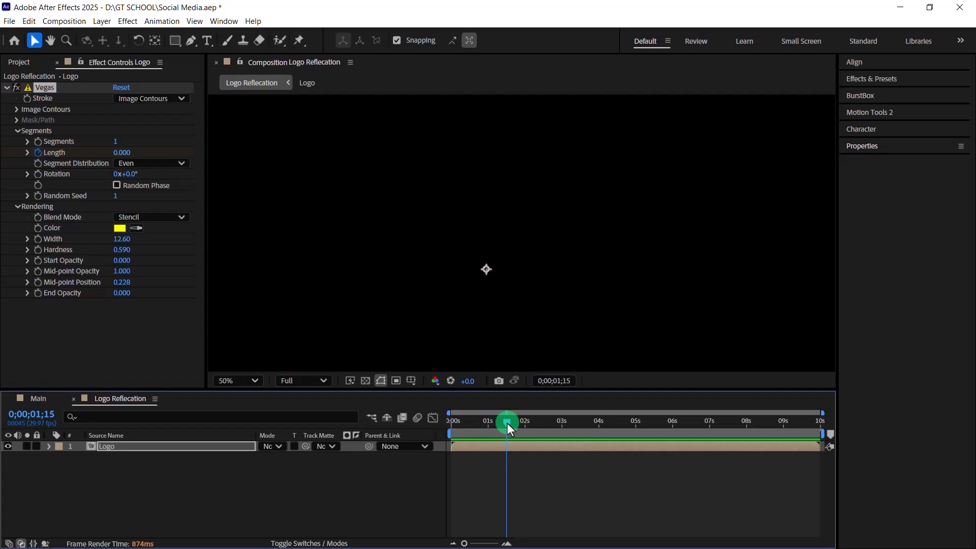
{"action": "left_click", "coordinate": [124, 152]}
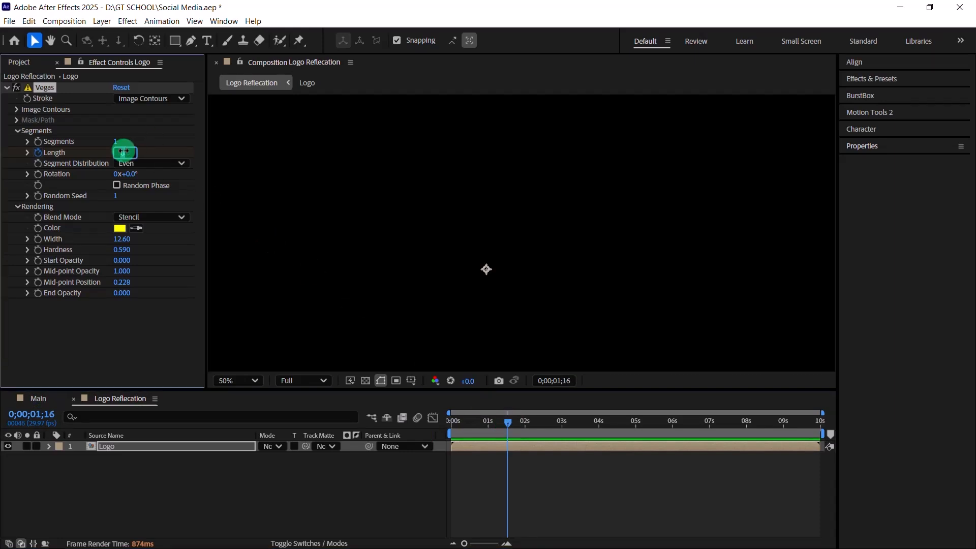
{"action": "type", "text": "1"}
{"action": "key", "text": "Return"}
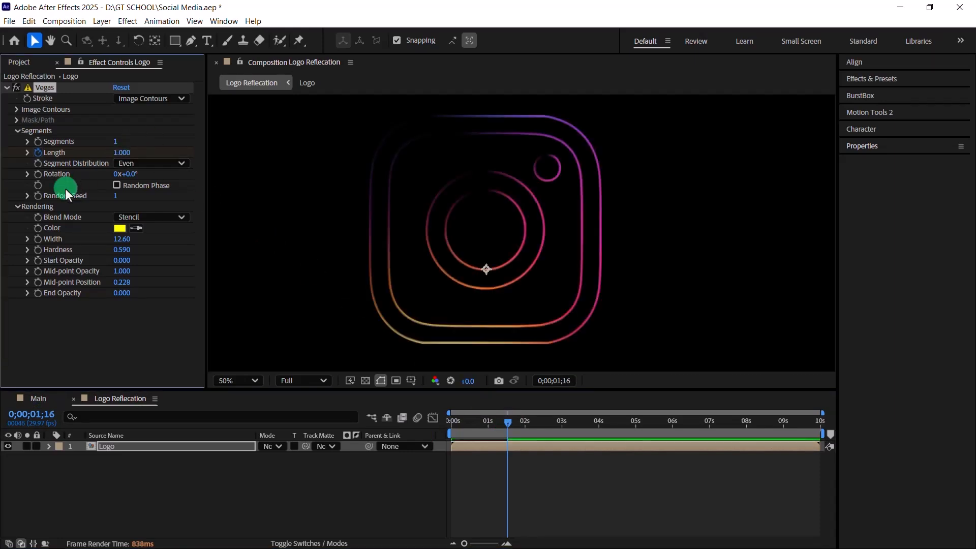
Scrub back to 0;00;00;26 to check the outline reveal and set the preview resolution to Half
{"action": "mouse_move", "coordinate": [490, 421]}
{"action": "left_mouse_down"}
{"action": "mouse_move", "coordinate": [480, 426]}
{"action": "mouse_move", "coordinate": [506, 416]}
{"action": "mouse_move", "coordinate": [456, 422]}
{"action": "mouse_move", "coordinate": [483, 415]}
{"action": "left_mouse_up"}
{"action": "left_click", "coordinate": [300, 383]}
{"action": "left_click", "coordinate": [300, 437]}
{"action": "left_click", "coordinate": [480, 176]}
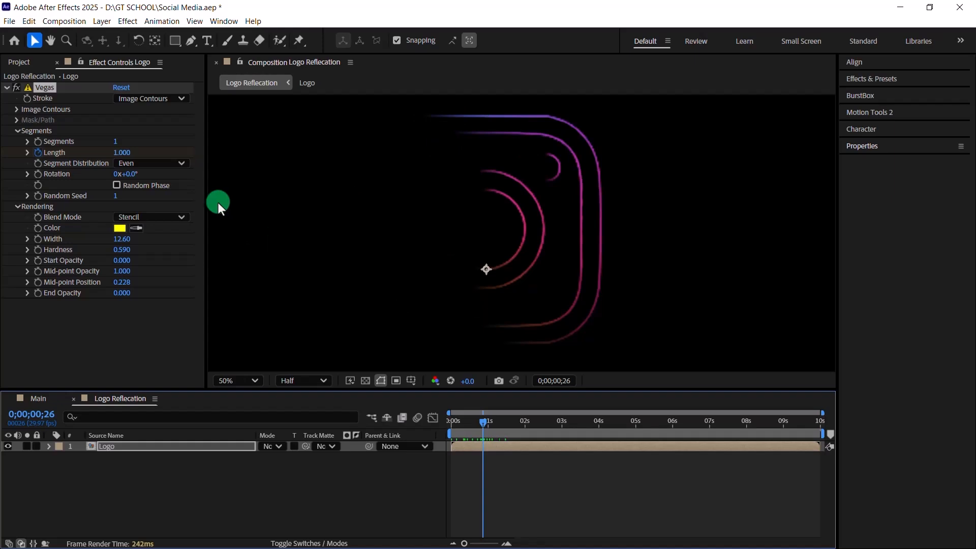
Add the expression time*200 to the Vegas effect's Rotation on the Logo layer
{"action": "left_click", "coordinate": [38, 176], "text": "alt"}
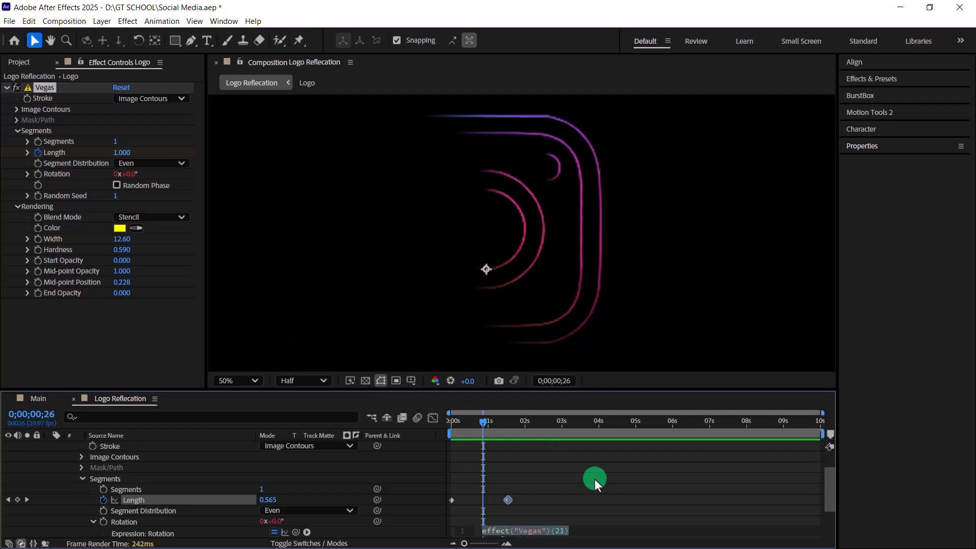
{"action": "type", "text": "Time"}
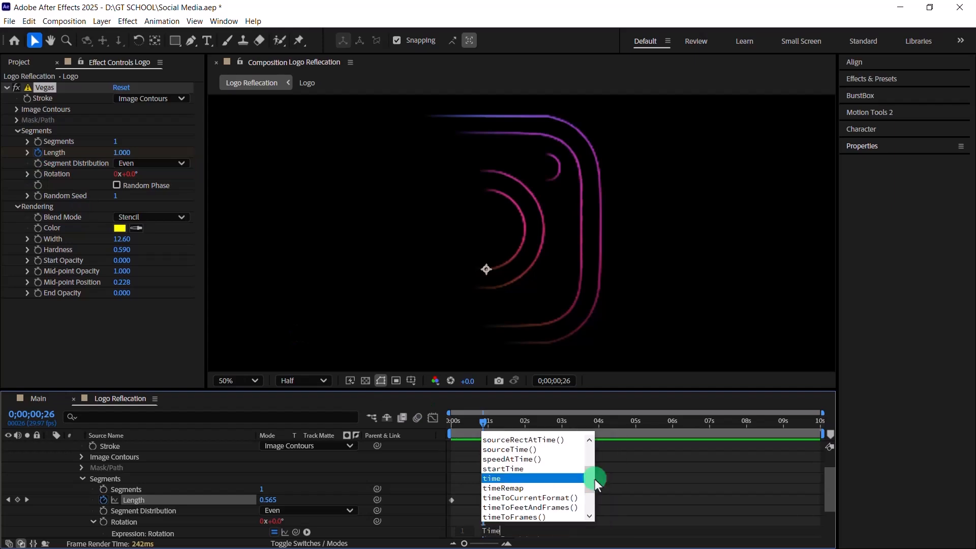
{"action": "key", "text": "Return"}
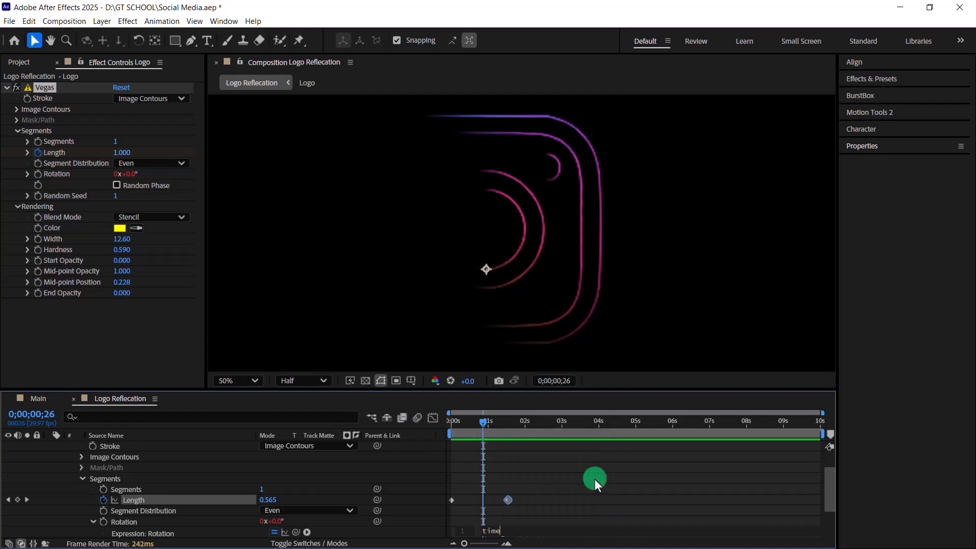
{"action": "type", "text": "*200"}
{"action": "left_click", "coordinate": [568, 447]}
Play the composition from the first frame to check the rotating outline reveal
{"action": "mouse_move", "coordinate": [511, 428]}
{"action": "left_mouse_down"}
{"action": "mouse_move", "coordinate": [461, 430]}
{"action": "mouse_move", "coordinate": [485, 418]}
{"action": "mouse_move", "coordinate": [431, 431]}
{"action": "left_mouse_up"}
{"action": "left_click", "coordinate": [470, 318]}
{"action": "key", "text": "space"}
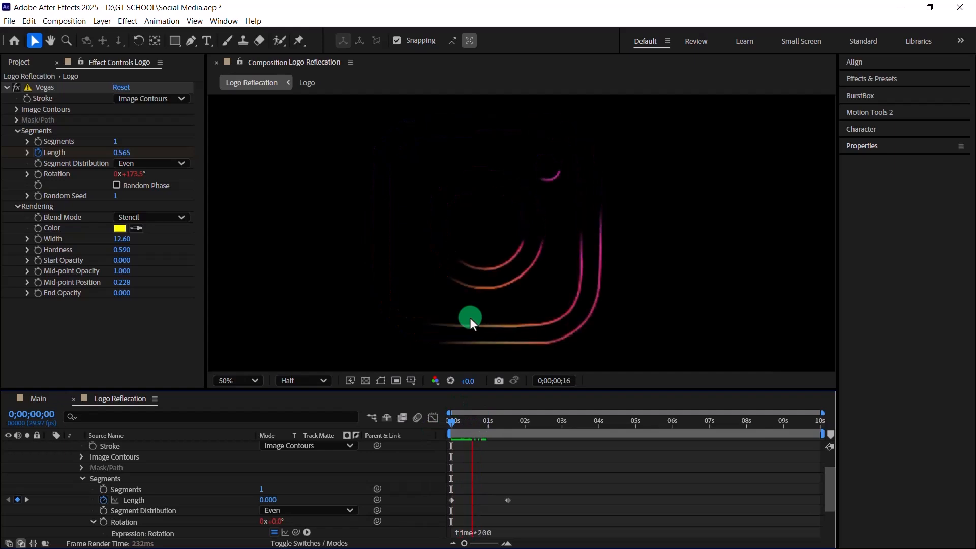
{"action": "key", "text": "space"}
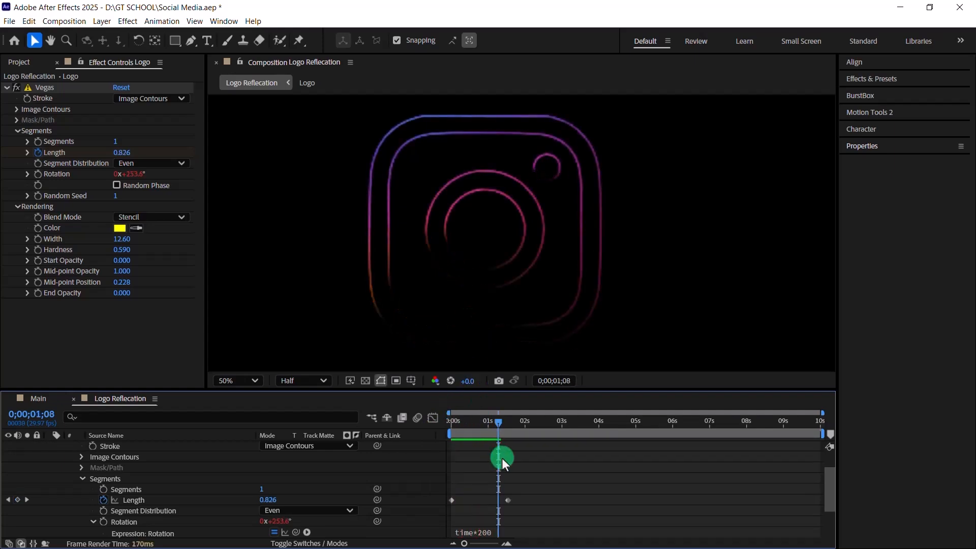
Apply Easy Ease to both Vegas Length keyframes of the Logo layer
{"action": "key", "text": "u"}
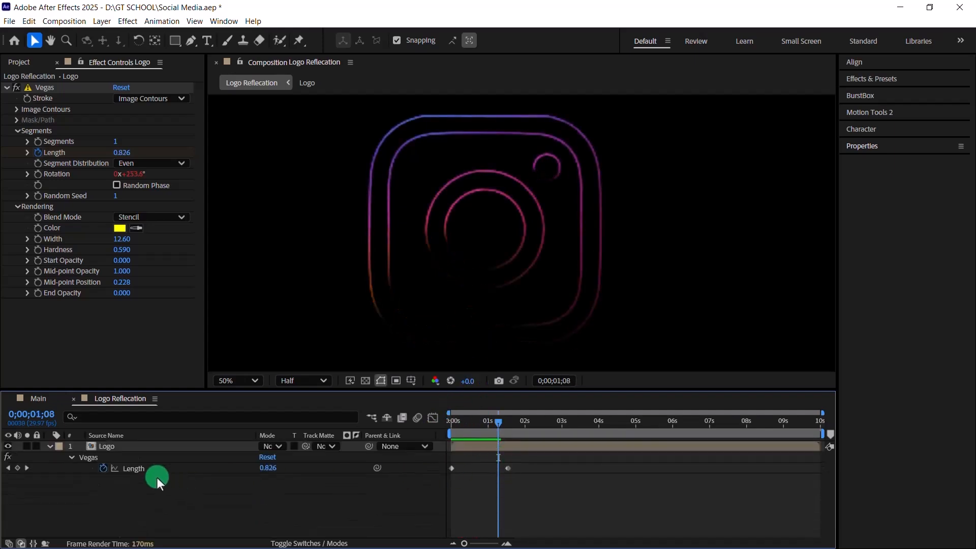
{"action": "left_click", "coordinate": [230, 471]}
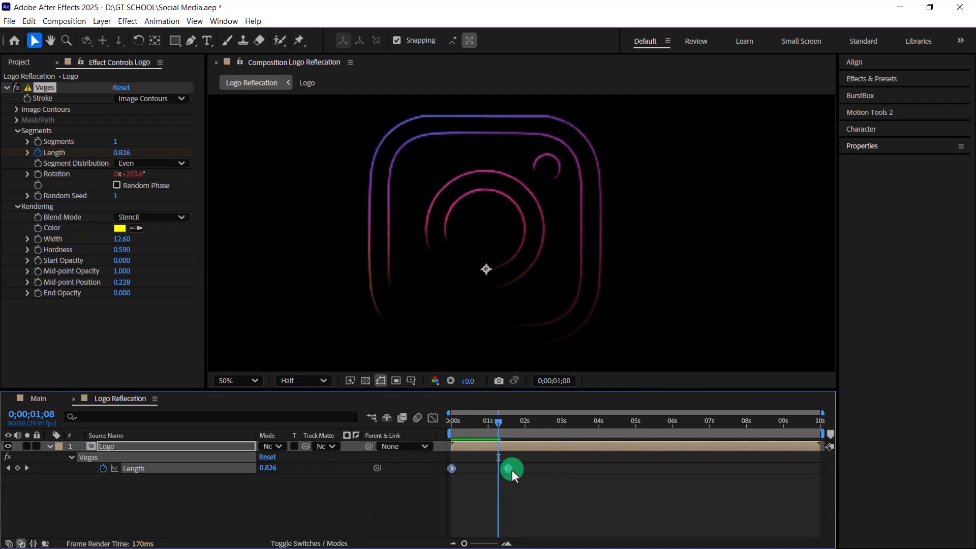
{"action": "key", "text": "F9"}
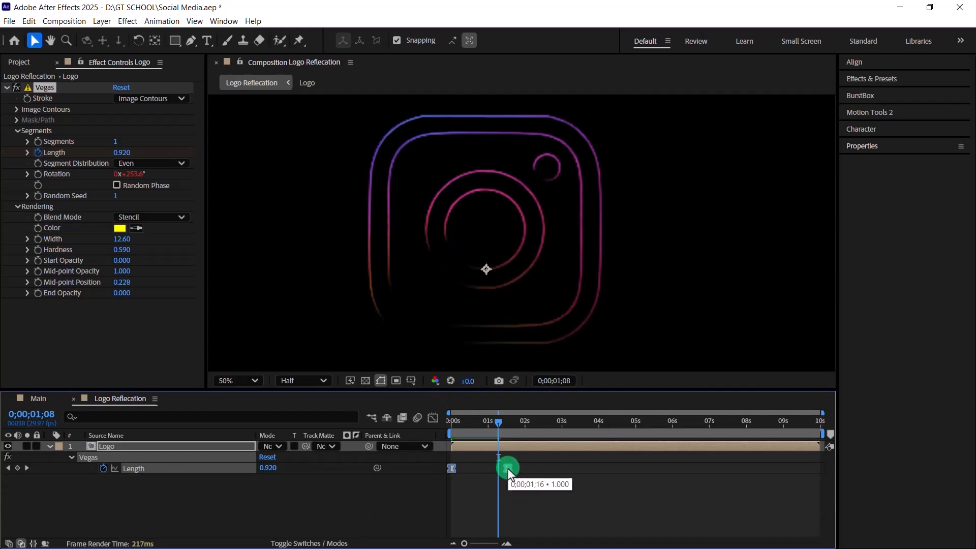
{"action": "right_click", "coordinate": [507, 468]}
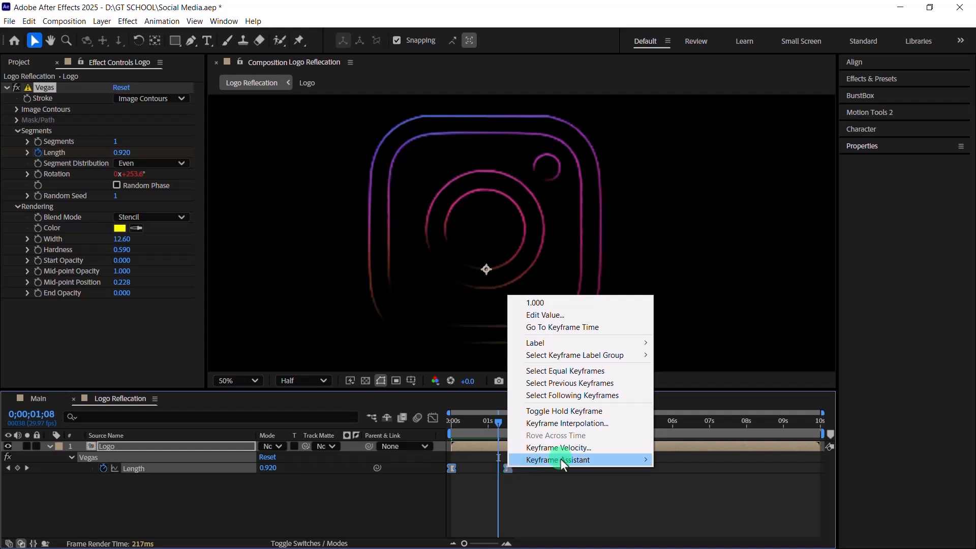
{"action": "mouse_move", "coordinate": [561, 459]}
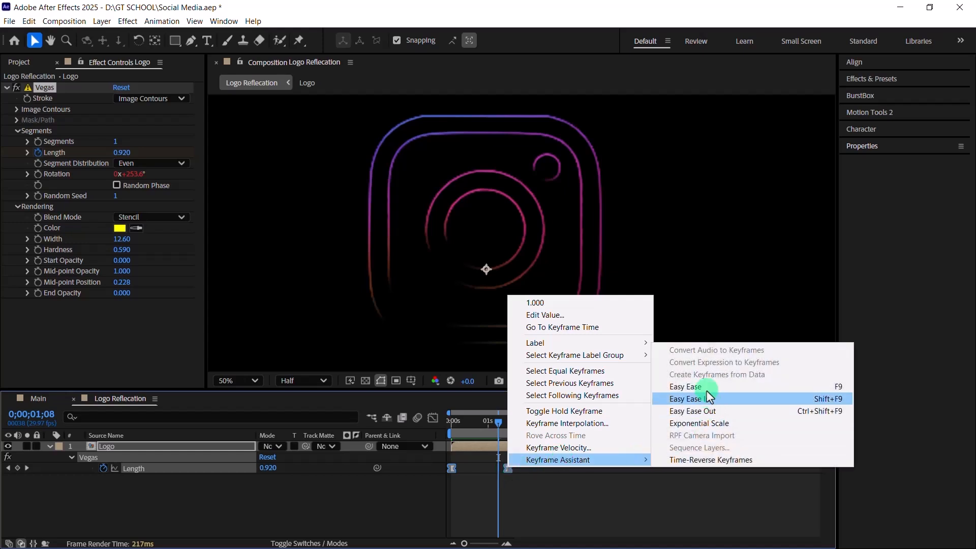
{"action": "left_click", "coordinate": [379, 508]}
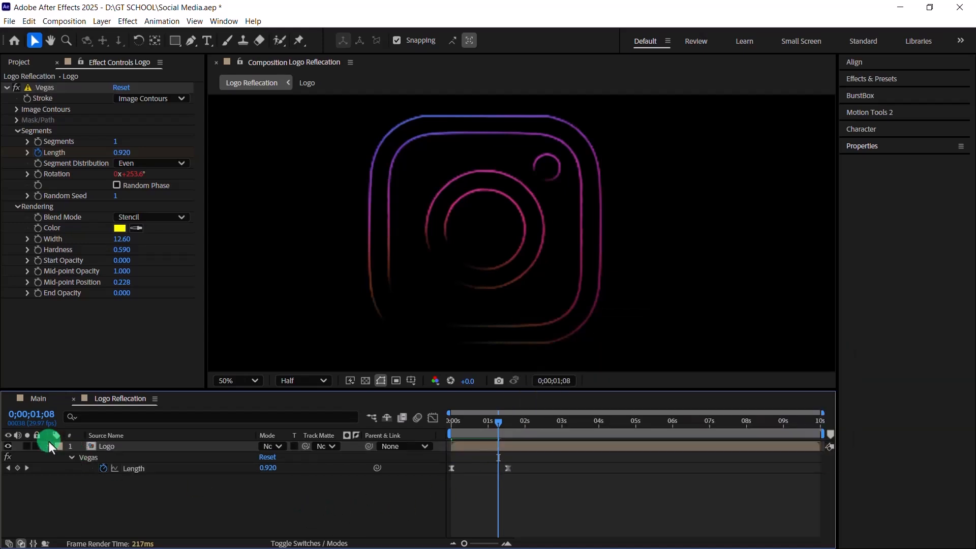
{"action": "left_click", "coordinate": [48, 443]}
Apply the Bevel Alpha effect to the Logo layer with an Edge Thickness of 6
{"action": "left_click", "coordinate": [126, 447]}
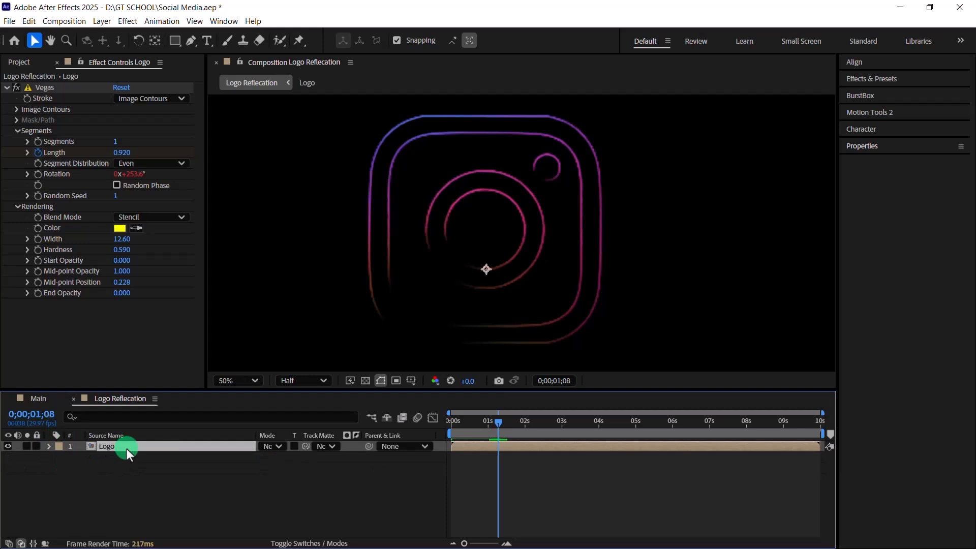
{"action": "key", "text": "ctrl+space"}
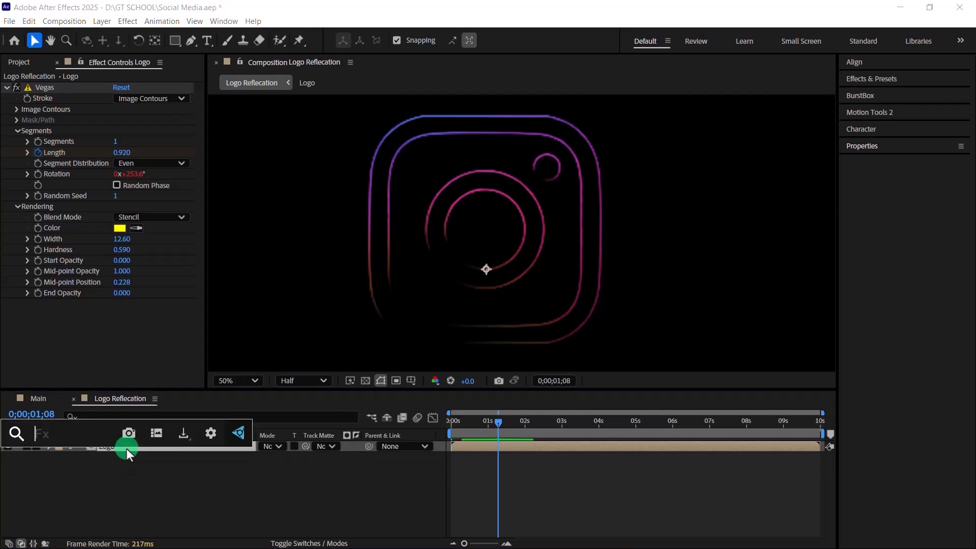
{"action": "type", "text": "beve"}
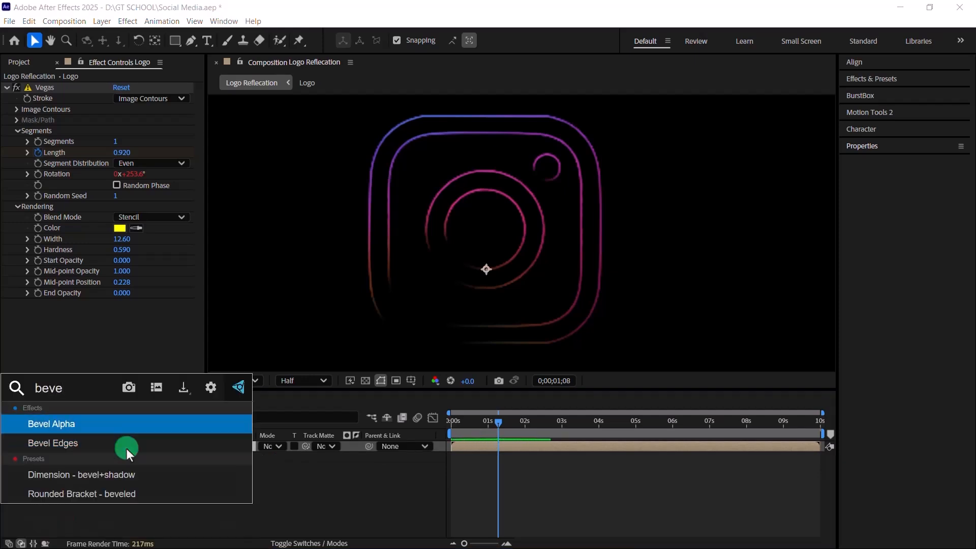
{"action": "key", "text": "Return"}
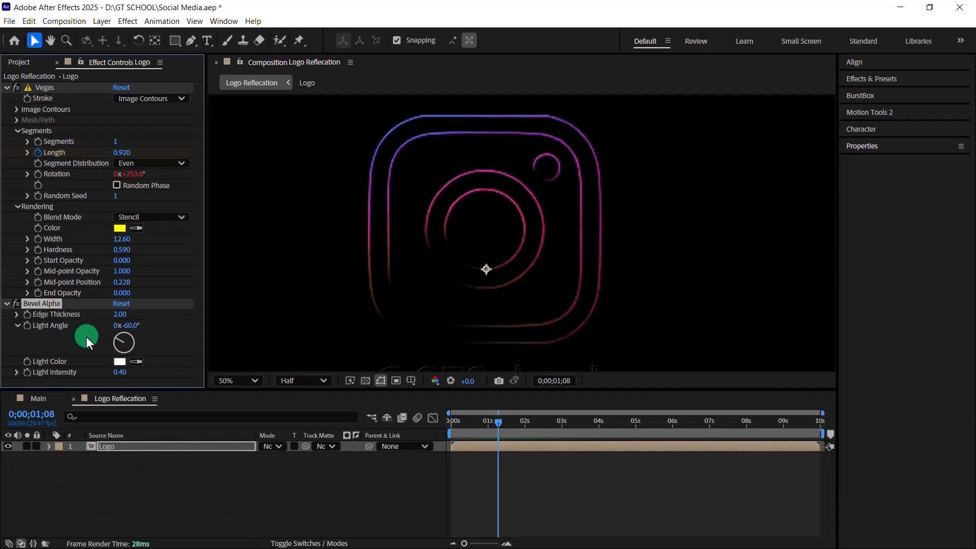
{"action": "left_click", "coordinate": [119, 314]}
{"action": "type", "text": "6"}
{"action": "key", "text": "Return"}
Set the preview resolution to Full and compare the outlines close up with Bevel Alpha off and on
{"action": "left_click", "coordinate": [302, 381]}
{"action": "left_click", "coordinate": [298, 421]}
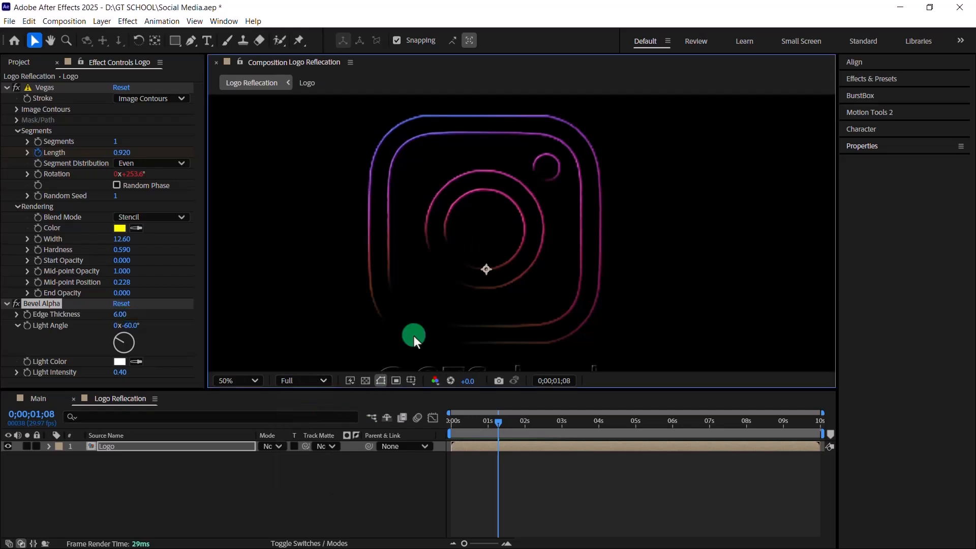
{"action": "scroll", "coordinate": [464, 163], "scroll_direction": "up", "scroll_amount": 4}
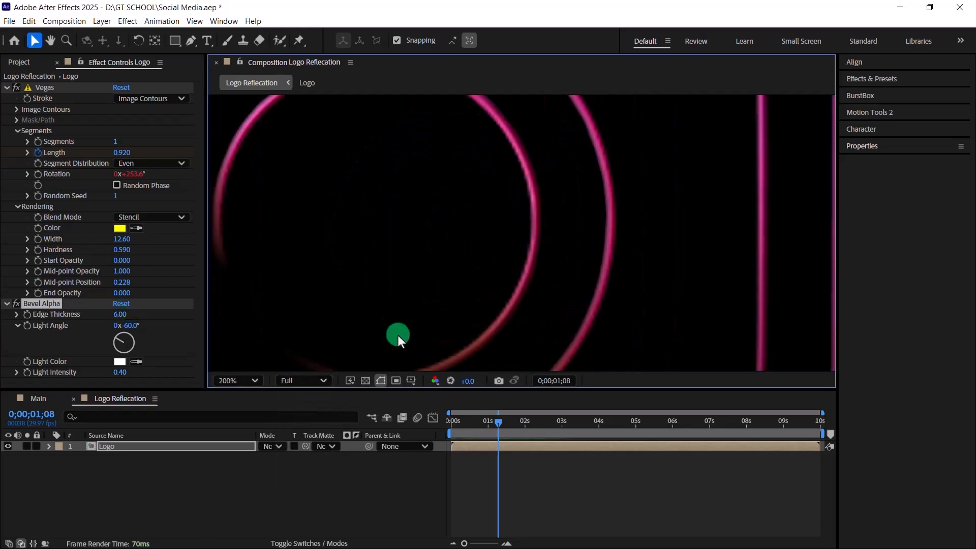
{"action": "left_click", "coordinate": [16, 303]}
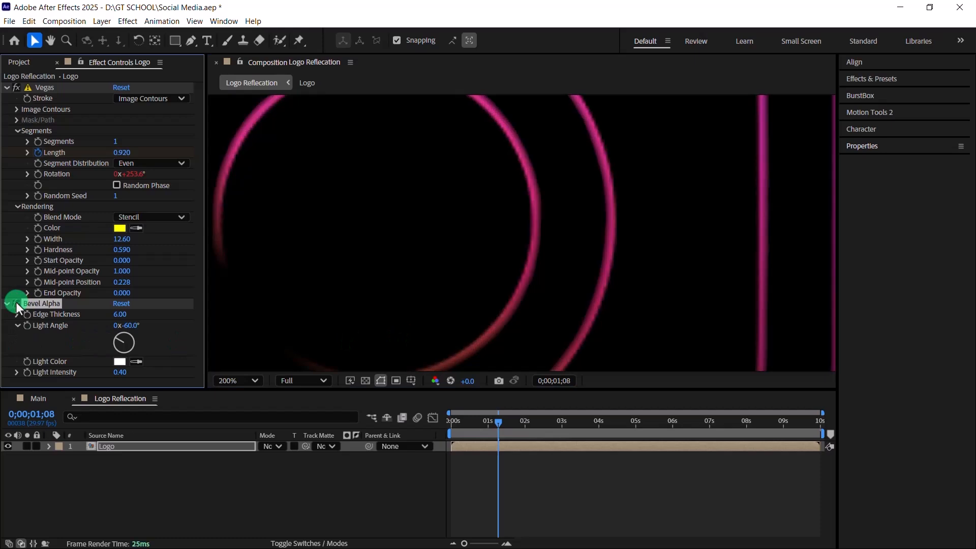
{"action": "left_click", "coordinate": [16, 302]}
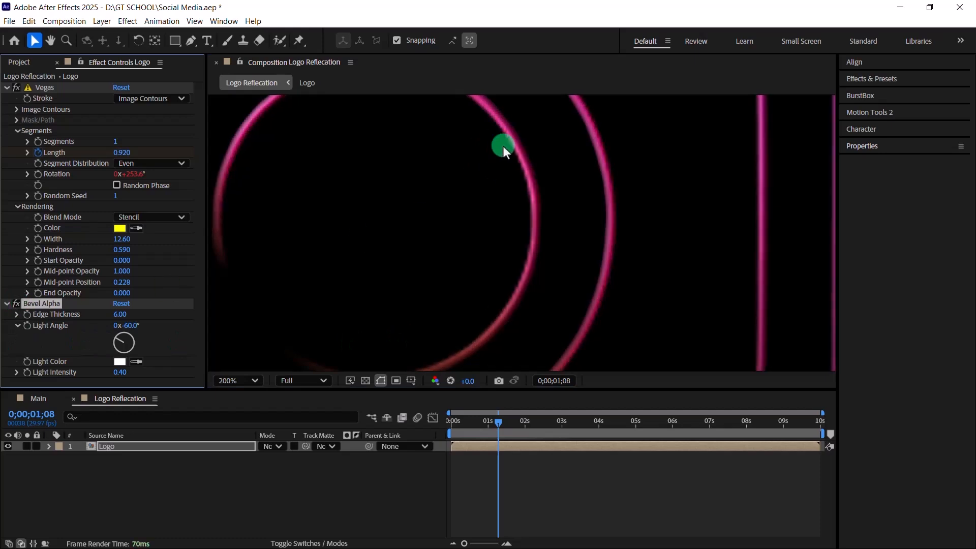
{"action": "left_click", "coordinate": [17, 303]}
Set the Bevel Alpha effect's Light Intensity to 1
{"action": "left_click", "coordinate": [120, 372]}
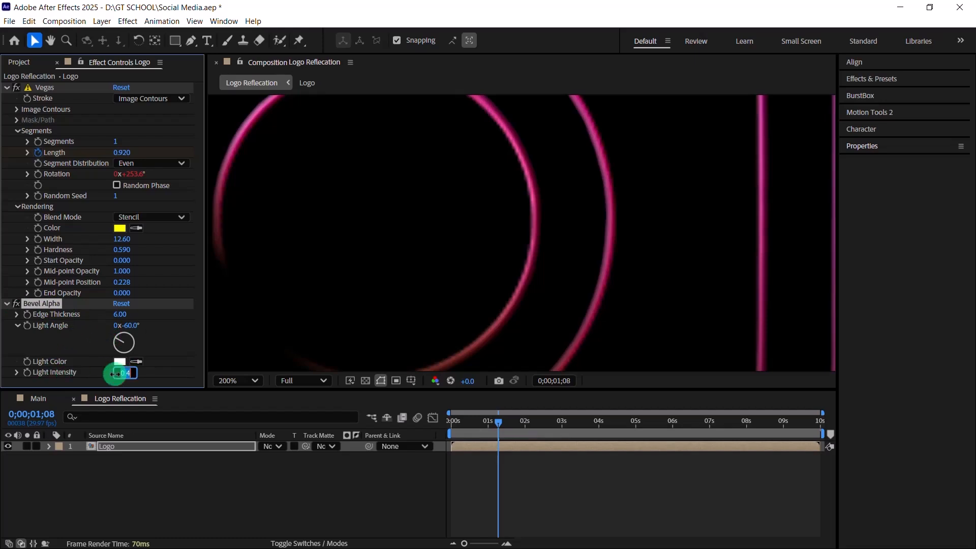
{"action": "type", "text": "1"}
{"action": "key", "text": "Return"}
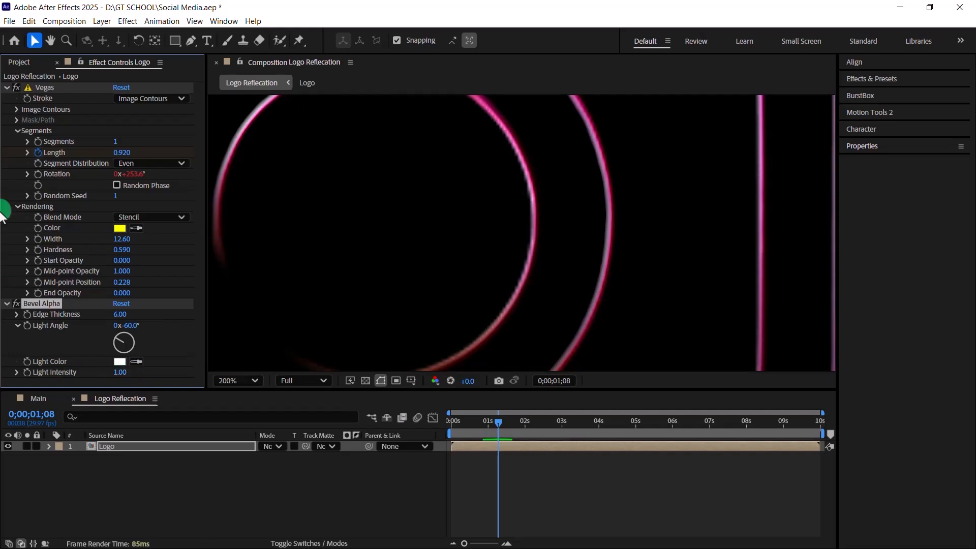
Add the Logo composition as a new layer above the outlined Logo and fit the whole frame in the viewer
{"action": "left_click", "coordinate": [24, 65]}
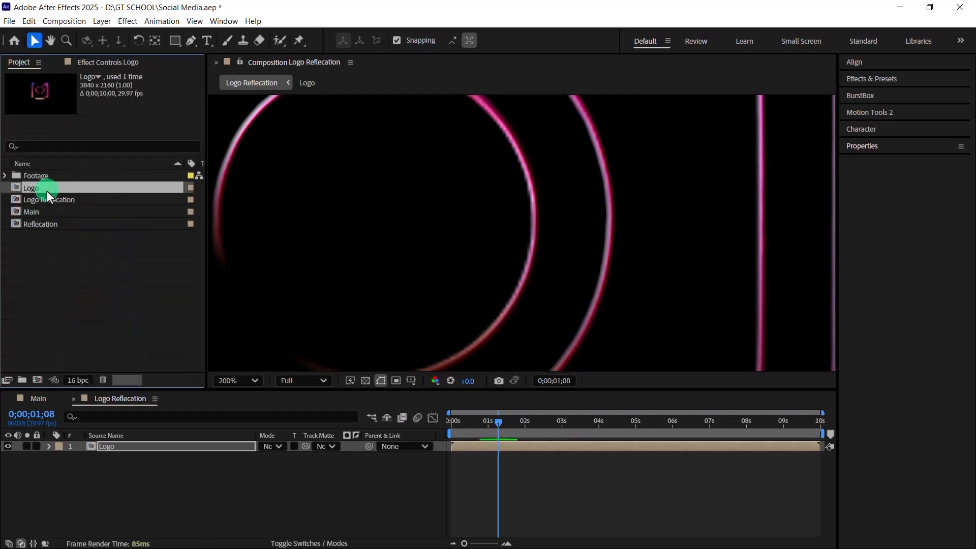
{"action": "left_click_drag", "start_coordinate": [66, 215], "coordinate": [122, 440]}
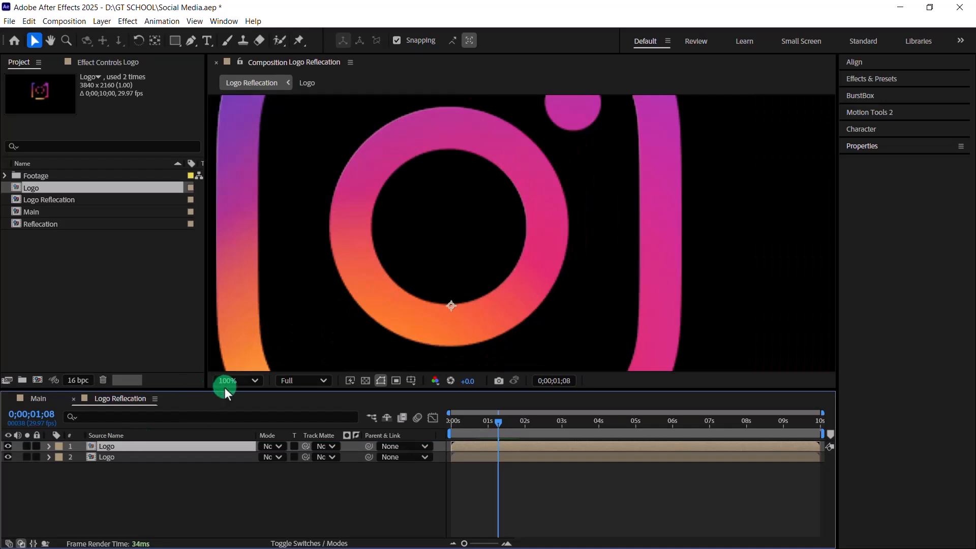
{"action": "left_click", "coordinate": [230, 380]}
{"action": "left_click", "coordinate": [243, 145]}
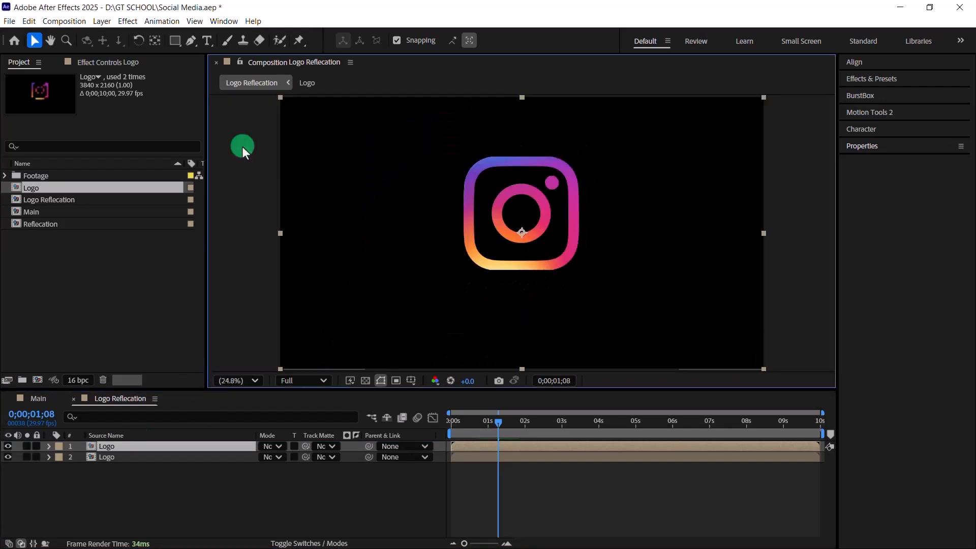
Keyframe the upper Logo layer's Opacity at 0;00;01;04 with a value of 0%
{"action": "key", "text": "t"}
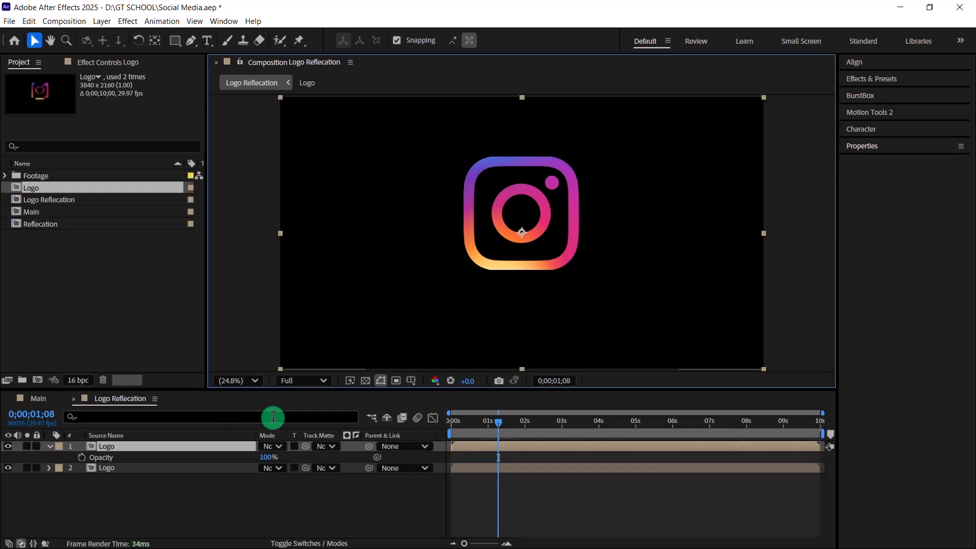
{"action": "key", "text": "Page_Up"}
{"action": "key", "text": "Page_Up"}
{"action": "key", "text": "Page_Up"}
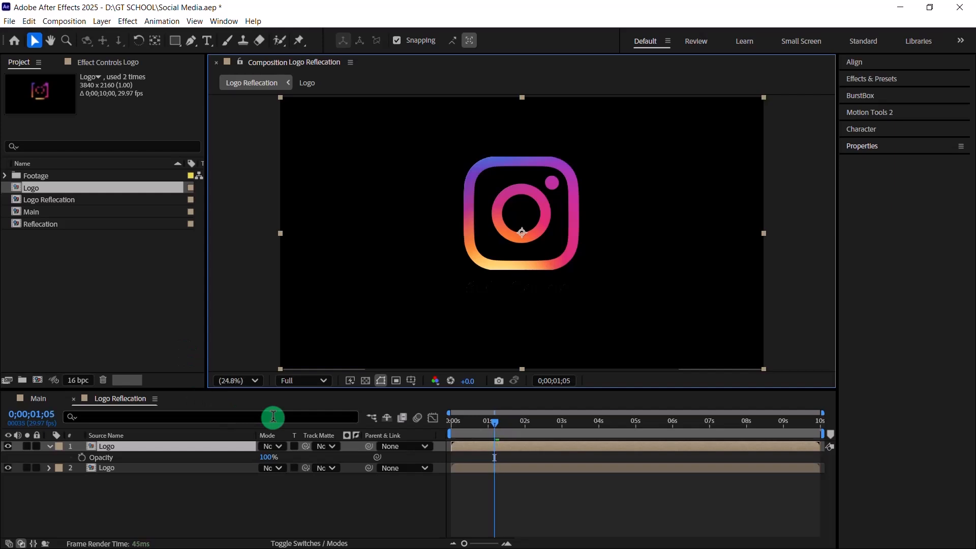
{"action": "key", "text": "Page_Up"}
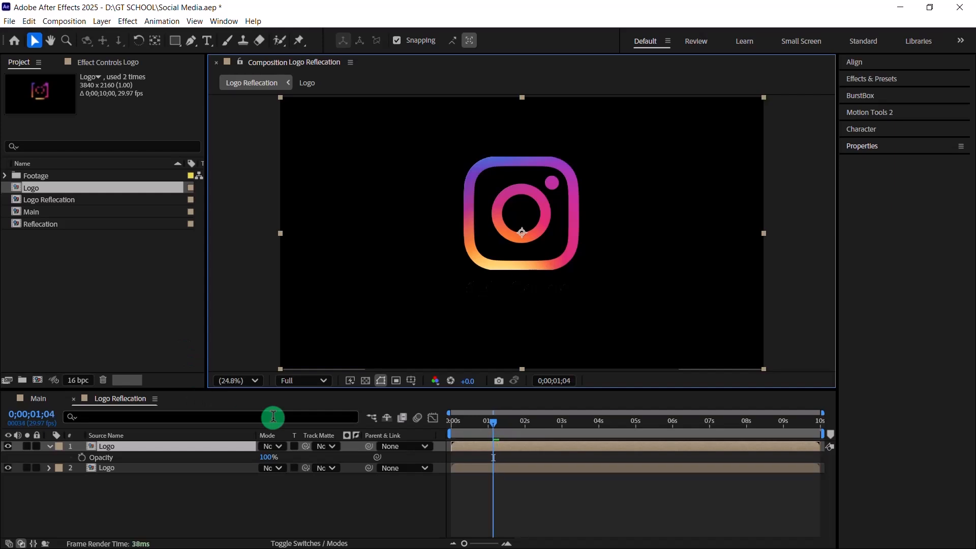
{"action": "left_click", "coordinate": [81, 457]}
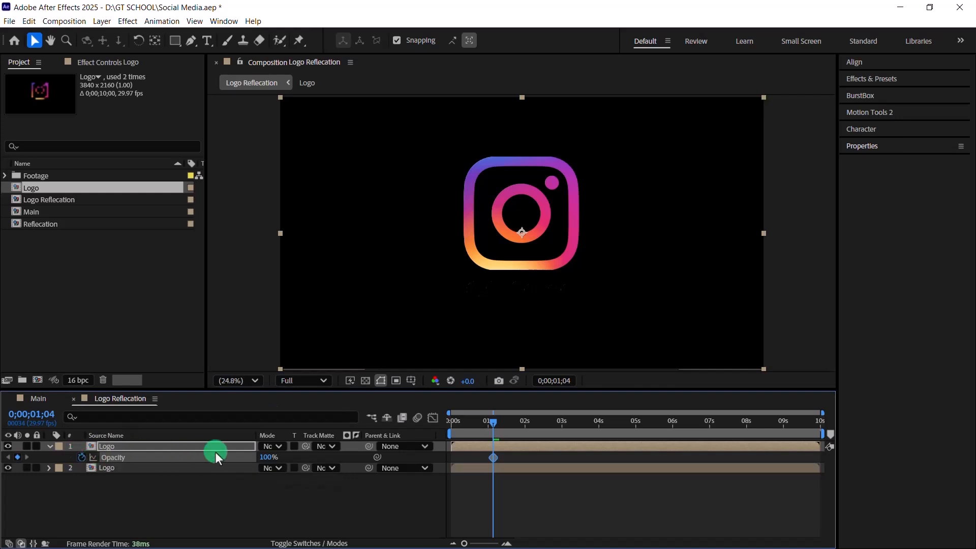
{"action": "left_click_drag", "start_coordinate": [266, 457], "coordinate": [216, 455]}
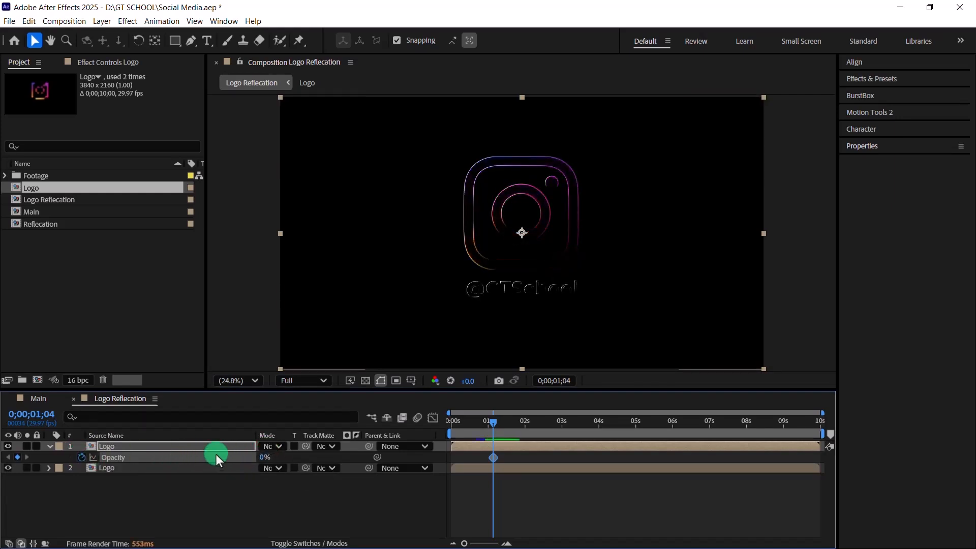
Keyframe the upper Logo layer's Opacity at 0;00;02;04 with a value of 100%
{"action": "left_click", "coordinate": [531, 421]}
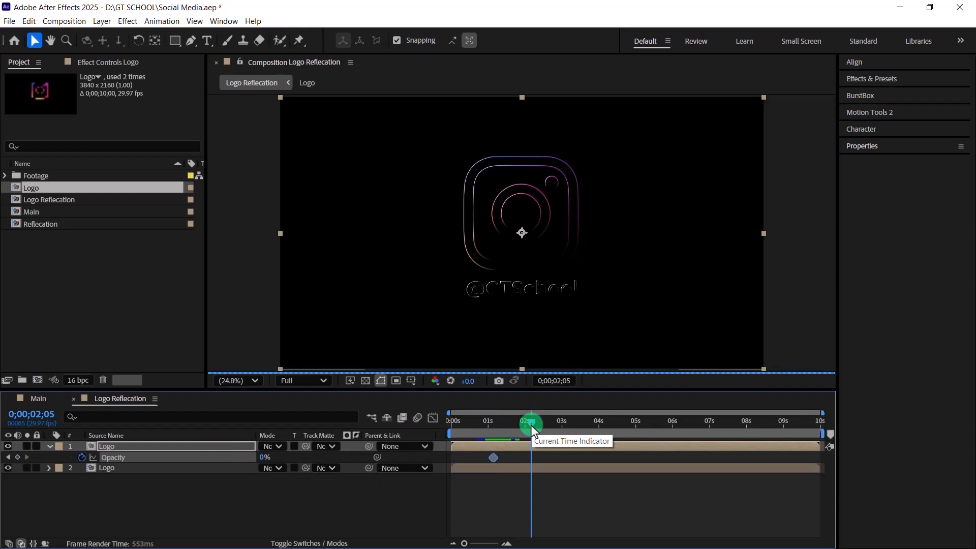
{"action": "left_click", "coordinate": [530, 426]}
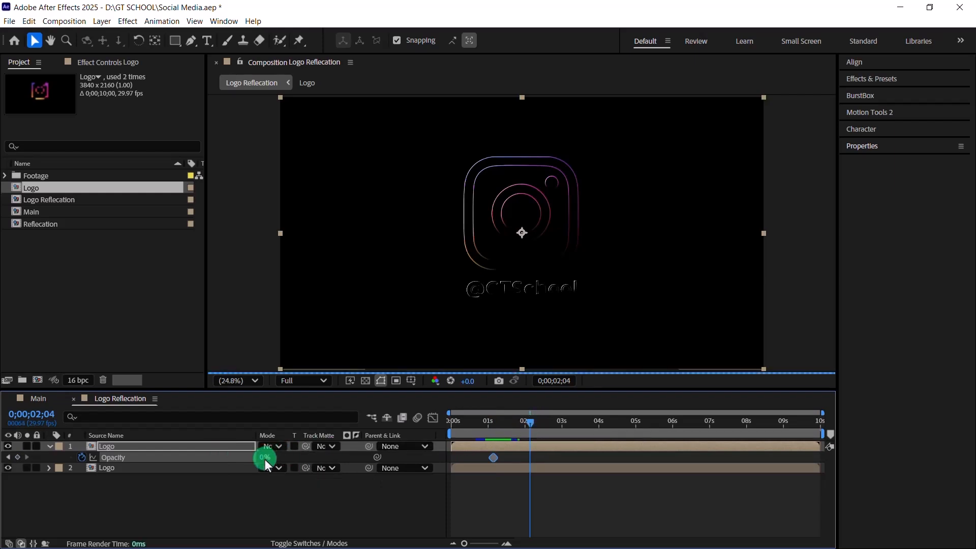
{"action": "left_click_drag", "start_coordinate": [264, 458], "coordinate": [489, 461]}
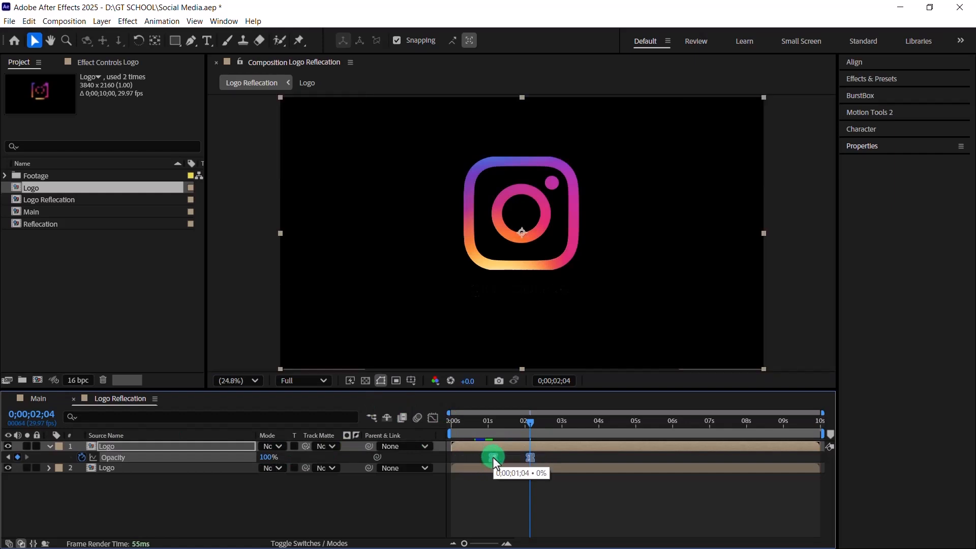
Apply Easy Ease to both Opacity keyframes of the upper Logo layer and return to the first frame
{"action": "right_click", "coordinate": [492, 456]}
{"action": "mouse_move", "coordinate": [580, 442]}
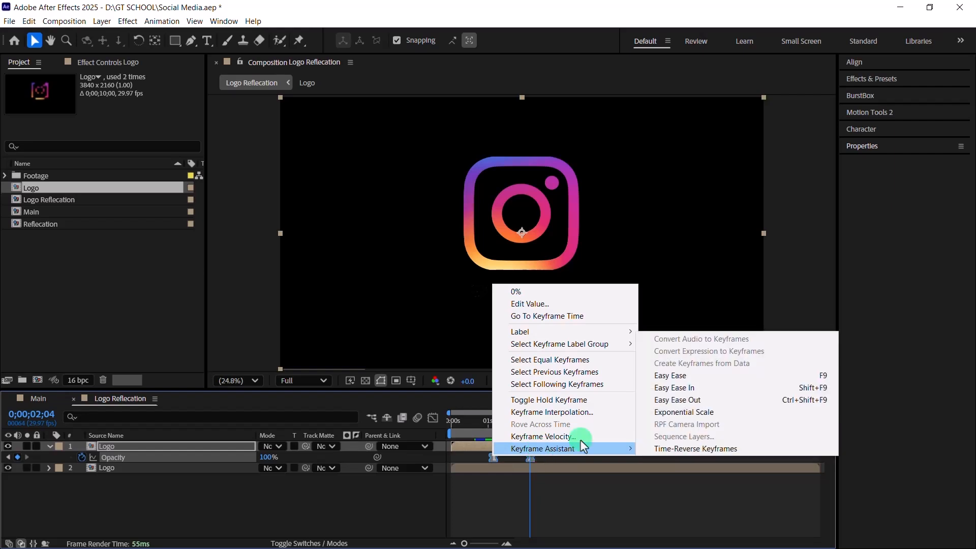
{"action": "left_click", "coordinate": [669, 375]}
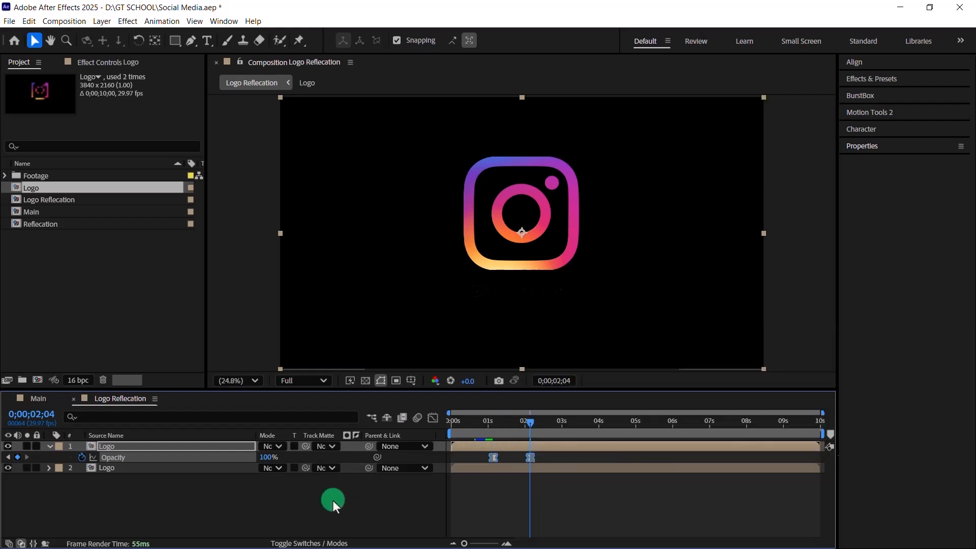
{"action": "left_click", "coordinate": [49, 446]}
{"action": "left_click_drag", "start_coordinate": [508, 429], "coordinate": [422, 437]}
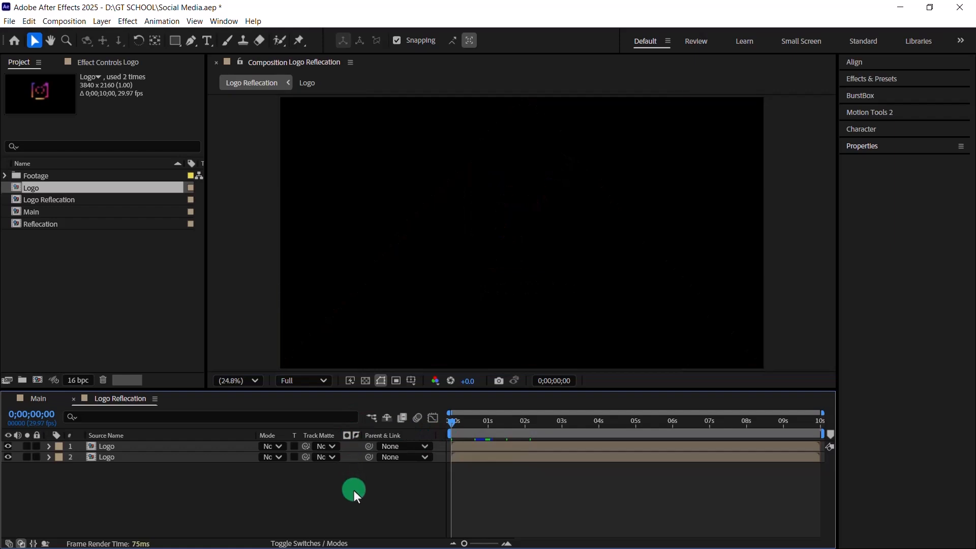
Preview the logo fade-in and add the Reflecation composition as the top layer of Logo Reflecation
{"action": "key", "text": "space"}
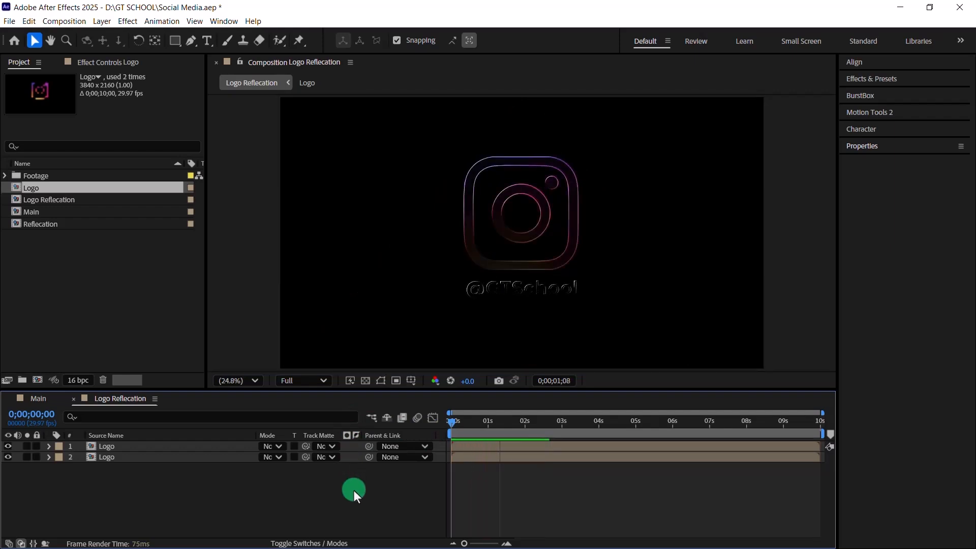
{"action": "mouse_move", "coordinate": [514, 424]}
{"action": "left_mouse_down"}
{"action": "mouse_move", "coordinate": [483, 428]}
{"action": "mouse_move", "coordinate": [514, 424]}
{"action": "left_mouse_up"}
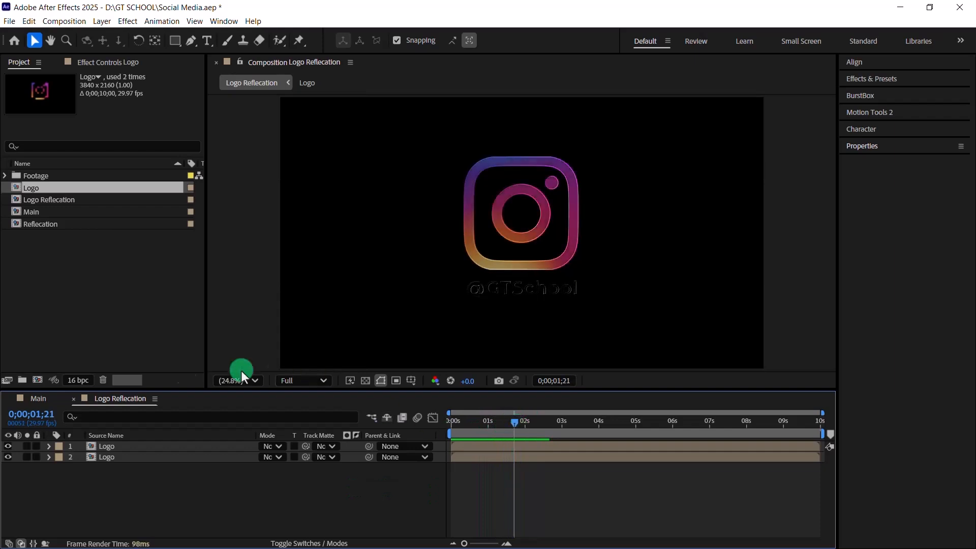
{"action": "left_click", "coordinate": [52, 199]}
{"action": "left_click", "coordinate": [50, 223]}
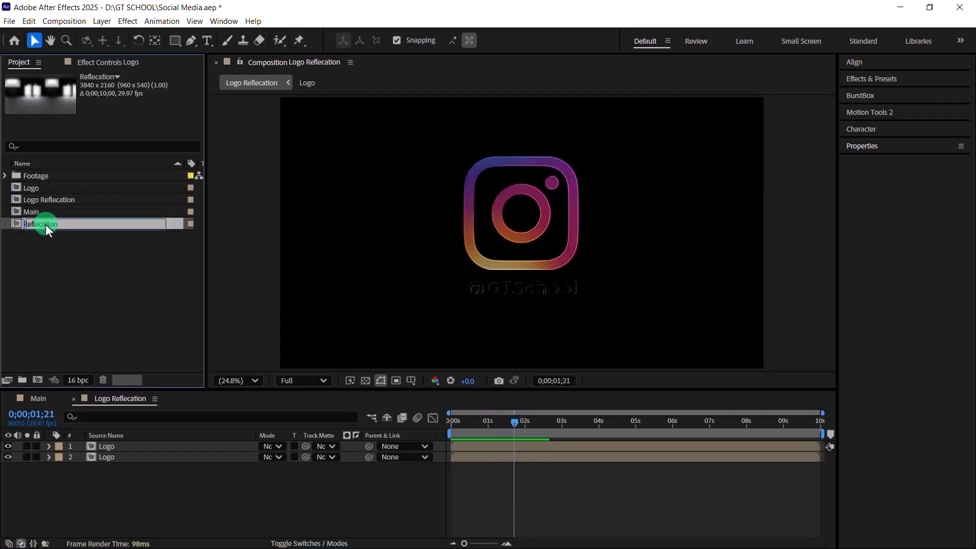
{"action": "left_click_drag", "start_coordinate": [45, 224], "coordinate": [154, 442]}
{"action": "left_click_drag", "start_coordinate": [489, 425], "coordinate": [481, 421]}
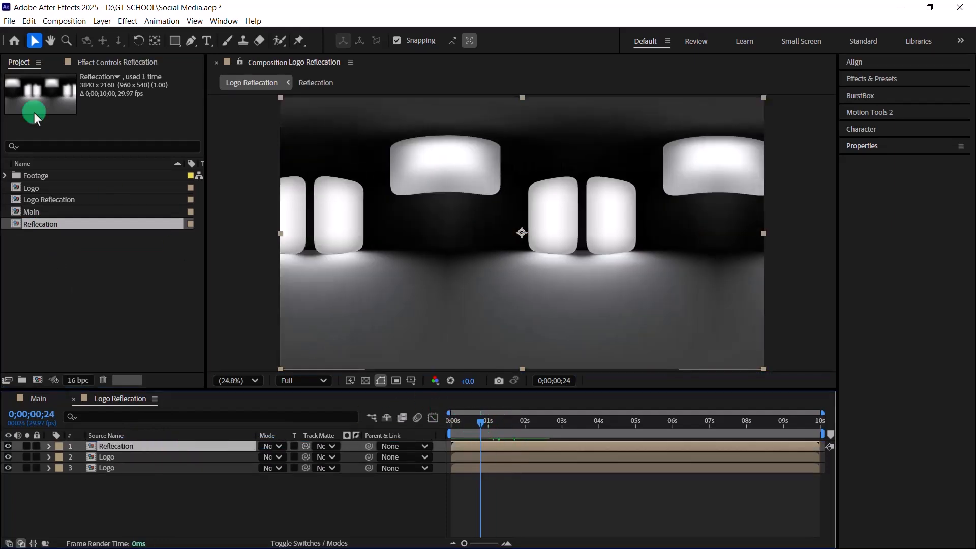
Apply the Turbulent Displace effect to the Reflecation layer
{"action": "left_click", "coordinate": [111, 62]}
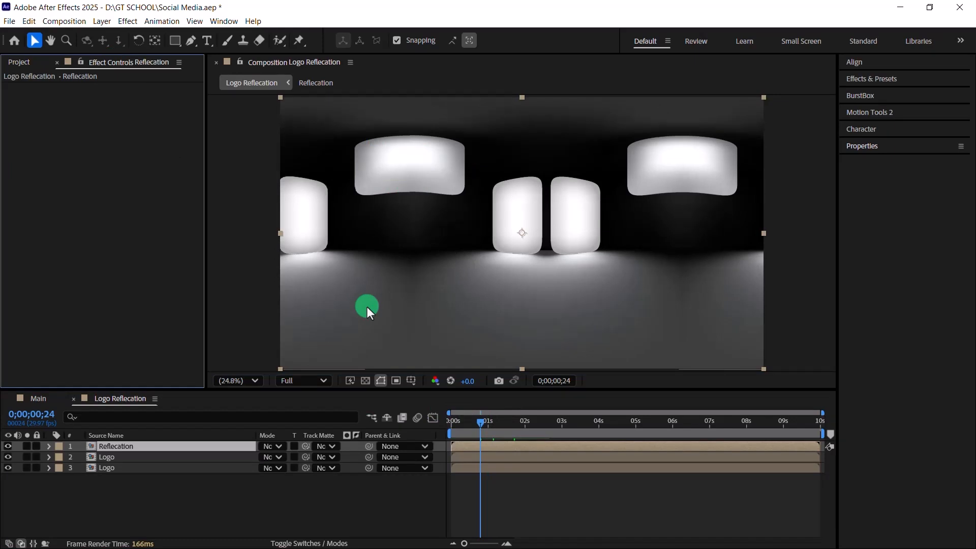
{"action": "left_click", "coordinate": [164, 446]}
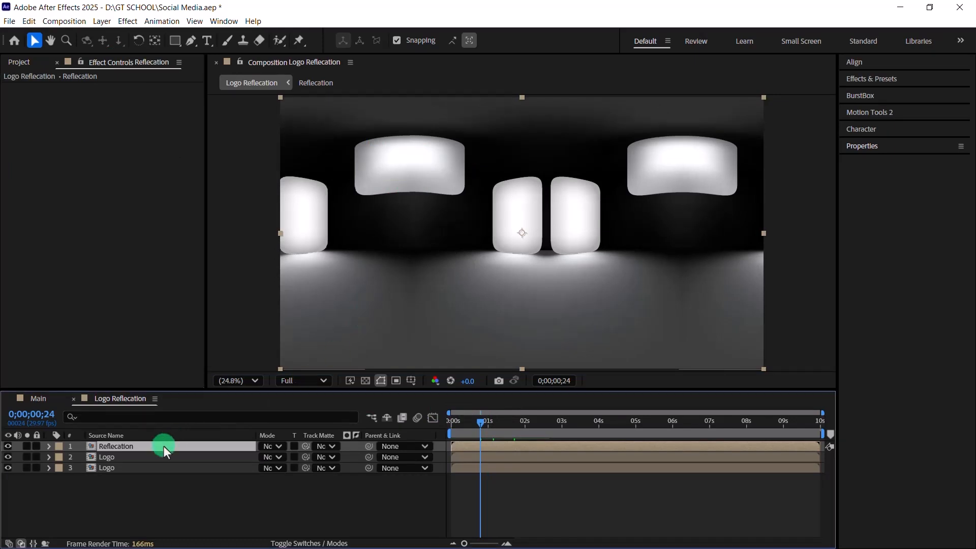
{"action": "key", "text": "ctrl+space"}
{"action": "key", "text": "ctrl+space"}
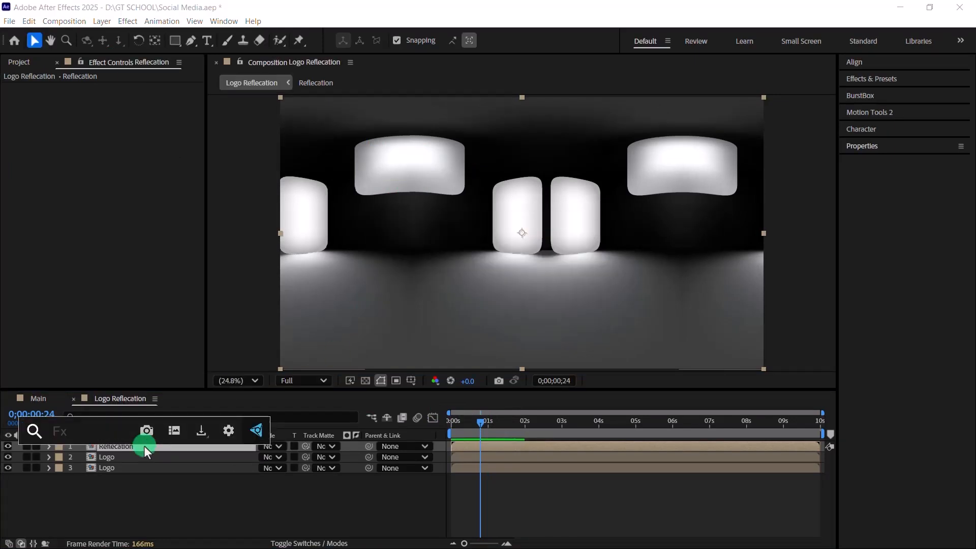
{"action": "type", "text": "tur"}
{"action": "key", "text": "Return"}
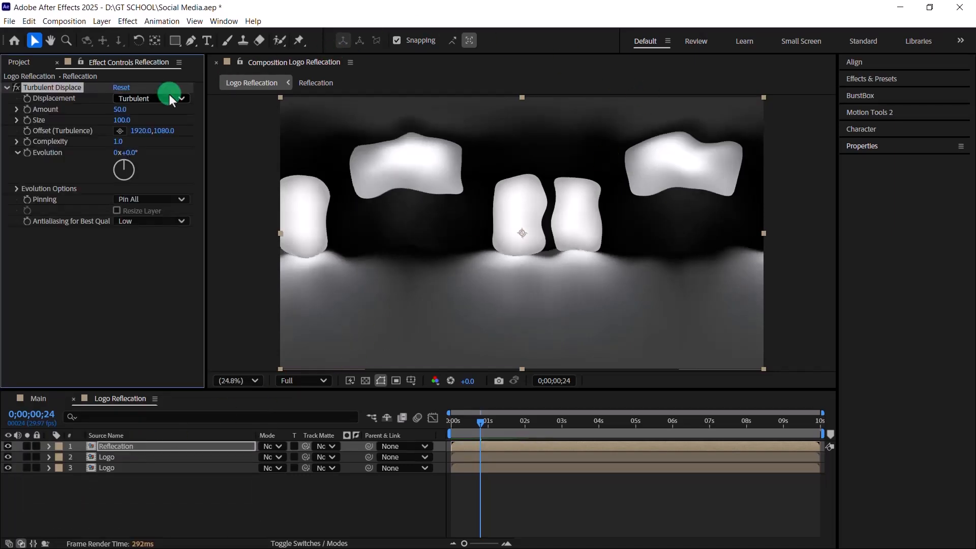
Set the Turbulent Displace Amount to 130 and Size to 1000
{"action": "left_click", "coordinate": [124, 110]}
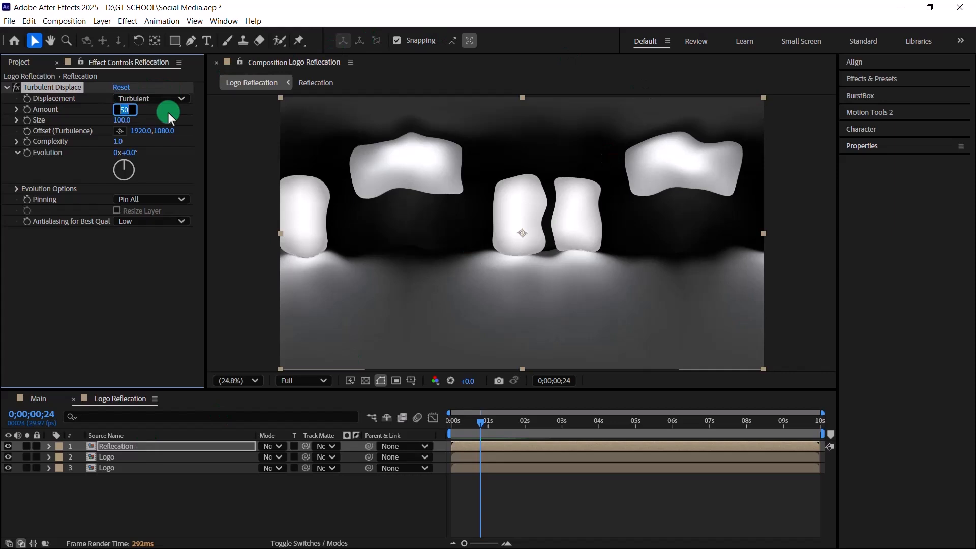
{"action": "type", "text": "130"}
{"action": "key", "text": "Return"}
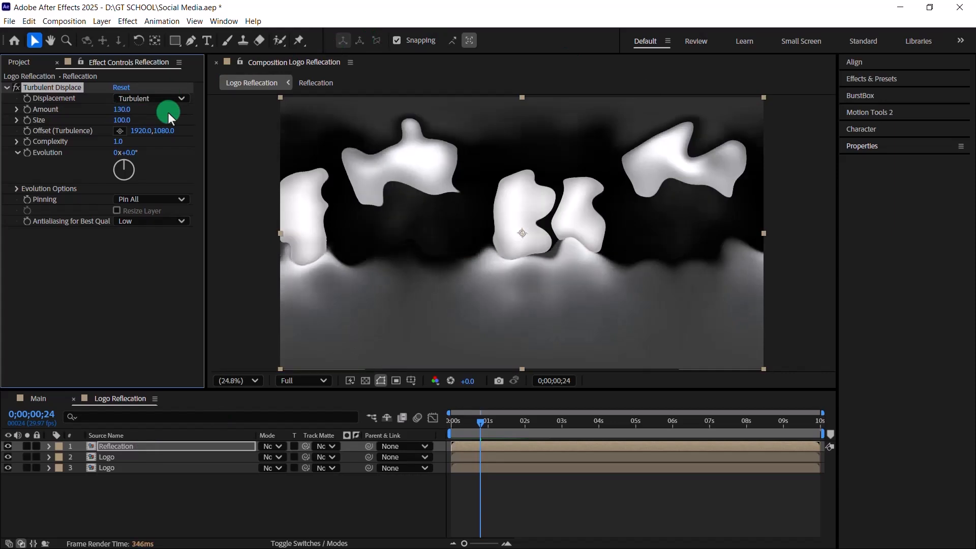
{"action": "left_click", "coordinate": [125, 120]}
{"action": "type", "text": "30"}
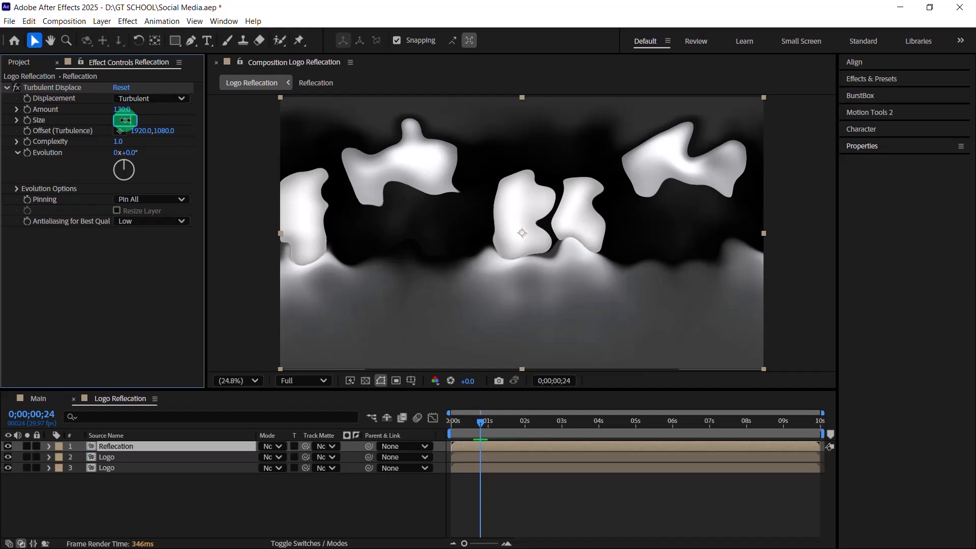
{"action": "key", "text": "Return"}
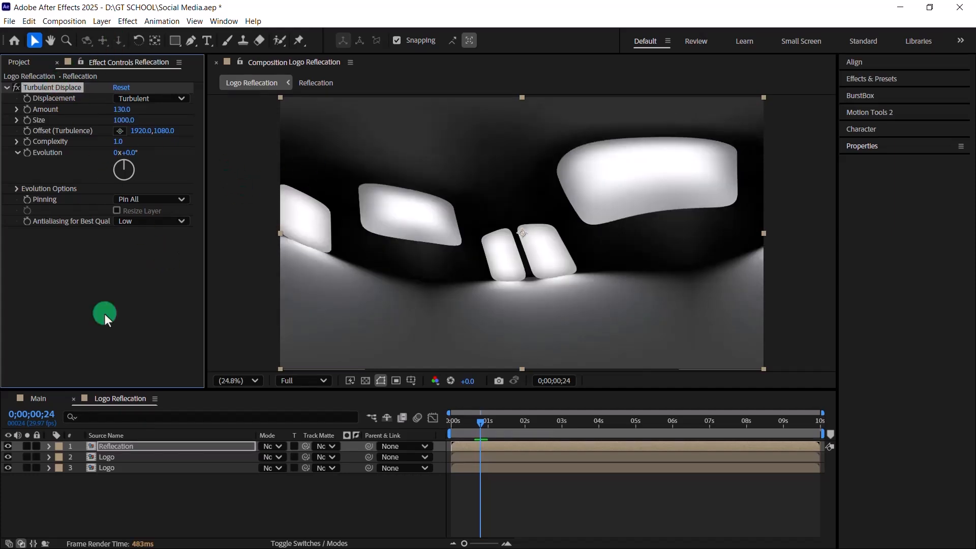
Find the CC Glass effect and apply it to the Reflecation layer
{"action": "left_click", "coordinate": [133, 445]}
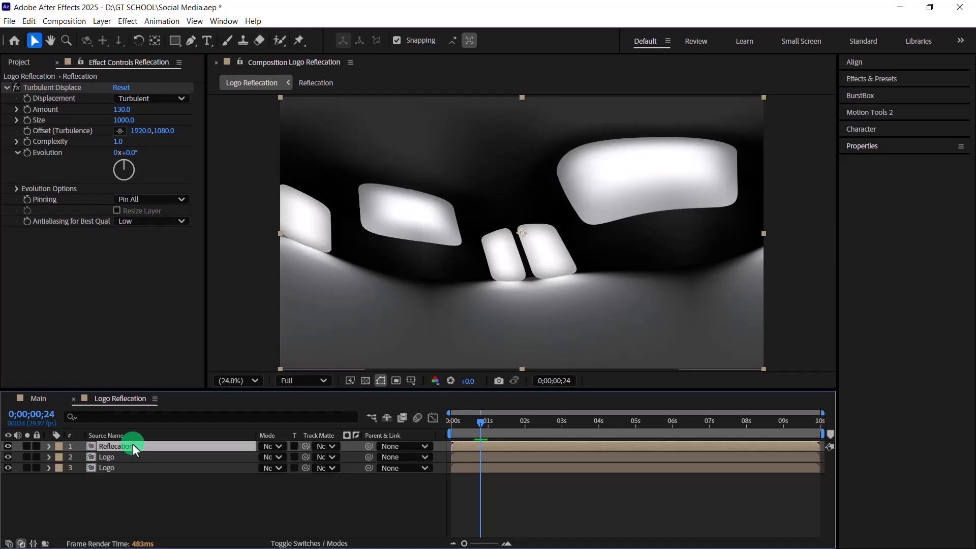
{"action": "left_click", "coordinate": [892, 80]}
{"action": "left_click", "coordinate": [891, 95]}
{"action": "type", "text": "cc"}
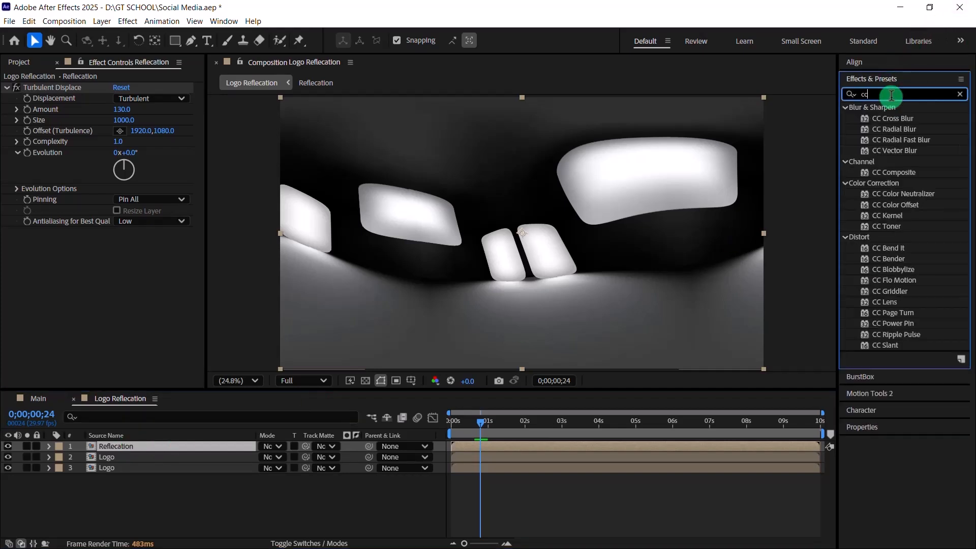
{"action": "type", "text": " Glas"}
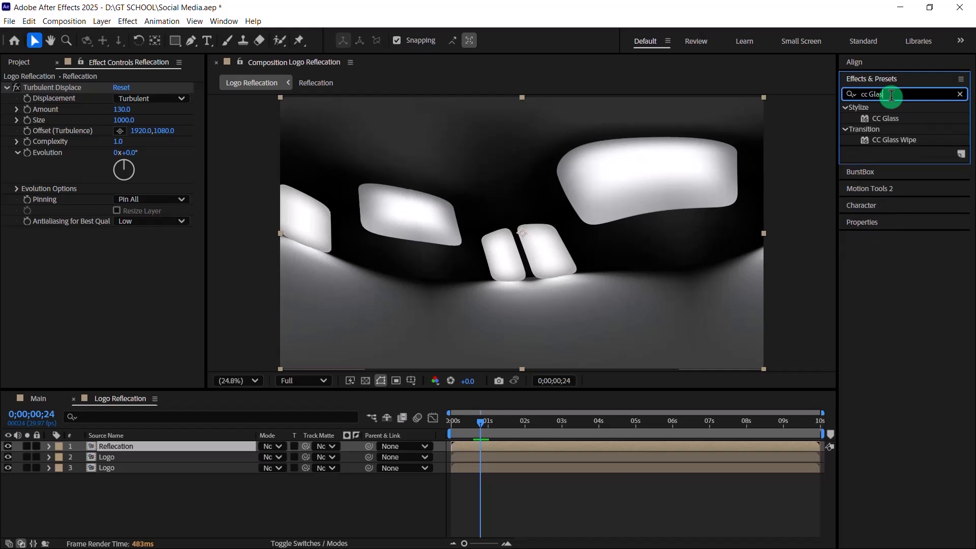
{"action": "left_click_drag", "start_coordinate": [886, 118], "coordinate": [506, 214]}
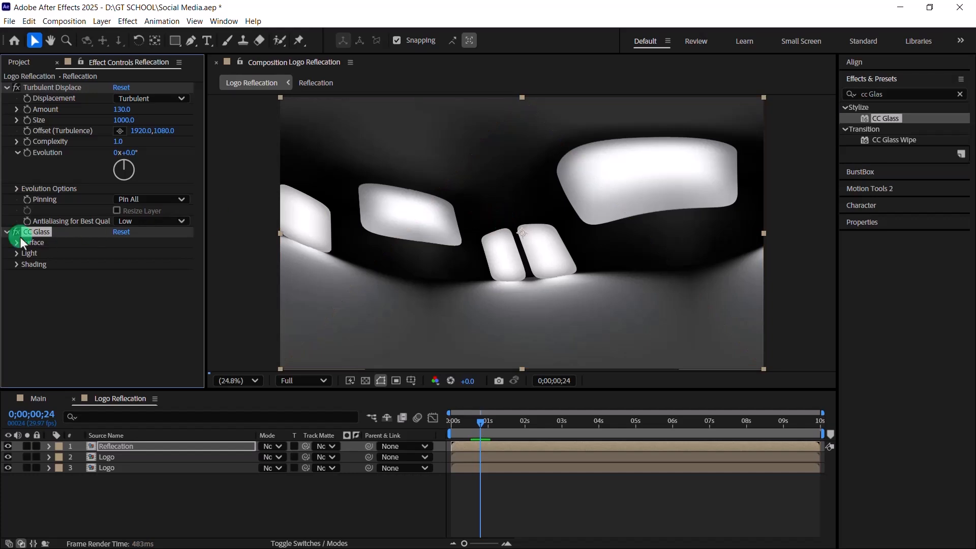
Lower the preview resolution to Third and set the CC Glass surface to the Alpha property with 2. Logo as bump map
{"action": "left_click", "coordinate": [19, 244]}
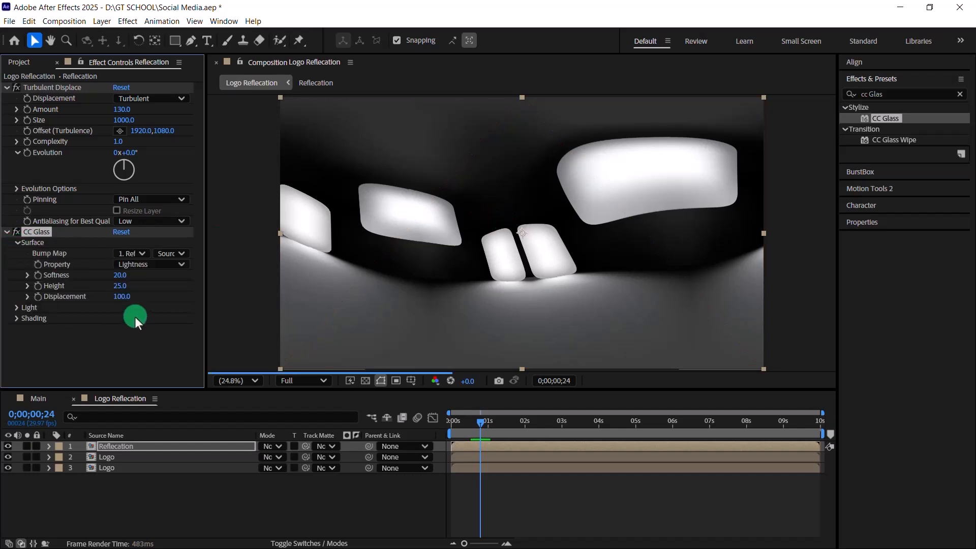
{"action": "left_click", "coordinate": [285, 381]}
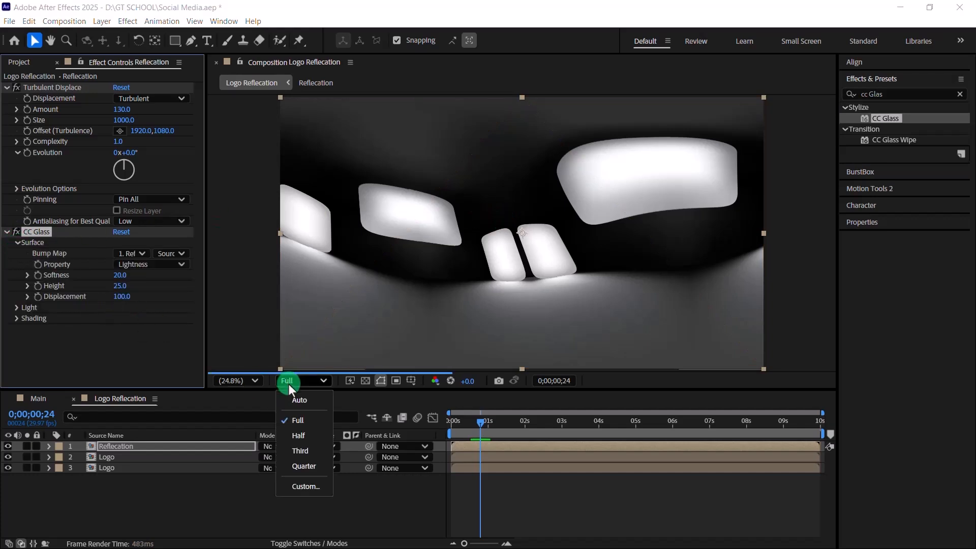
{"action": "left_click", "coordinate": [300, 450]}
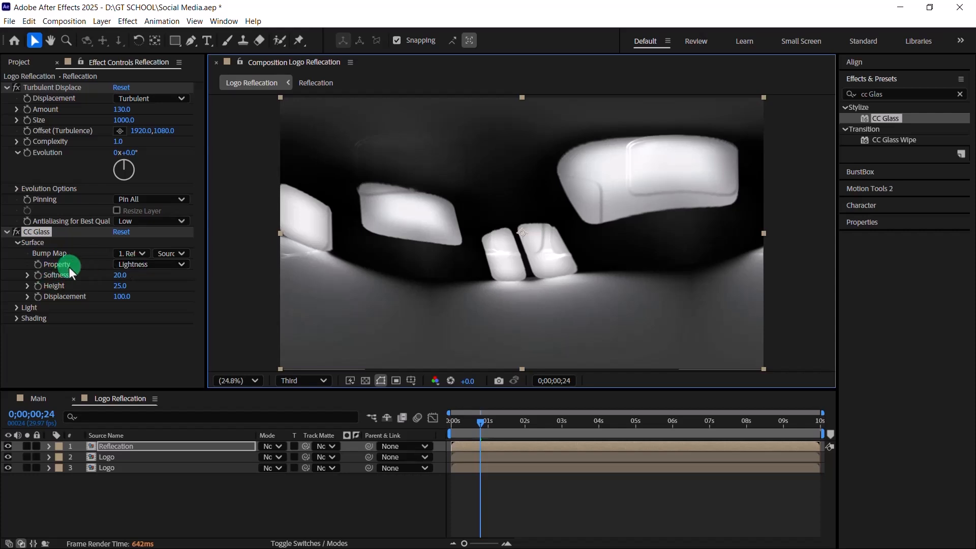
{"action": "left_click", "coordinate": [131, 267]}
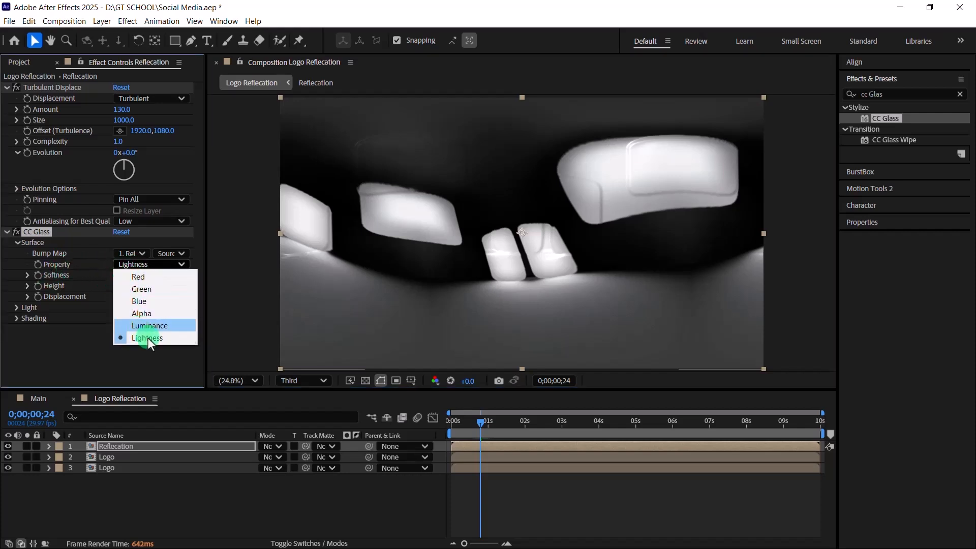
{"action": "left_click", "coordinate": [141, 313]}
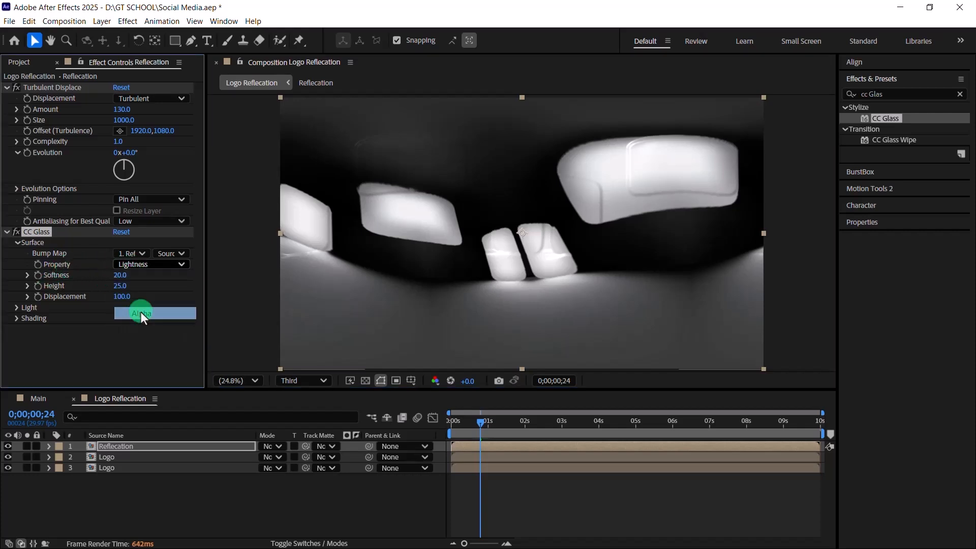
{"action": "left_click", "coordinate": [129, 253]}
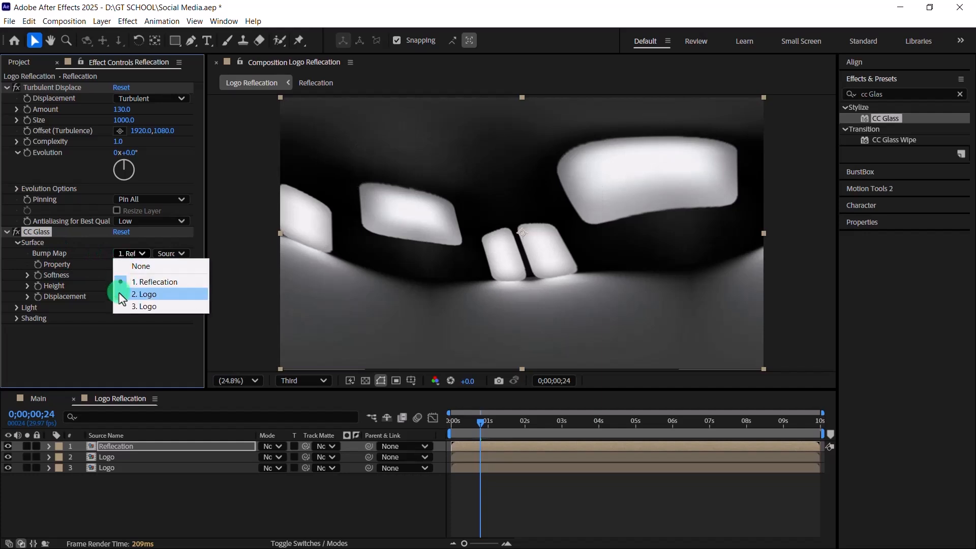
{"action": "left_click", "coordinate": [131, 296]}
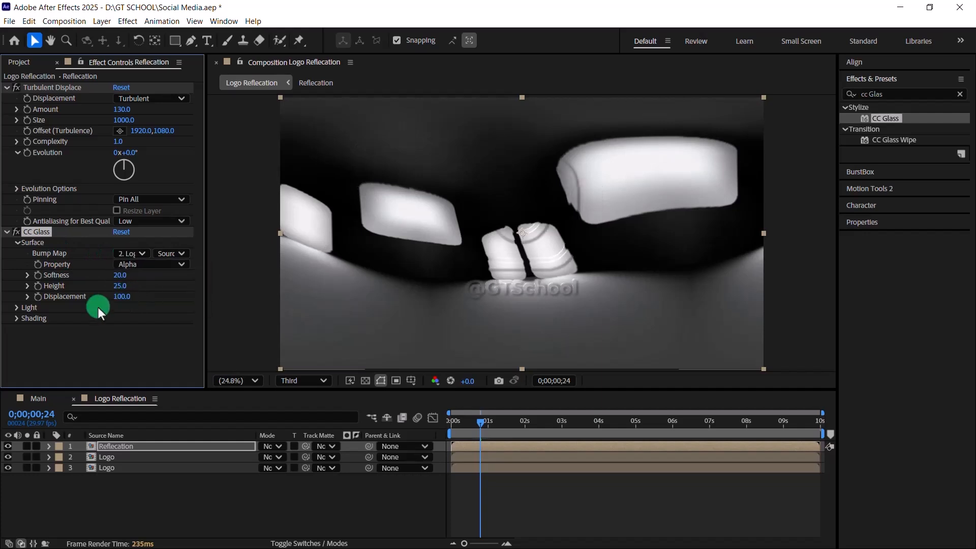
Restore Full preview resolution and set the CC Glass Softness to 4.7 and Height to 100
{"action": "scroll", "coordinate": [526, 235], "scroll_direction": "up", "scroll_amount": 2}
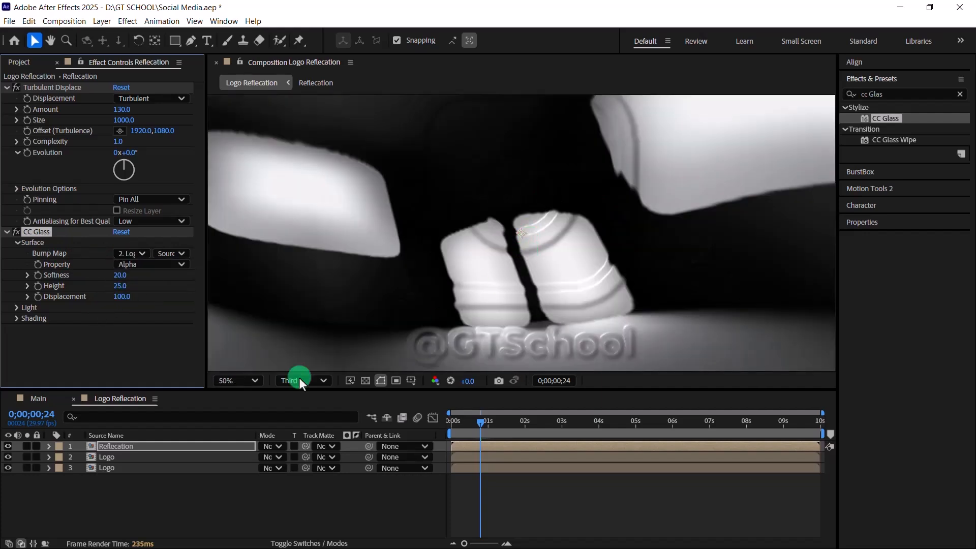
{"action": "left_click", "coordinate": [287, 380]}
{"action": "left_click", "coordinate": [309, 425]}
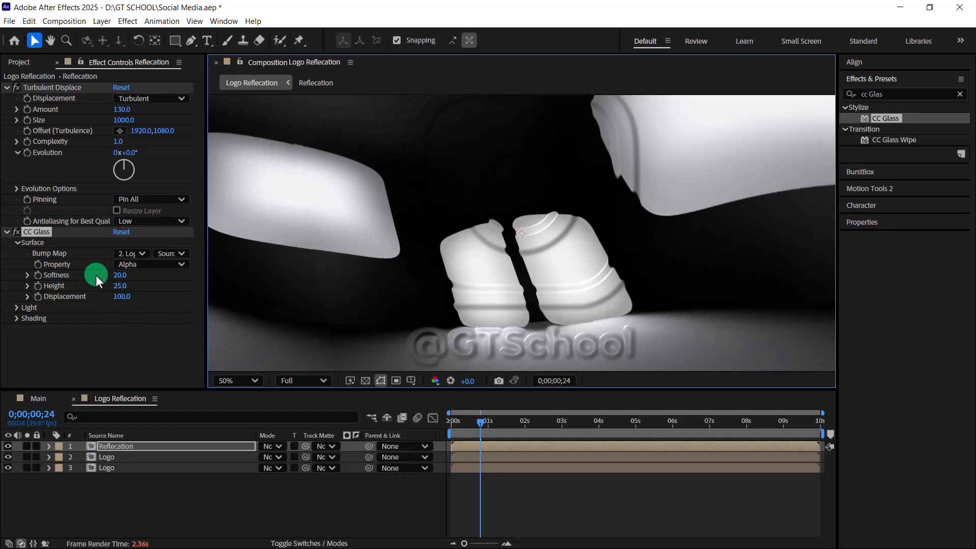
{"action": "left_click", "coordinate": [120, 275]}
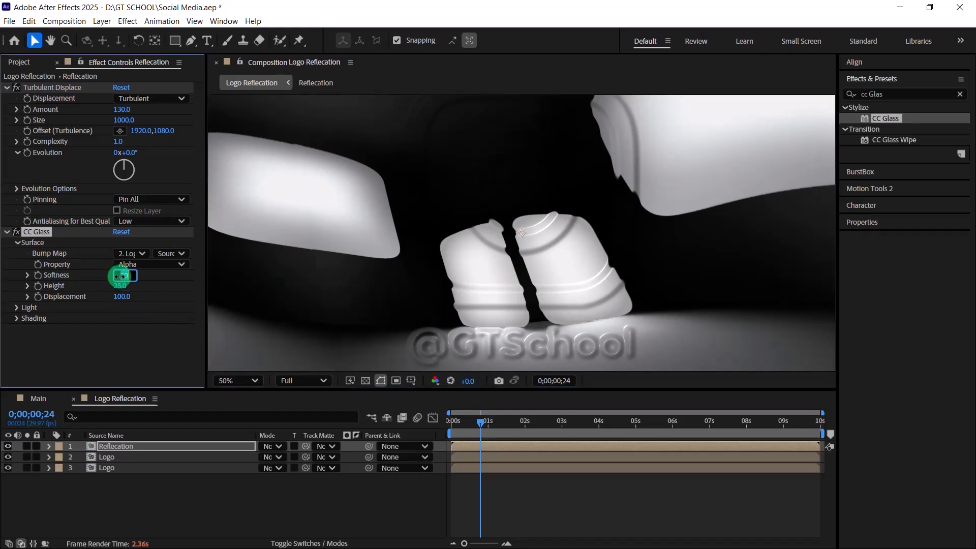
{"action": "type", "text": "4.7"}
{"action": "key", "text": "Return"}
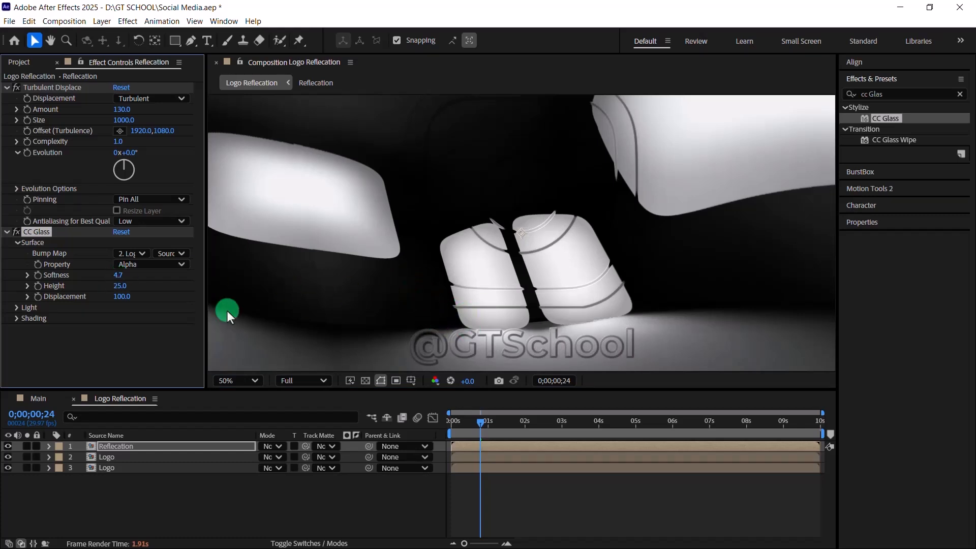
{"action": "left_click", "coordinate": [120, 286]}
{"action": "type", "text": "100"}
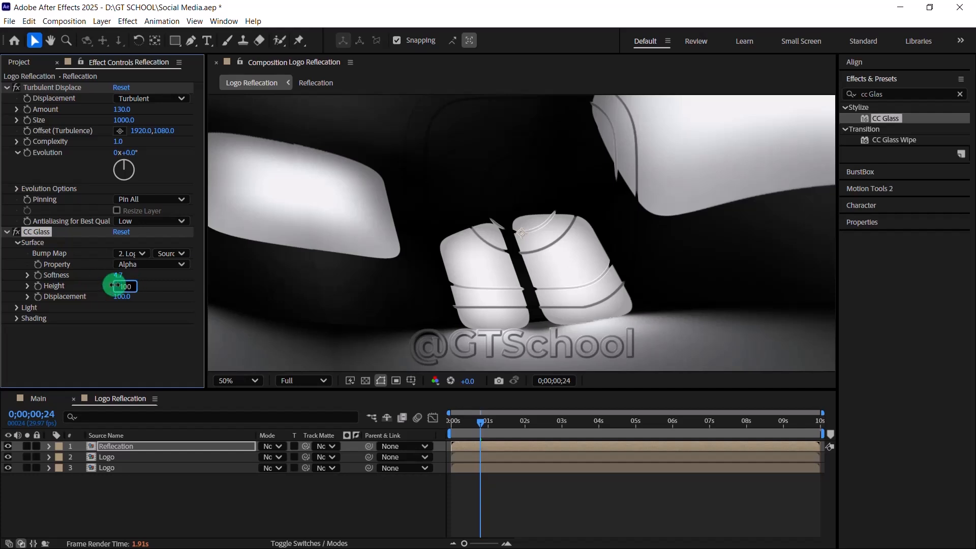
{"action": "key", "text": "Return"}
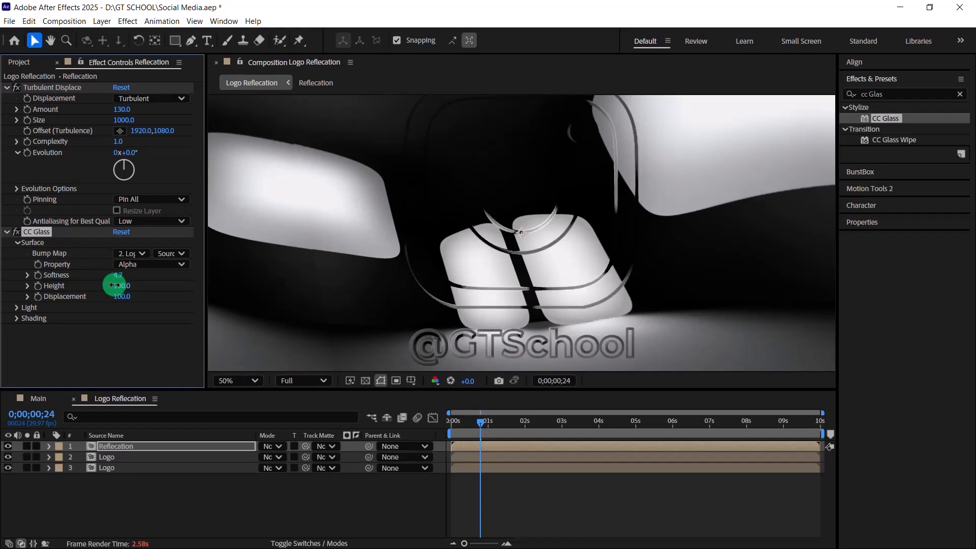
Apply the Set Matte effect to the Reflecation layer and take its matte from 2. Logo
{"action": "left_click", "coordinate": [140, 445]}
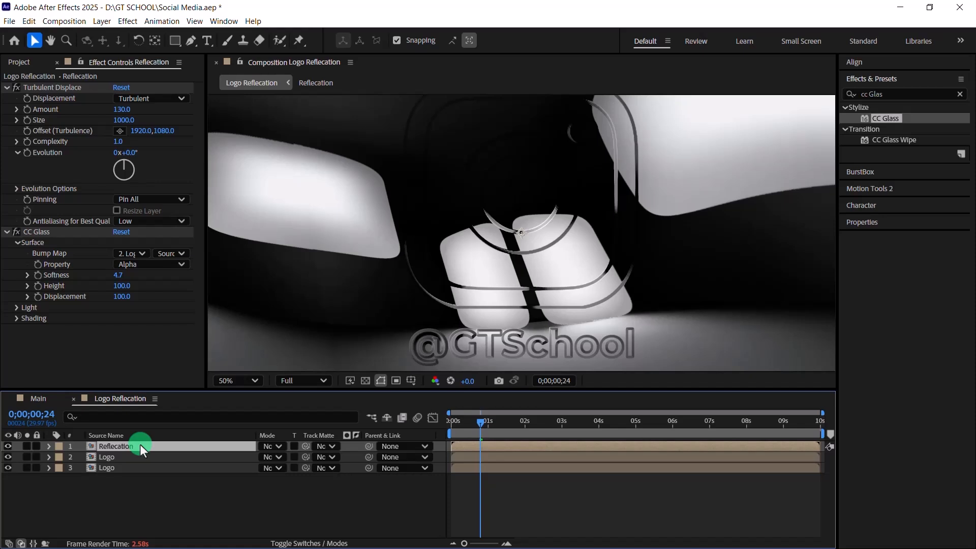
{"action": "left_click", "coordinate": [909, 93]}
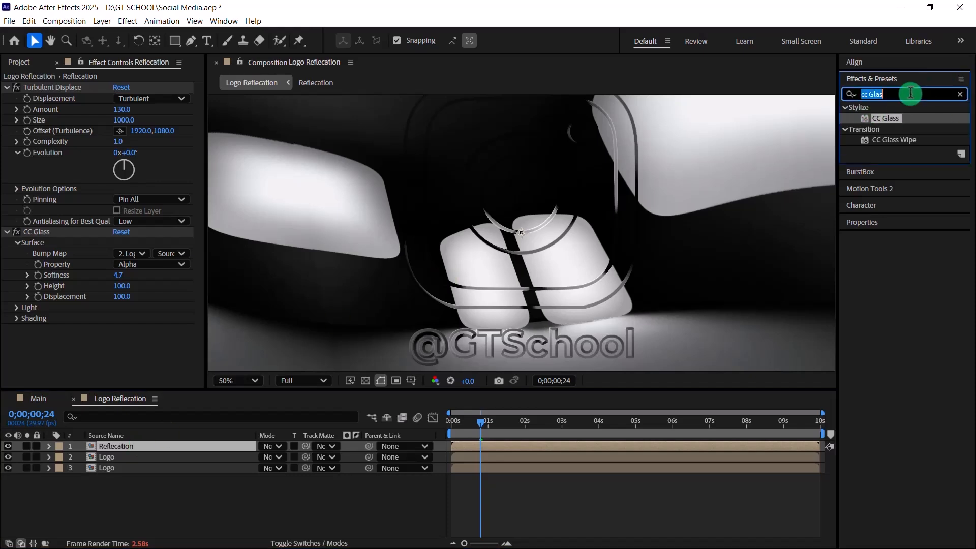
{"action": "type", "text": "Set Ma"}
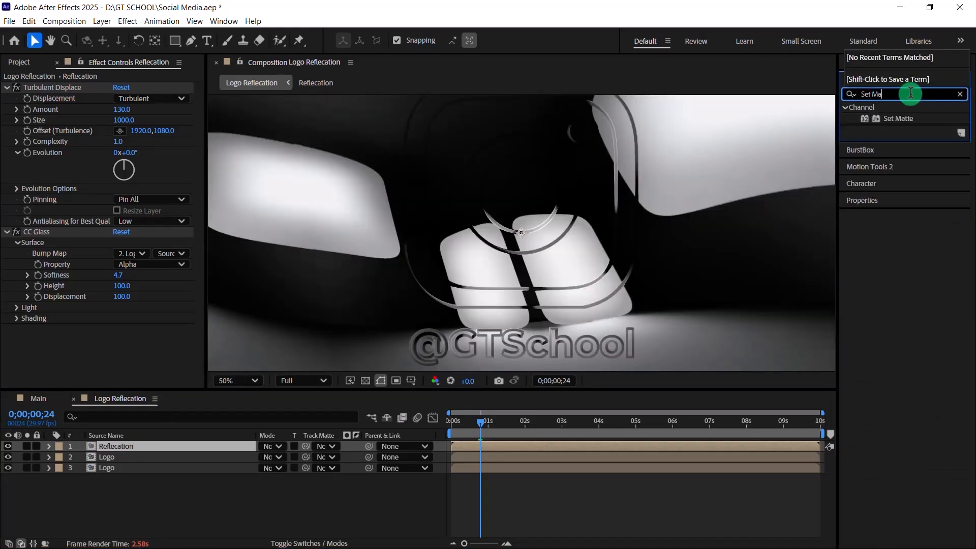
{"action": "left_click_drag", "start_coordinate": [919, 113], "coordinate": [139, 363]}
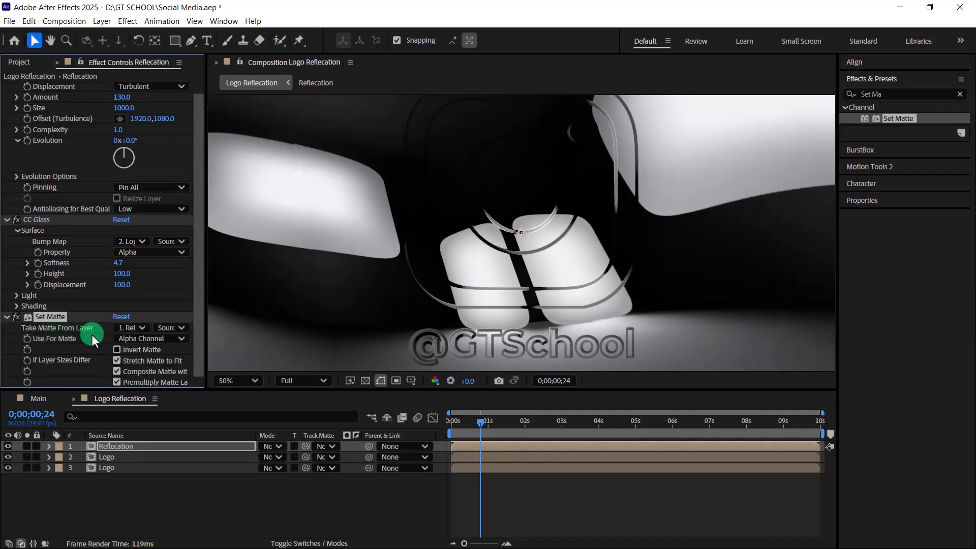
{"action": "left_click", "coordinate": [131, 329]}
{"action": "left_click", "coordinate": [138, 369]}
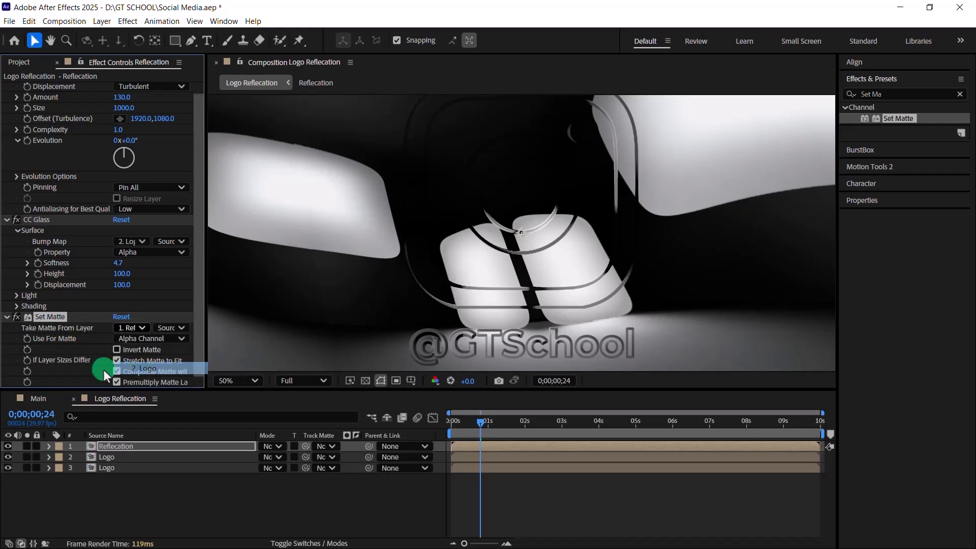
{"action": "key", "text": "comma"}
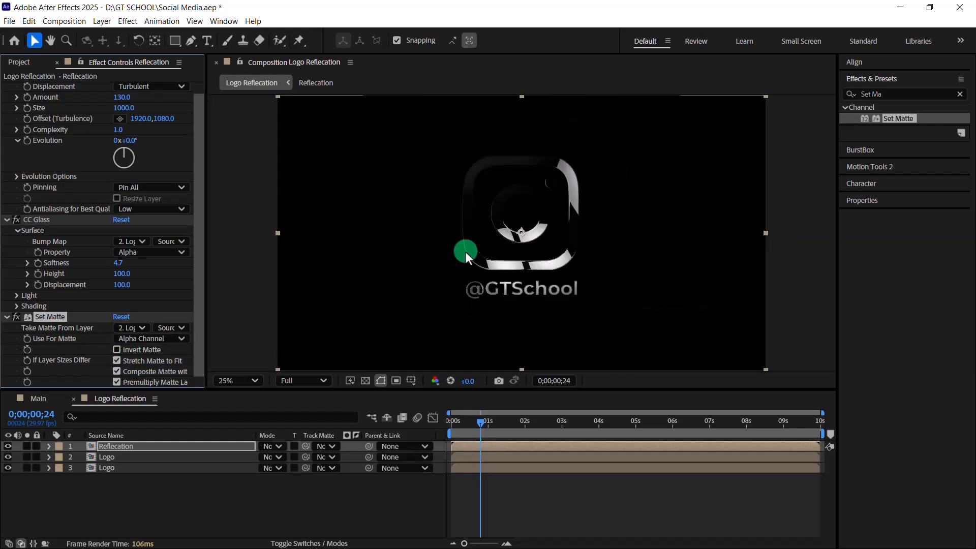
{"action": "key", "text": "period"}
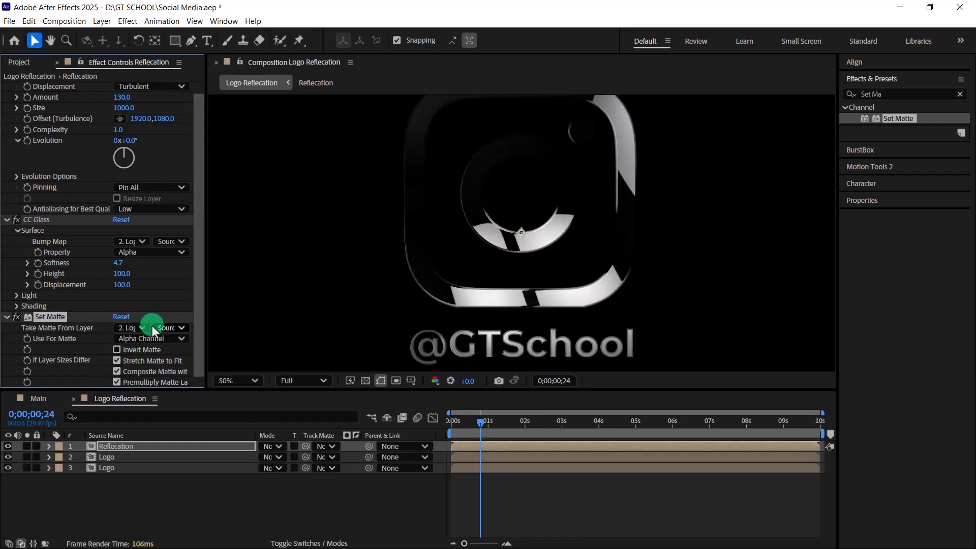
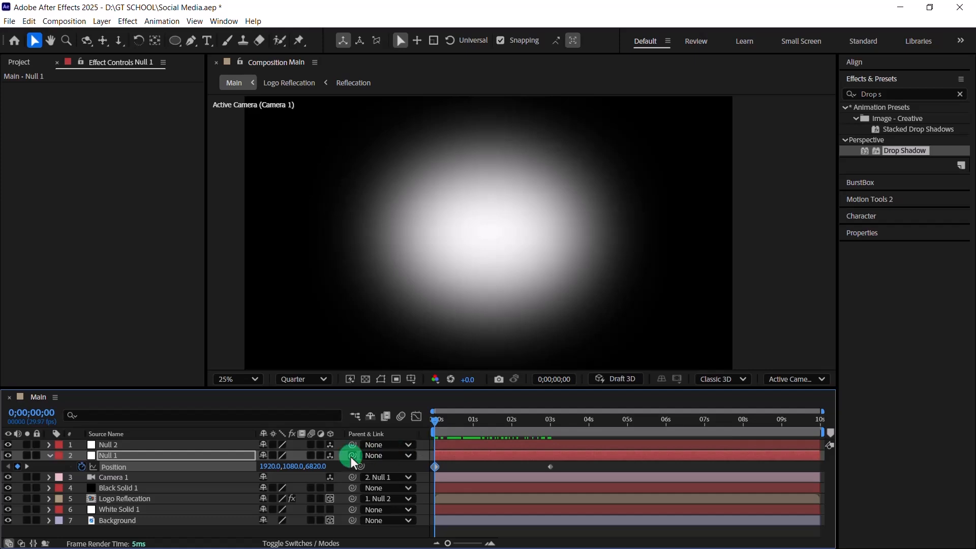
Set Null 1's Z Rotation to 45° at 0;00;00;00 and start keyframing it there
{"action": "key", "text": "r"}
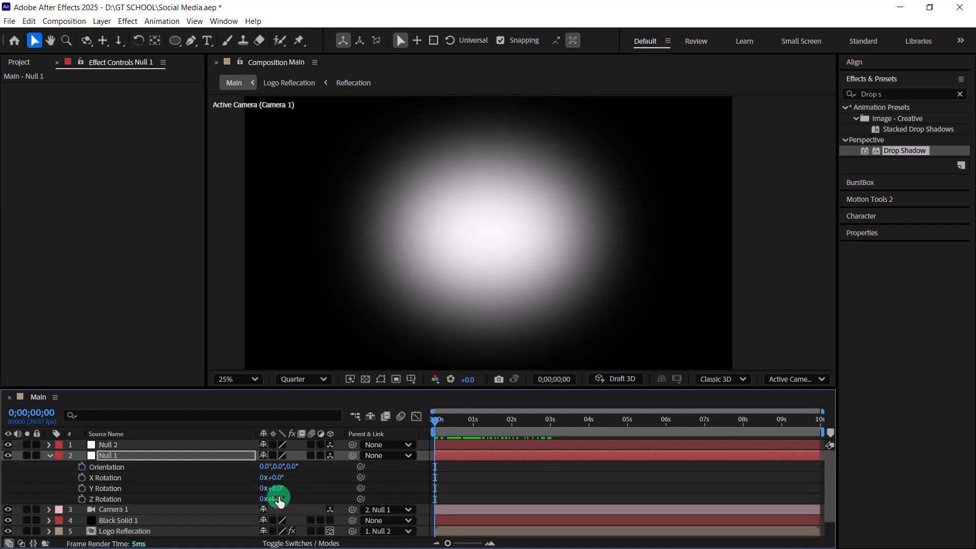
{"action": "left_click", "coordinate": [279, 499]}
{"action": "type", "text": "45"}
{"action": "key", "text": "Return"}
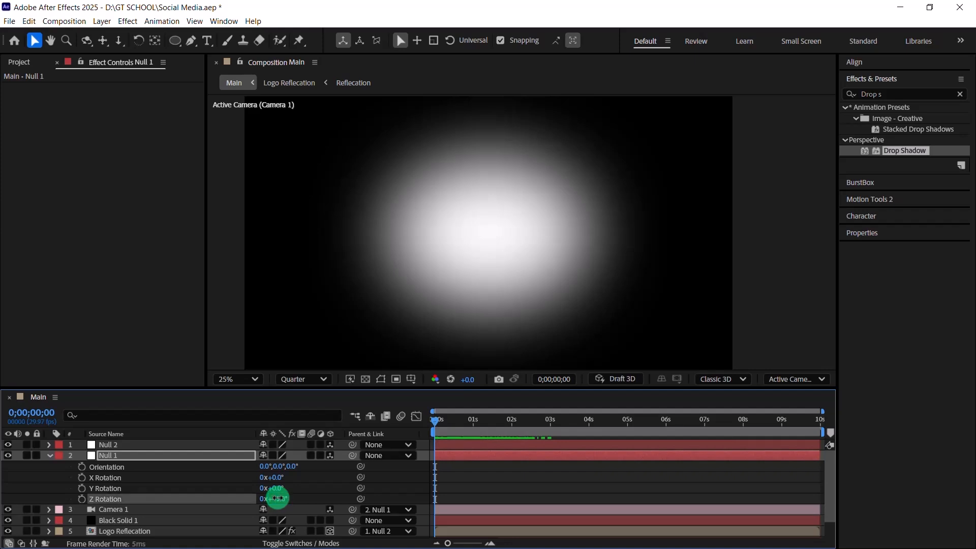
{"action": "left_click", "coordinate": [82, 499]}
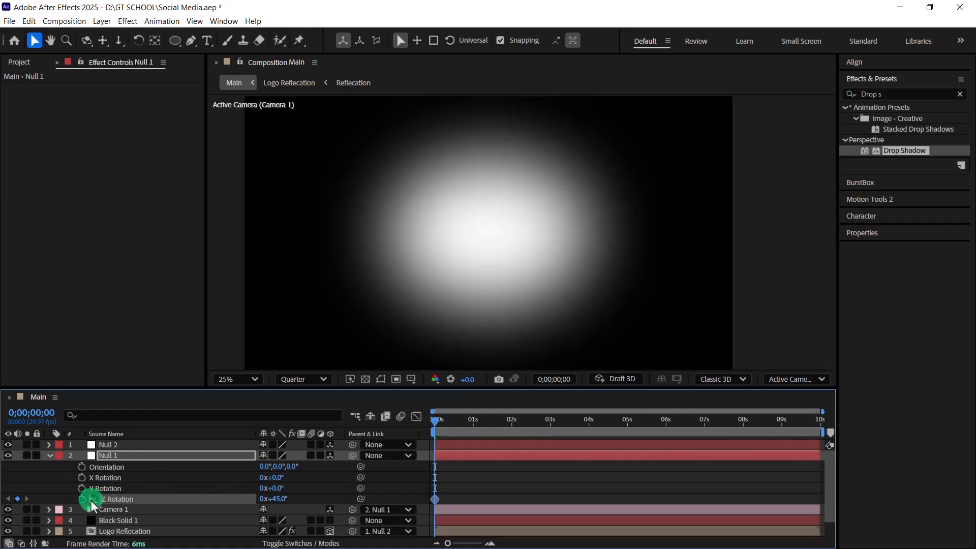
Keyframe Null 1's Z Rotation at 0° at 0;00;02;03 and scrub through the rotation
{"action": "left_click_drag", "start_coordinate": [522, 421], "coordinate": [520, 426]}
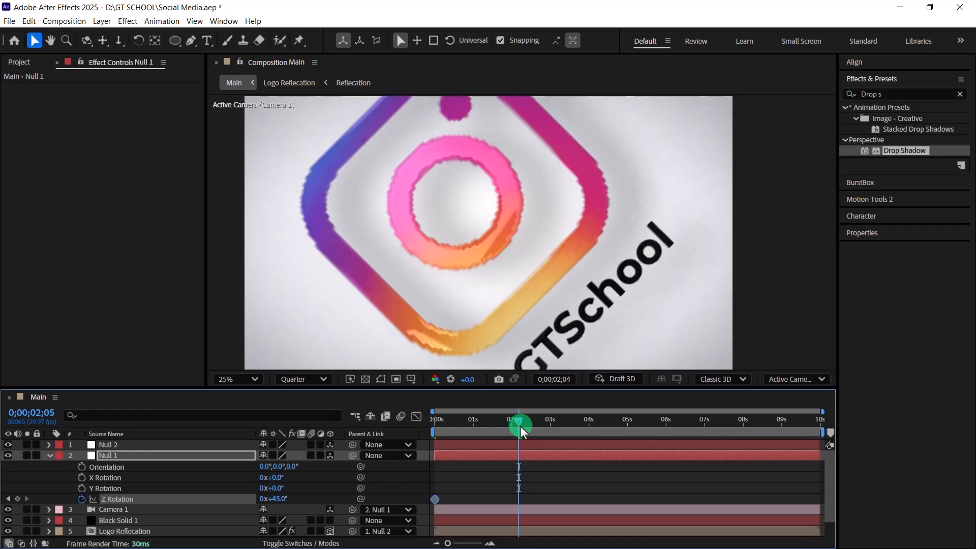
{"action": "key", "text": "Page_Up"}
{"action": "key", "text": "Page_Up"}
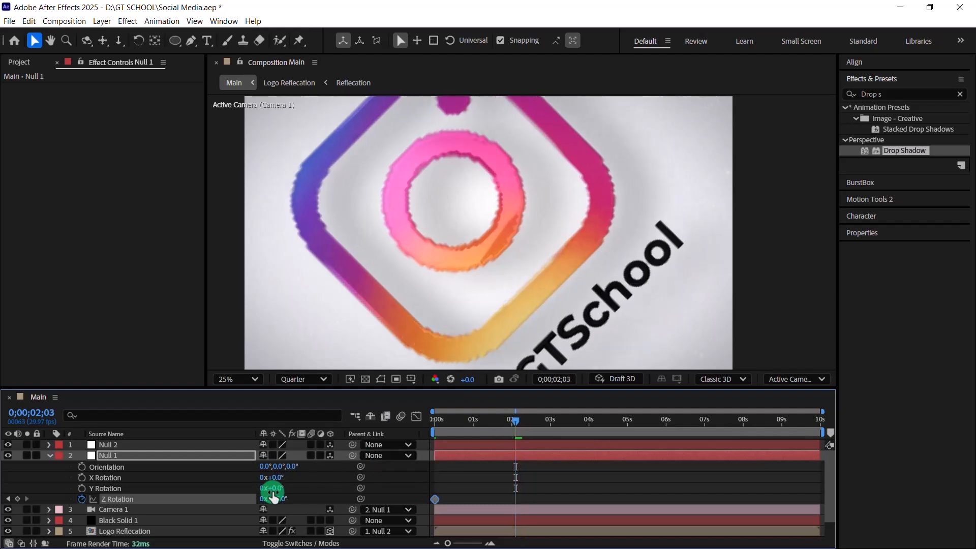
{"action": "left_click", "coordinate": [278, 498]}
{"action": "type", "text": "0"}
{"action": "key", "text": "Return"}
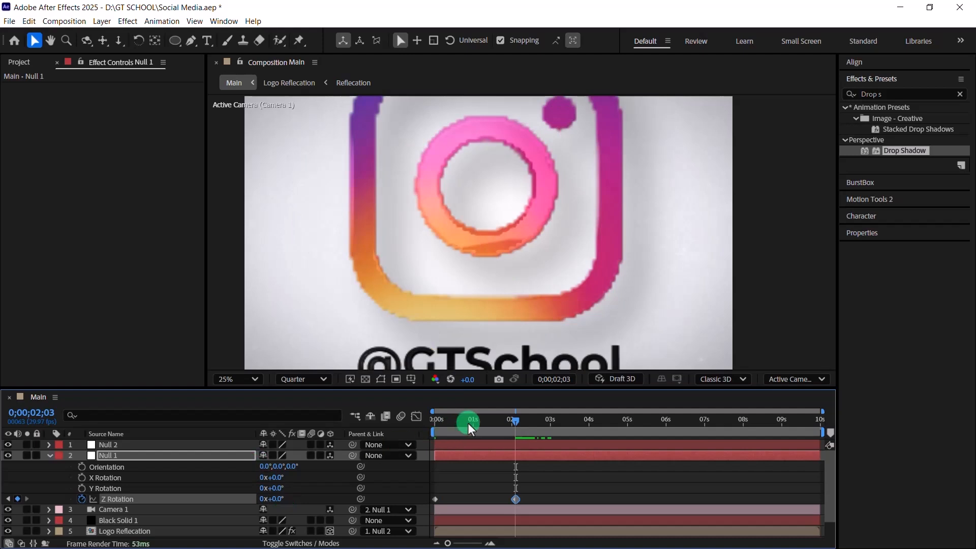
{"action": "mouse_move", "coordinate": [468, 422]}
{"action": "left_mouse_down"}
{"action": "mouse_move", "coordinate": [458, 424]}
{"action": "mouse_move", "coordinate": [469, 421]}
{"action": "left_mouse_up"}
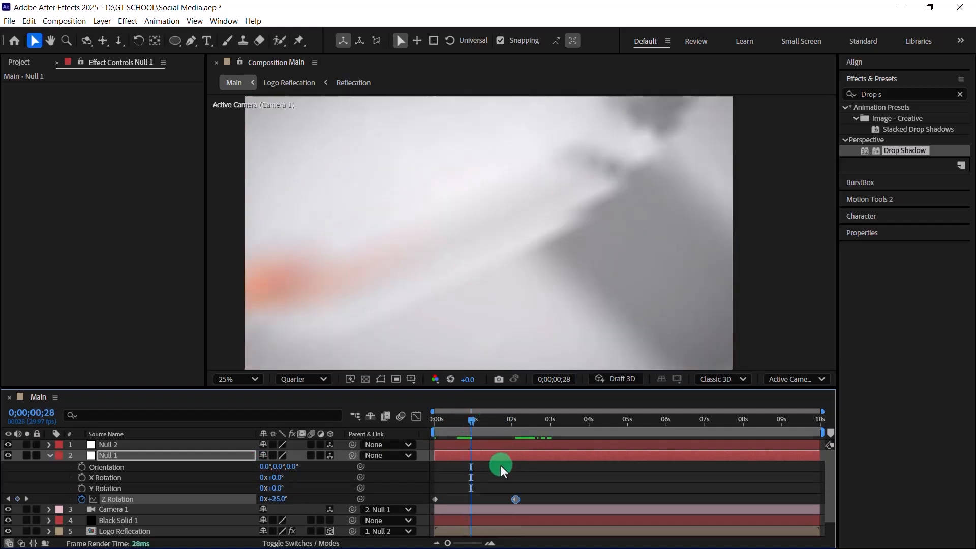
Show Null 1's animated properties and apply Easy Ease to its Position and Z Rotation keyframes
{"action": "key", "text": "u"}
{"action": "left_click_drag", "start_coordinate": [569, 463], "coordinate": [426, 469]}
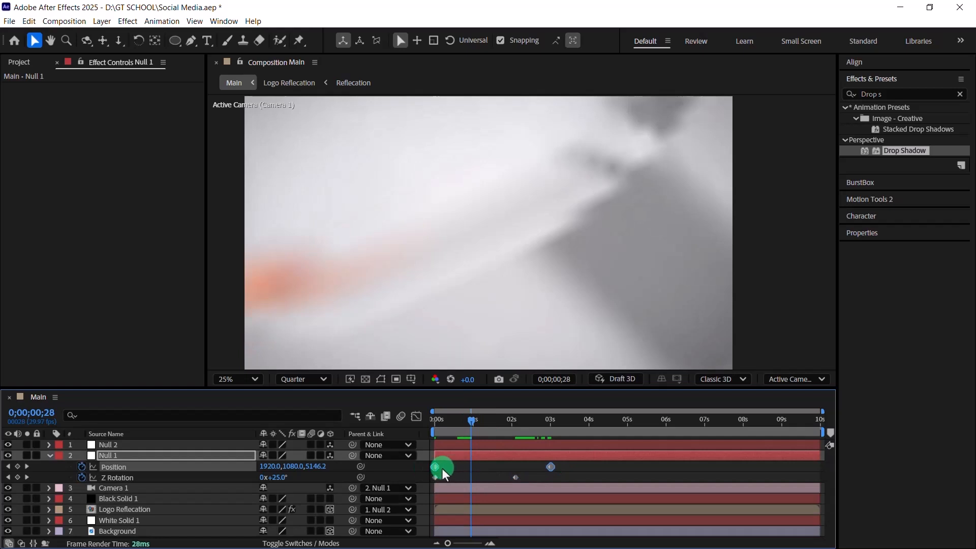
{"action": "key", "text": "F9"}
{"action": "left_click_drag", "start_coordinate": [532, 472], "coordinate": [421, 483]}
{"action": "key", "text": "F9"}
Reshape the speed curve of Null 1's Position keyframes so the move peaks early and slows gradually, then collapse the layer
{"action": "left_click_drag", "start_coordinate": [558, 462], "coordinate": [419, 471]}
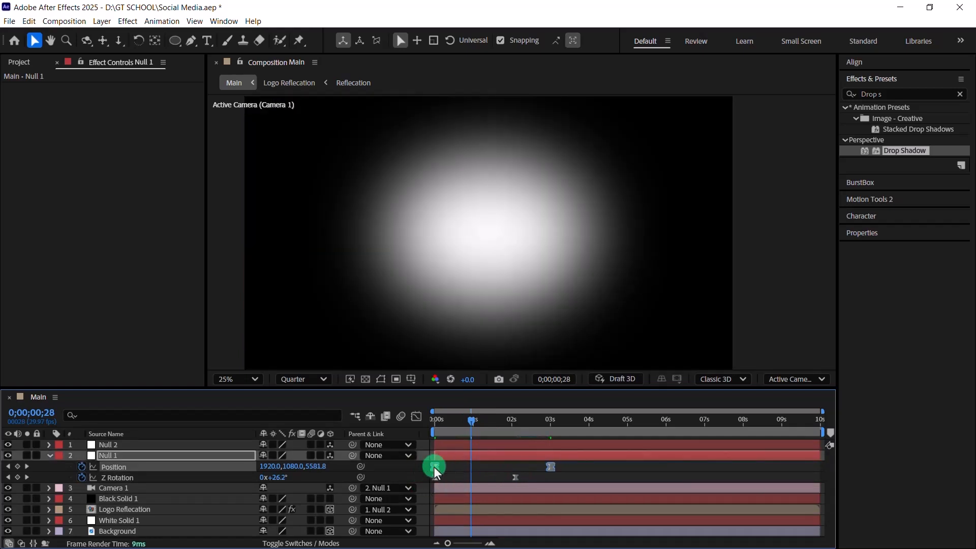
{"action": "left_click", "coordinate": [417, 417]}
{"action": "left_click_drag", "start_coordinate": [534, 513], "coordinate": [459, 514]}
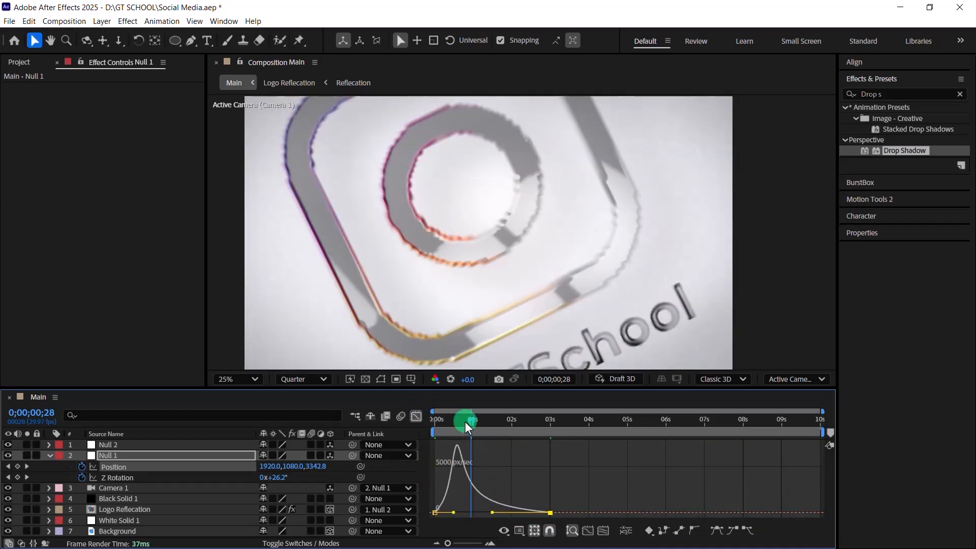
{"action": "left_click_drag", "start_coordinate": [464, 422], "coordinate": [450, 435]}
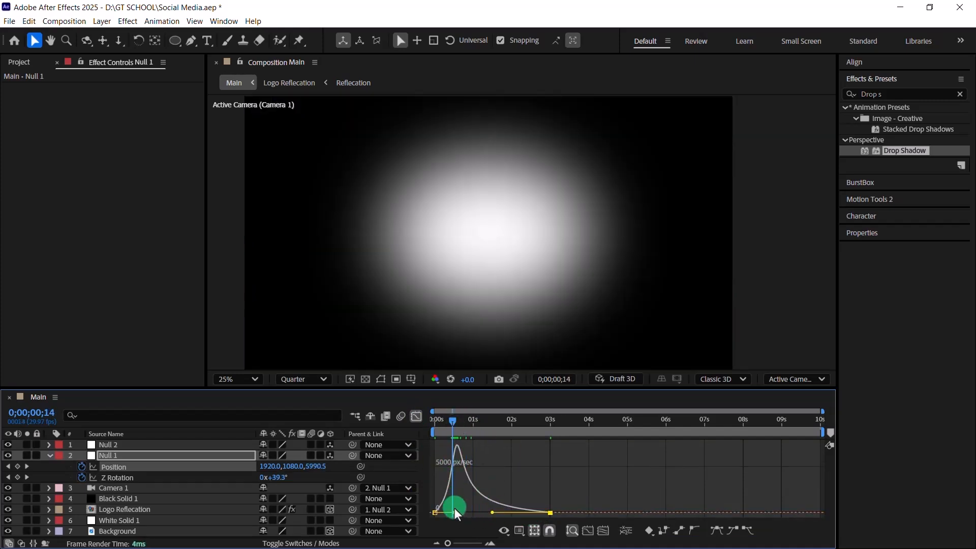
{"action": "left_click_drag", "start_coordinate": [454, 507], "coordinate": [445, 511]}
{"action": "left_click_drag", "start_coordinate": [436, 432], "coordinate": [438, 429]}
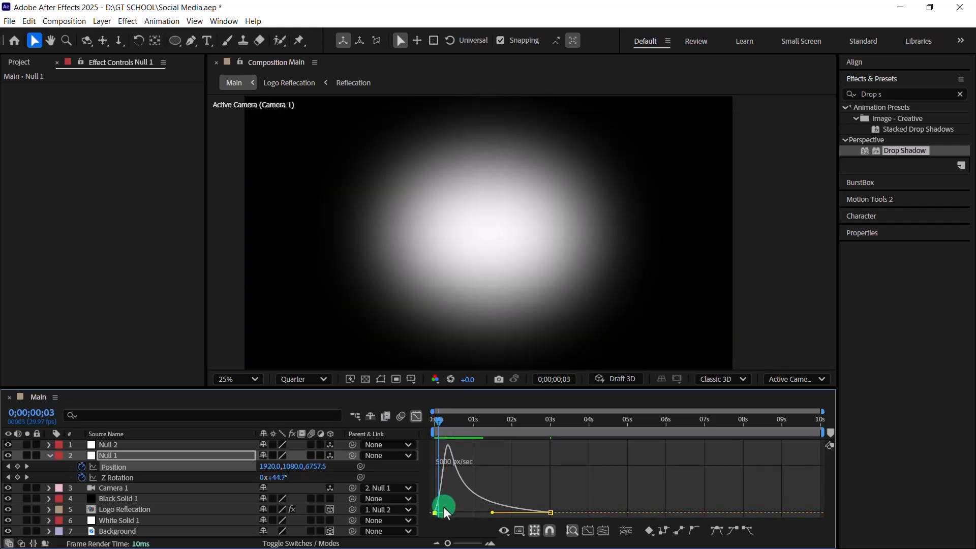
{"action": "left_click_drag", "start_coordinate": [446, 513], "coordinate": [445, 512]}
{"action": "left_click_drag", "start_coordinate": [444, 422], "coordinate": [415, 401]}
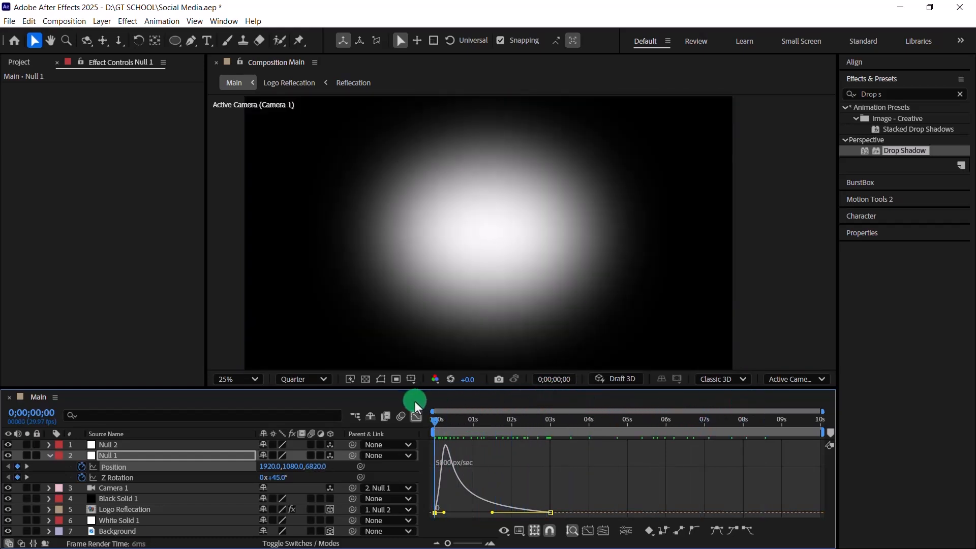
{"action": "left_click", "coordinate": [417, 417]}
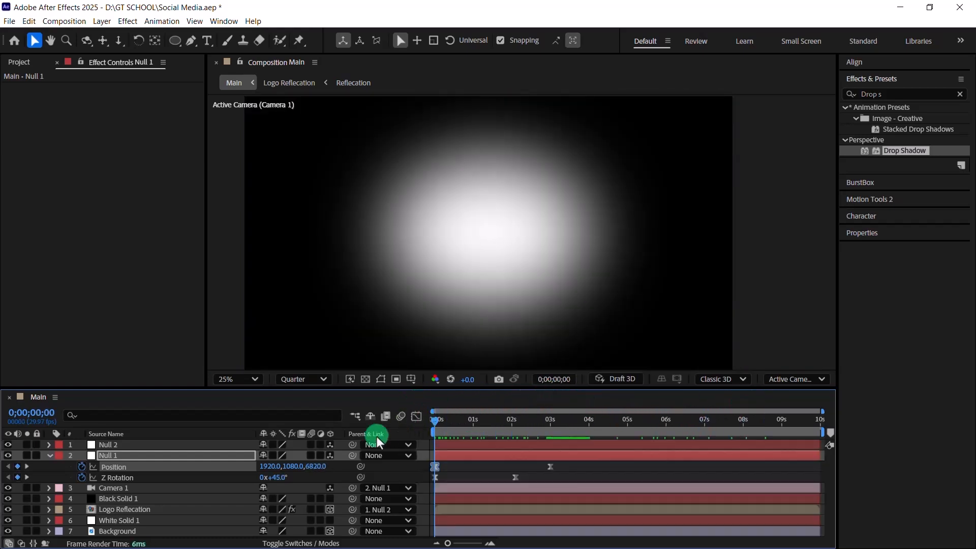
{"action": "left_click", "coordinate": [49, 456]}
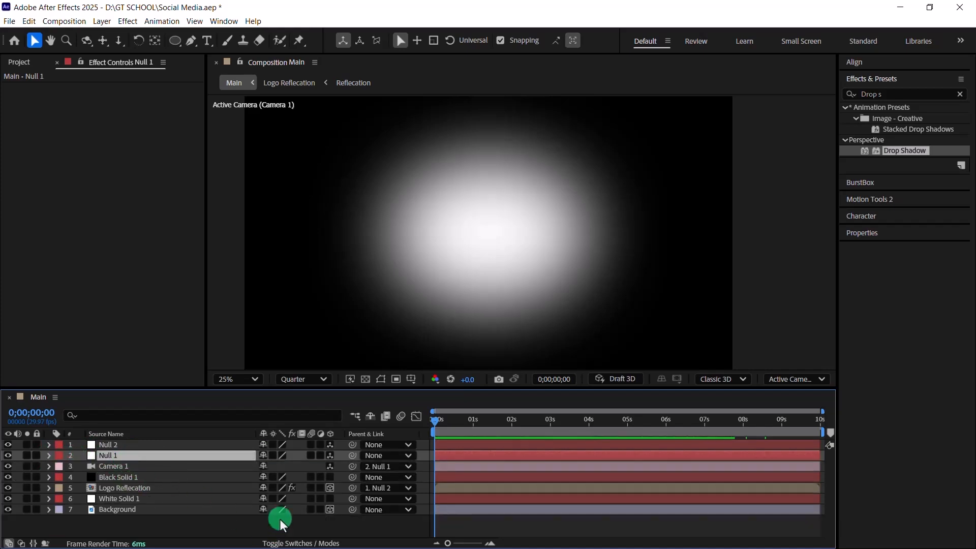
Set Null 2's Z Position to 280 at 0;00;02;21 and add a Position keyframe there
{"action": "left_click", "coordinate": [137, 443]}
{"action": "key", "text": "p"}
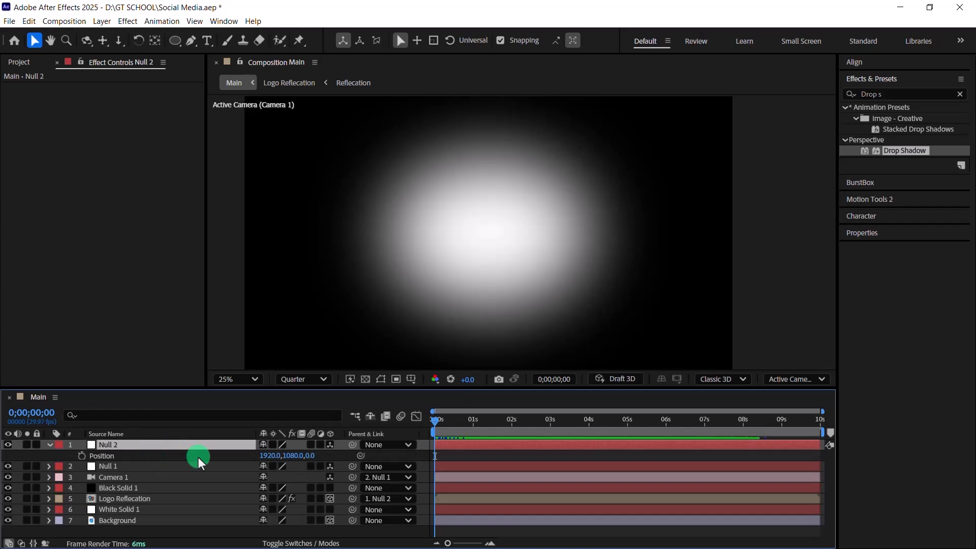
{"action": "left_click", "coordinate": [534, 423]}
{"action": "left_click_drag", "start_coordinate": [537, 424], "coordinate": [538, 423]}
{"action": "left_click", "coordinate": [288, 457]}
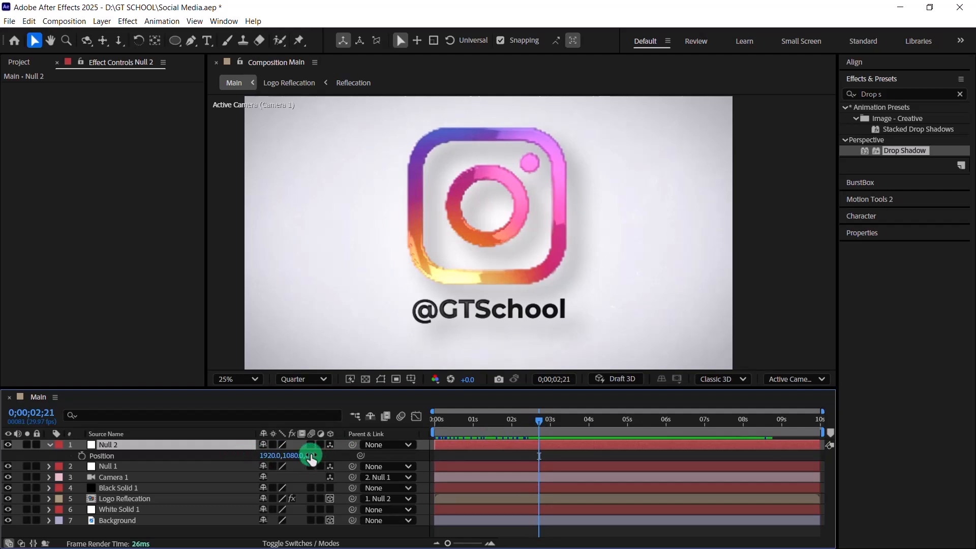
{"action": "left_click", "coordinate": [312, 458]}
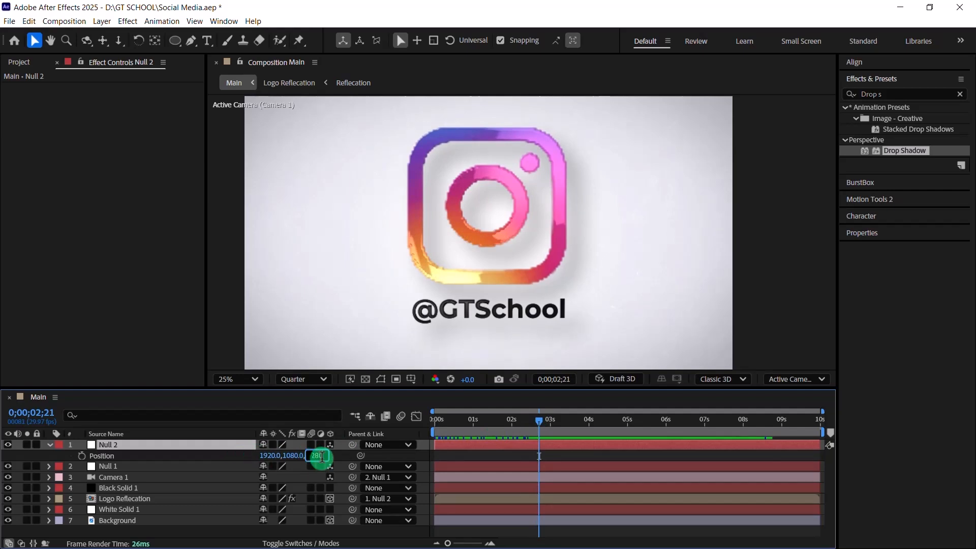
{"action": "key", "text": "Return"}
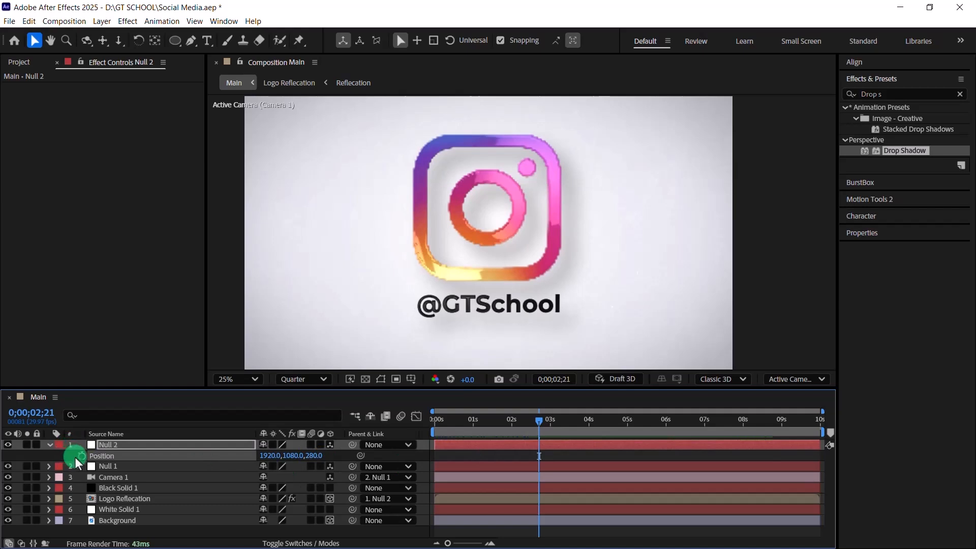
{"action": "left_click", "coordinate": [77, 456]}
Keyframe Null 2's Z Position at 0 at the start of the timeline and collapse the layer
{"action": "left_click", "coordinate": [426, 435]}
{"action": "left_click", "coordinate": [315, 455]}
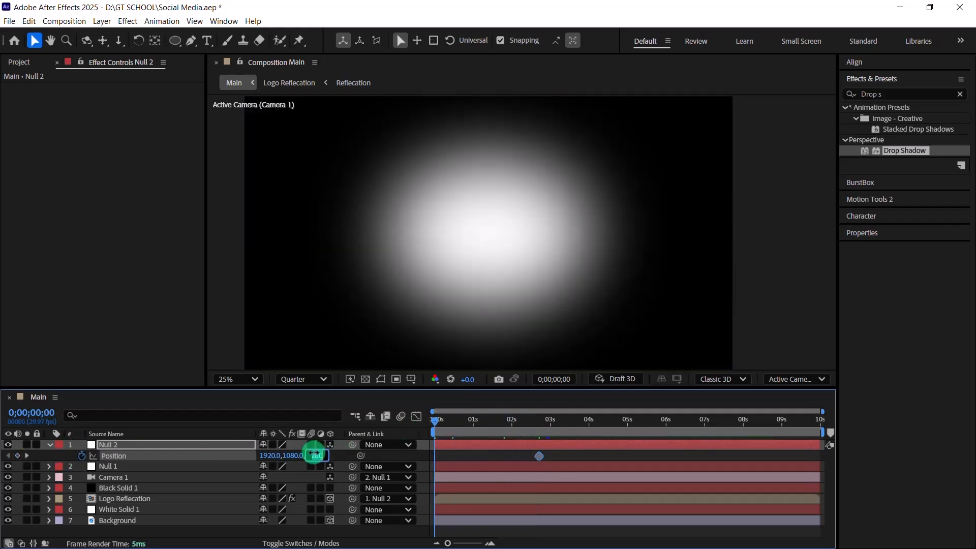
{"action": "type", "text": "0"}
{"action": "key", "text": "Return"}
{"action": "left_click", "coordinate": [50, 444]}
Toggle White Solid 1's visibility off and on to check its effect on the opening frame
{"action": "left_click", "coordinate": [117, 510]}
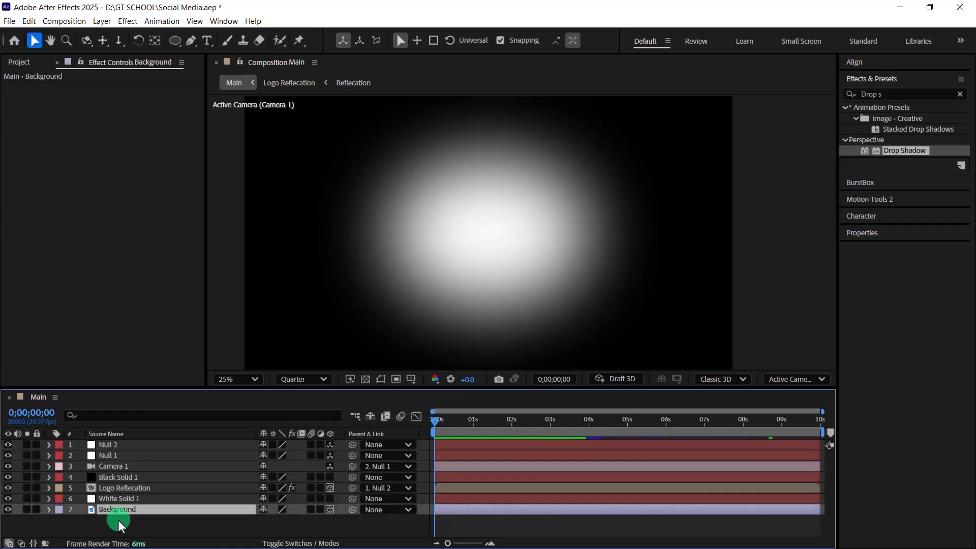
{"action": "left_click", "coordinate": [118, 520]}
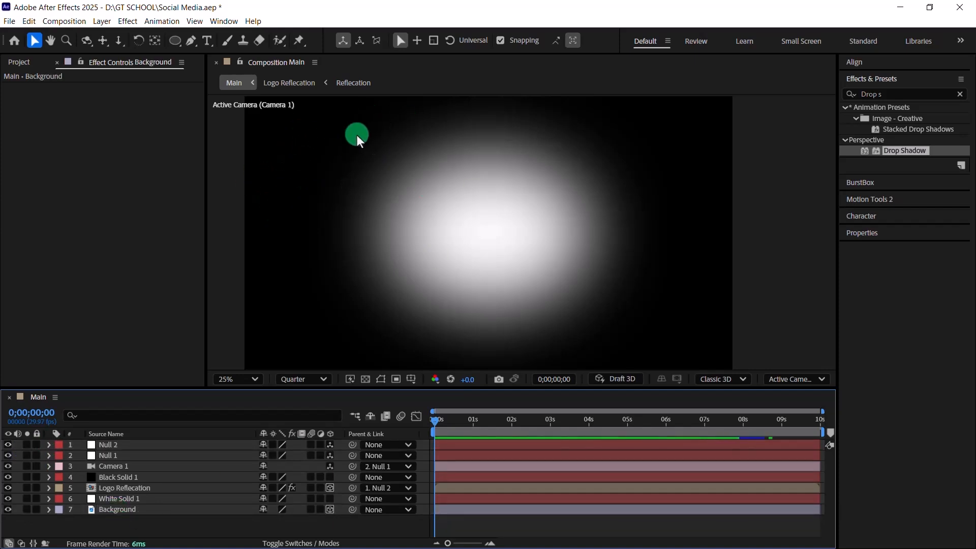
{"action": "left_click", "coordinate": [135, 498]}
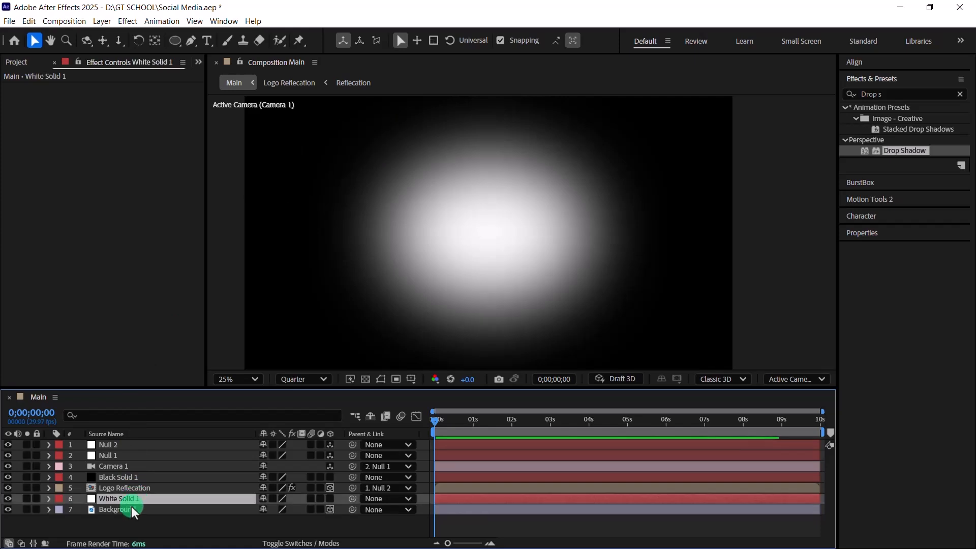
{"action": "left_click", "coordinate": [9, 498]}
{"action": "left_click", "coordinate": [8, 498]}
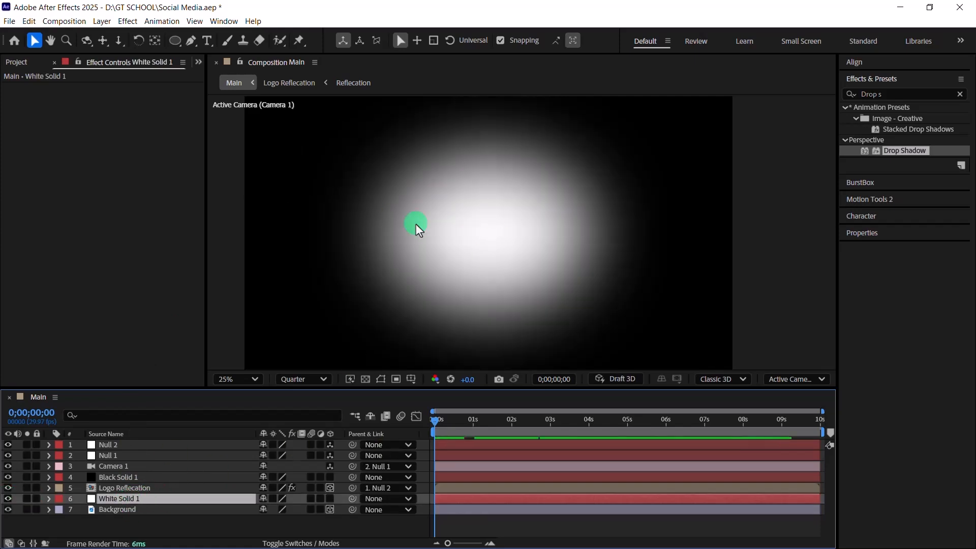
Create a new 3840 × 2160 px solid named White Solid 2 with its colour brightness set to 97%
{"action": "right_click", "coordinate": [205, 517]}
{"action": "mouse_move", "coordinate": [234, 384]}
{"action": "left_click", "coordinate": [379, 410]}
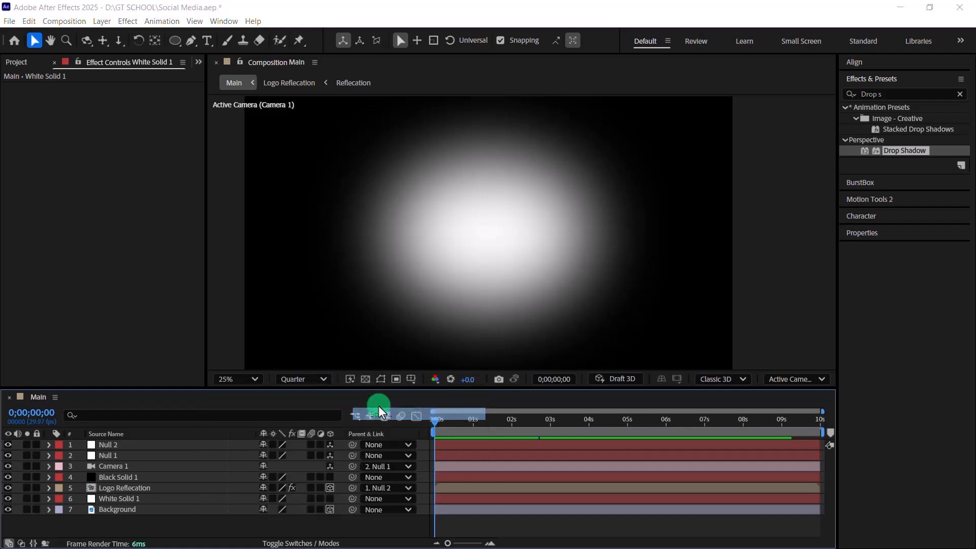
{"action": "left_click", "coordinate": [267, 371]}
{"action": "left_click_drag", "start_coordinate": [228, 344], "coordinate": [102, 274]}
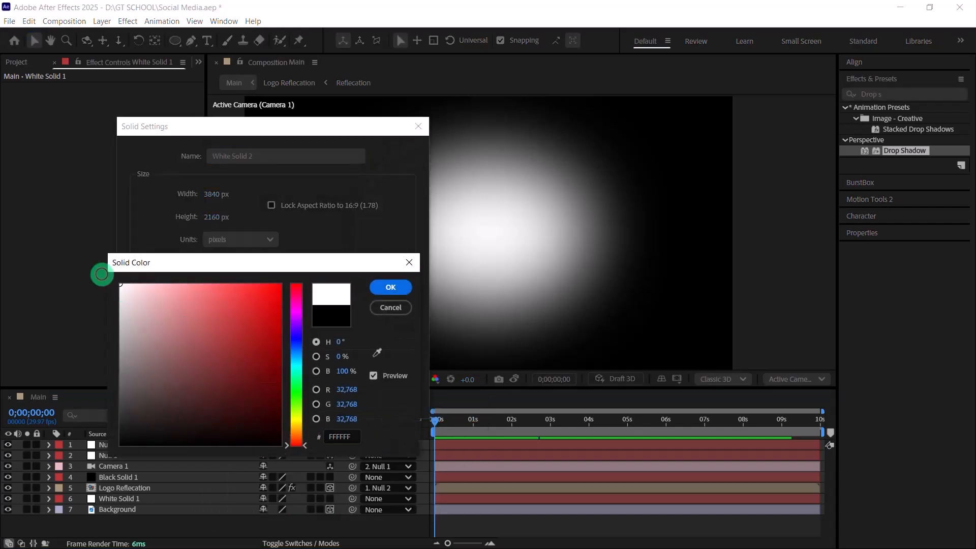
{"action": "left_click", "coordinate": [347, 370]}
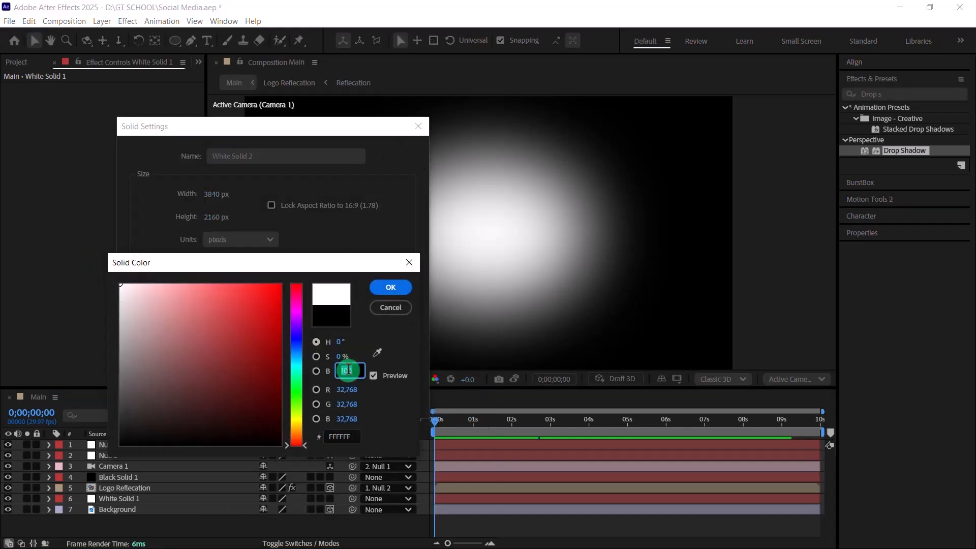
{"action": "type", "text": "97"}
{"action": "key", "text": "Return"}
{"action": "left_click", "coordinate": [358, 398]}
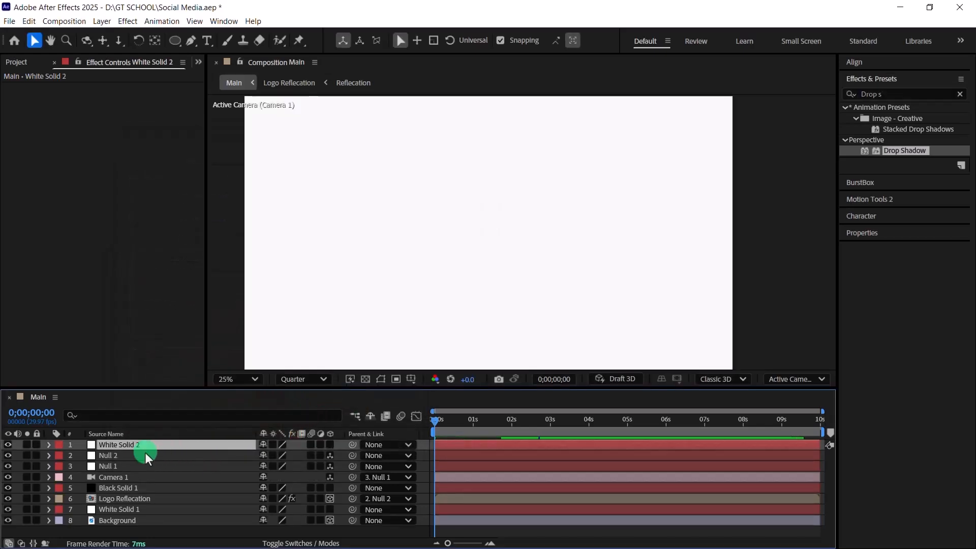
Move White Solid 2 below the Background layer and preview the animation from the start
{"action": "left_click_drag", "start_coordinate": [145, 452], "coordinate": [152, 528]}
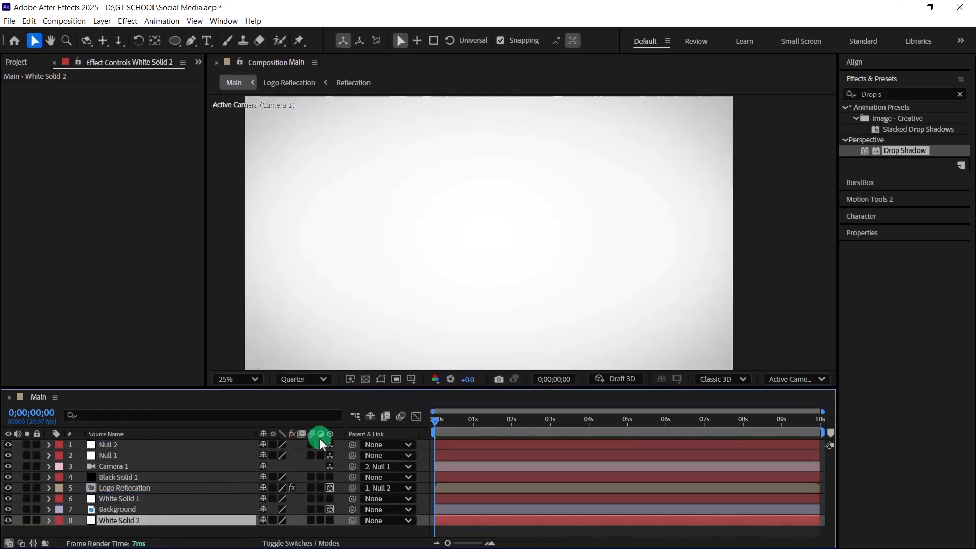
{"action": "left_click", "coordinate": [452, 427]}
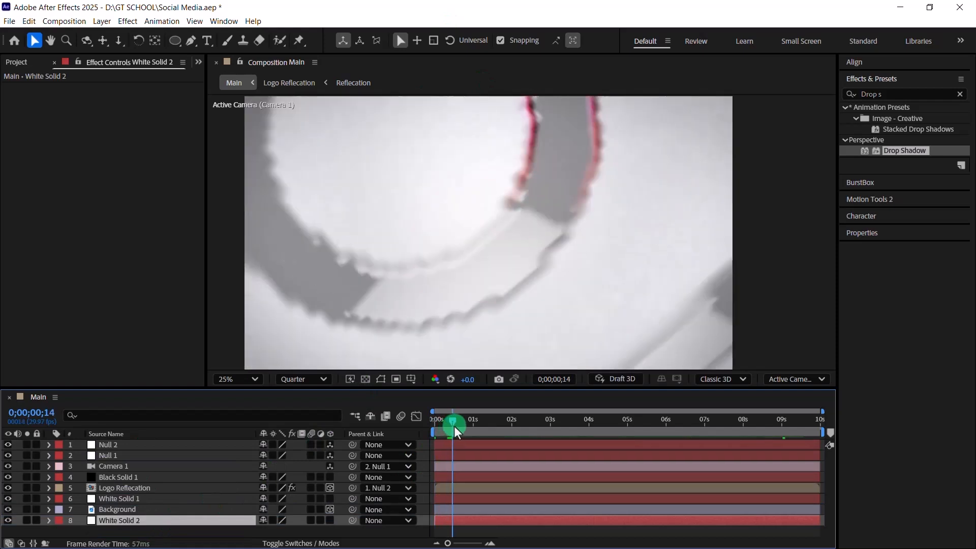
{"action": "left_click_drag", "start_coordinate": [454, 425], "coordinate": [373, 419]}
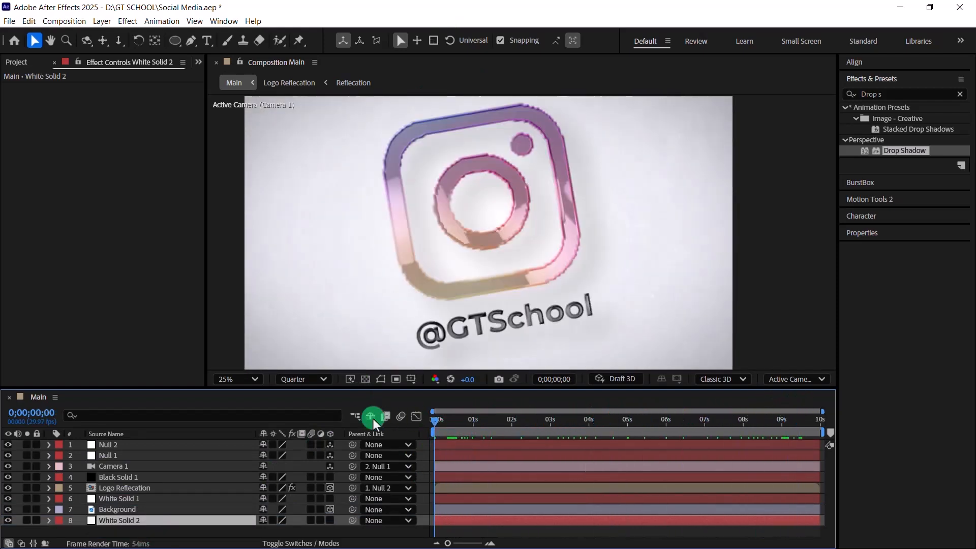
{"action": "key", "text": "space"}
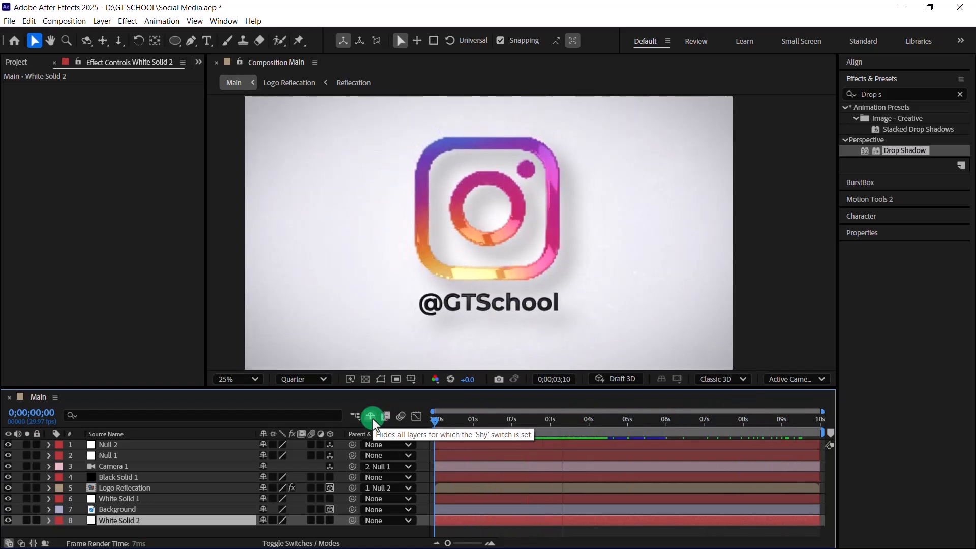
Reduce the incoming ease on Null 1's last Position keyframe in the speed graph and preview the animation from the start
{"action": "left_click", "coordinate": [120, 462]}
{"action": "left_click", "coordinate": [127, 457]}
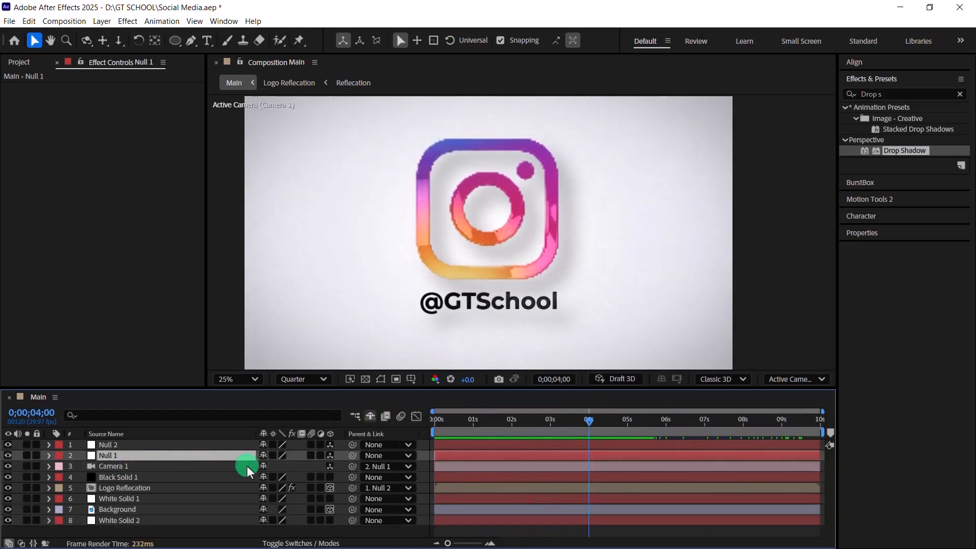
{"action": "key", "text": "u"}
{"action": "left_click_drag", "start_coordinate": [570, 465], "coordinate": [420, 470]}
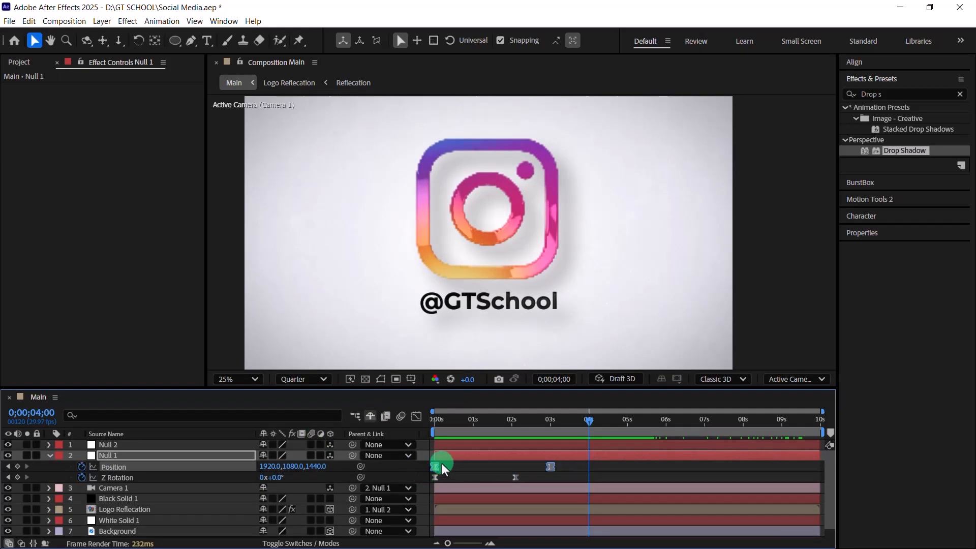
{"action": "left_click", "coordinate": [416, 416]}
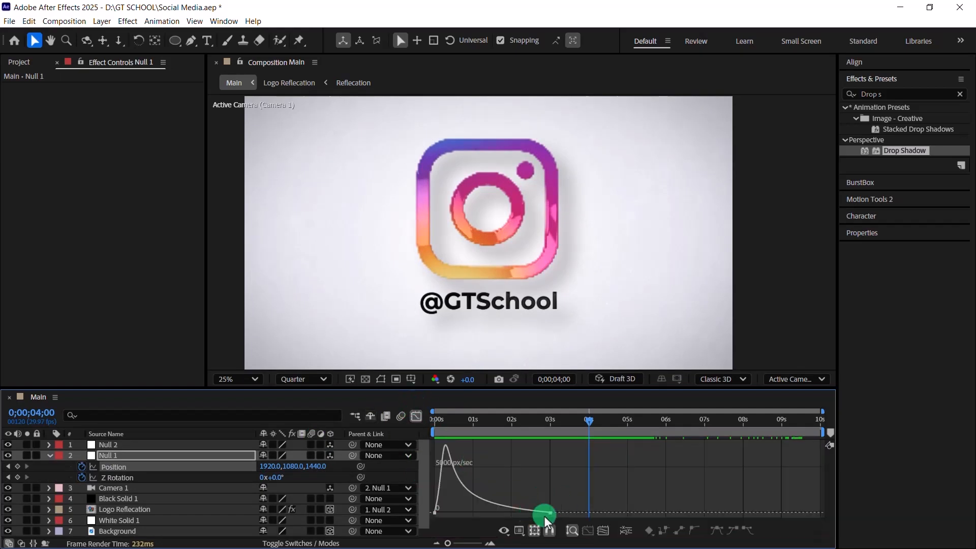
{"action": "left_click_drag", "start_coordinate": [544, 516], "coordinate": [503, 514]}
{"action": "left_click_drag", "start_coordinate": [506, 422], "coordinate": [363, 448]}
{"action": "key", "text": "space"}
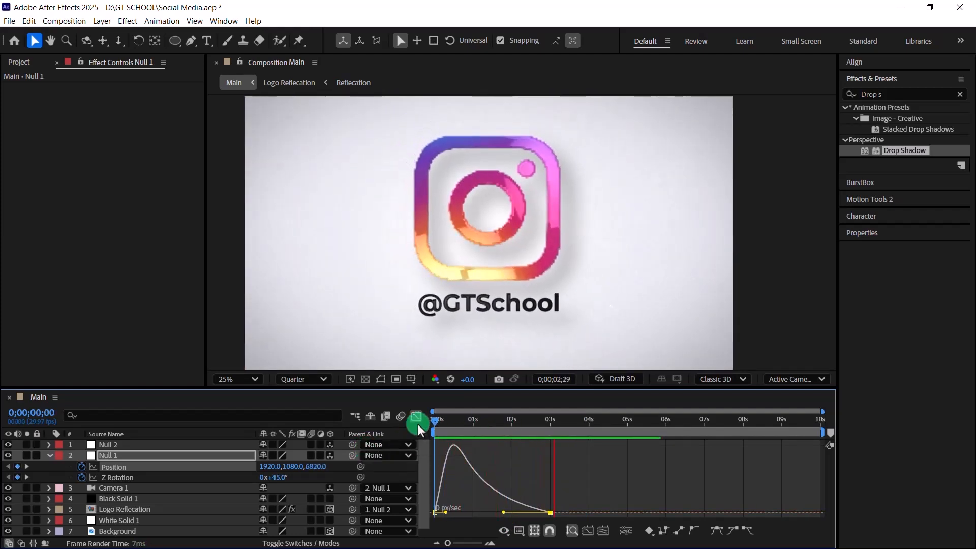
Increase the incoming influence of Null 1's last Position keyframe to about 98%, preview the motion, and collapse the layer
{"action": "key", "text": "space"}
{"action": "left_click_drag", "start_coordinate": [502, 512], "coordinate": [493, 512]}
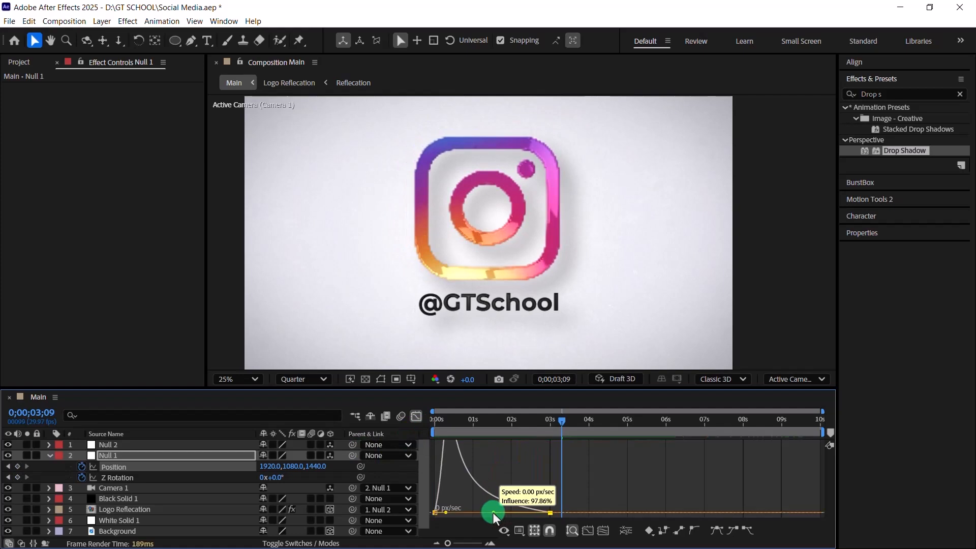
{"action": "key", "text": "space"}
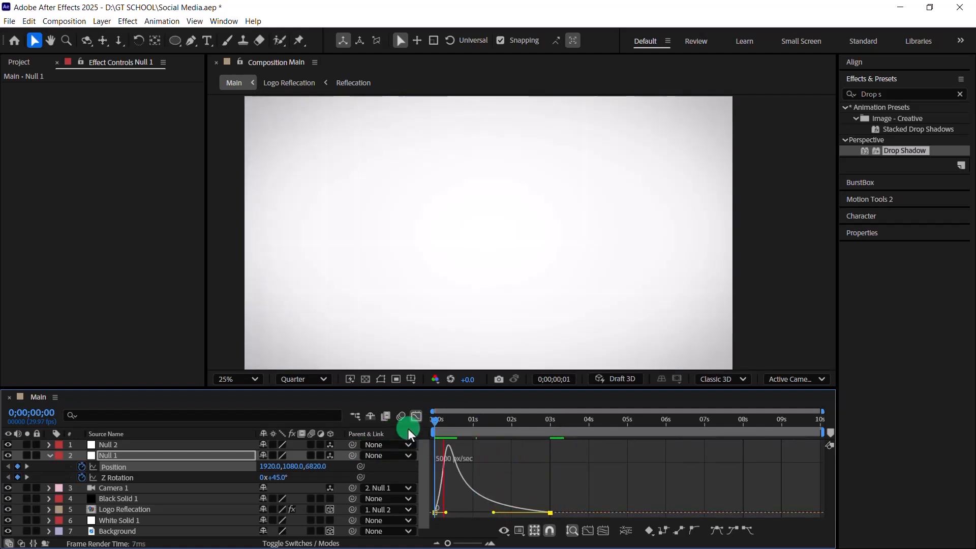
{"action": "left_click", "coordinate": [416, 415]}
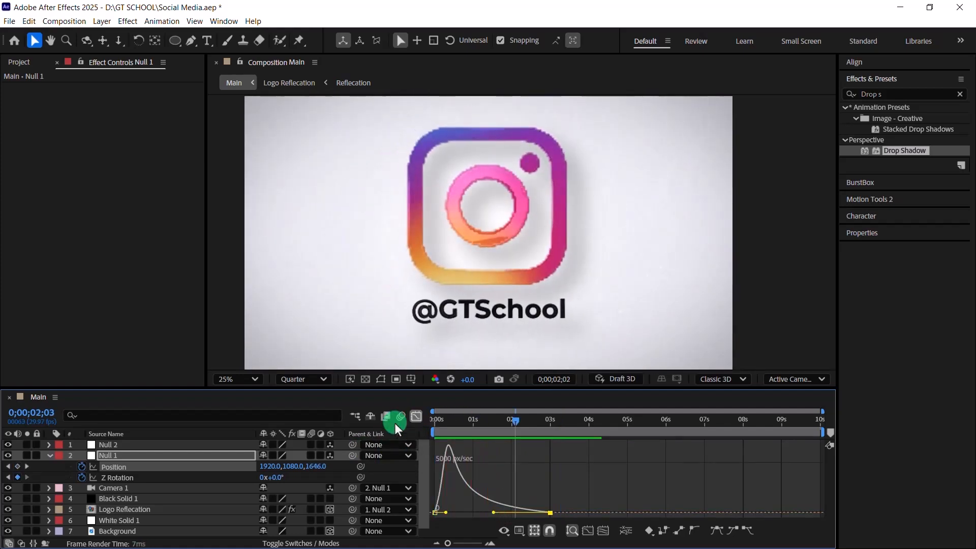
{"action": "left_click", "coordinate": [49, 456]}
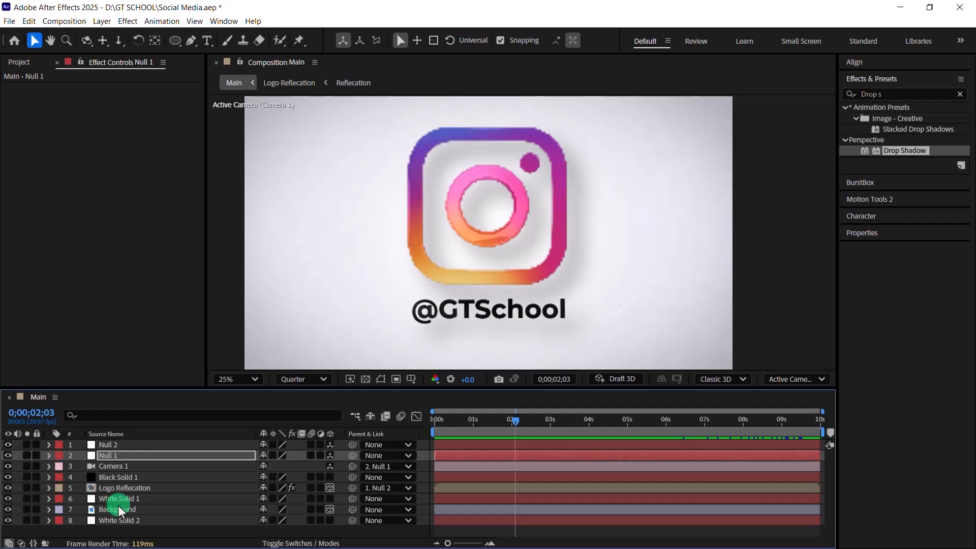
Create a new adjustment layer in the Main composition and name it DDF
{"action": "right_click", "coordinate": [125, 527]}
{"action": "mouse_move", "coordinate": [185, 398]}
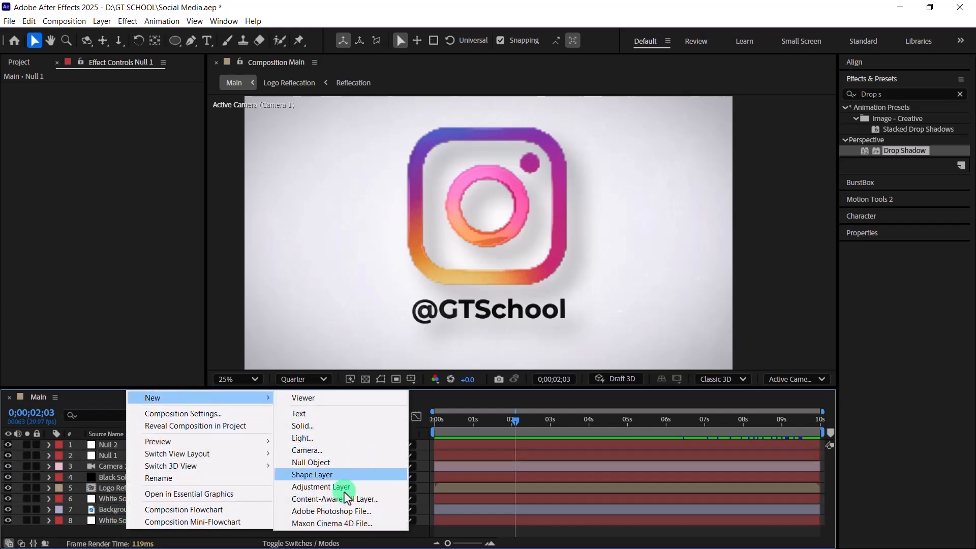
{"action": "left_click", "coordinate": [344, 488]}
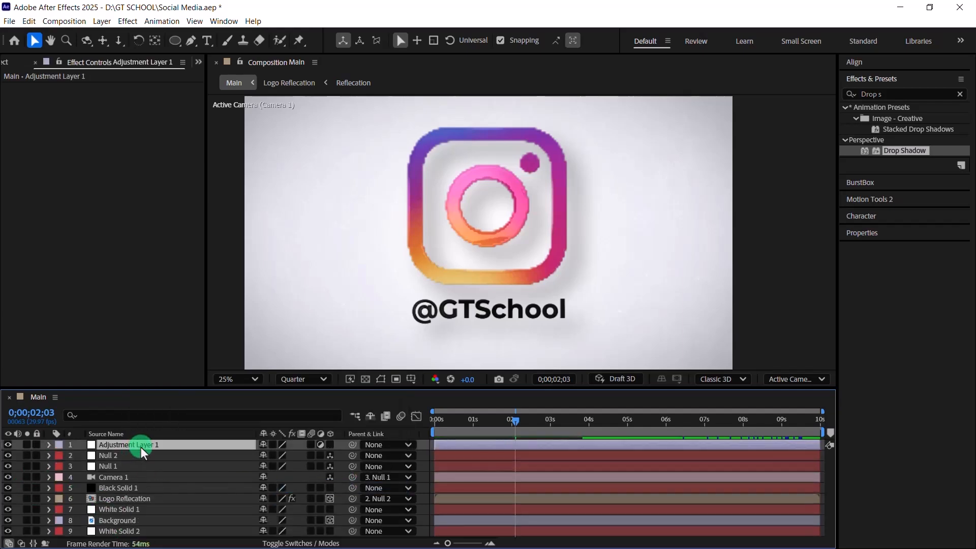
{"action": "key", "text": "ctrl+shift+y"}
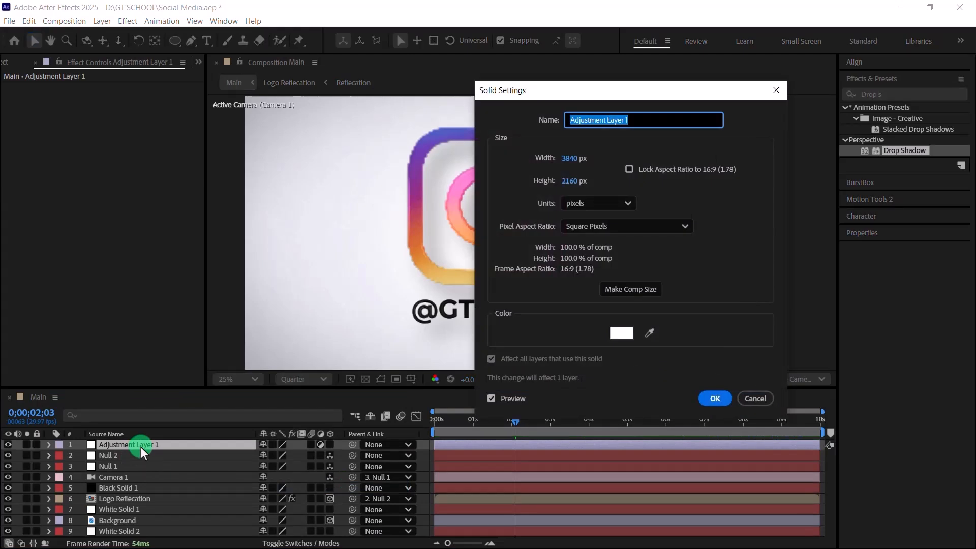
{"action": "type", "text": "DDF"}
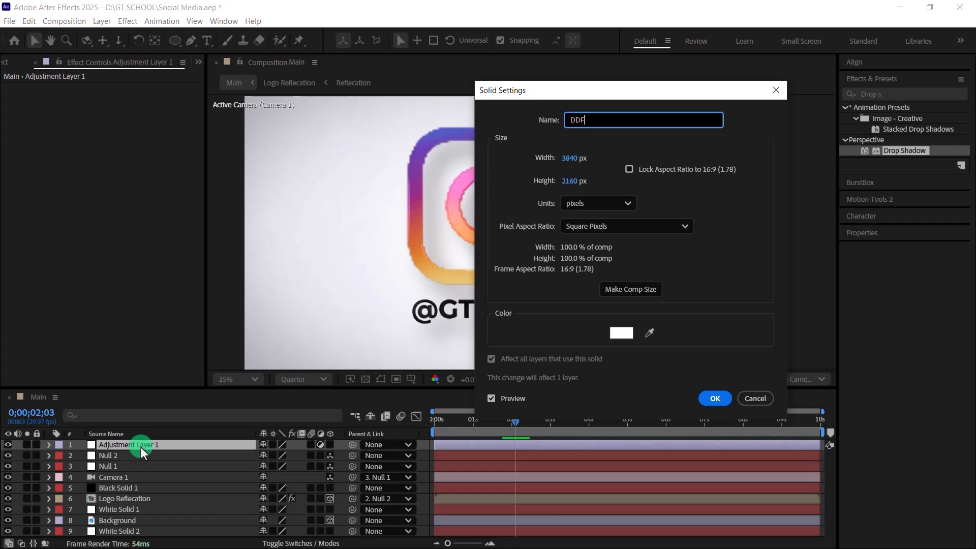
{"action": "key", "text": "Return"}
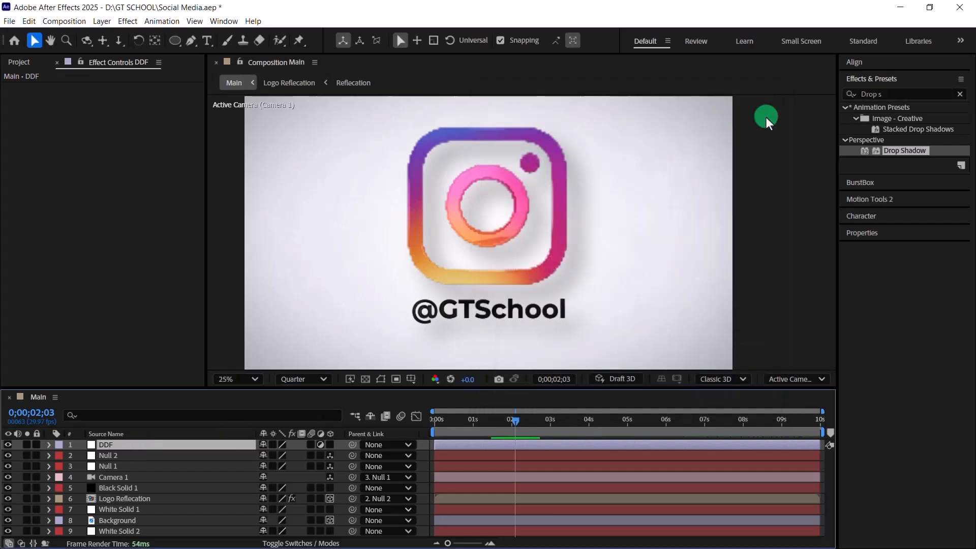
Find the Camera Lens Blur effect and apply it to the DDF adjustment layer
{"action": "left_click", "coordinate": [893, 94]}
{"action": "type", "text": "cA"}
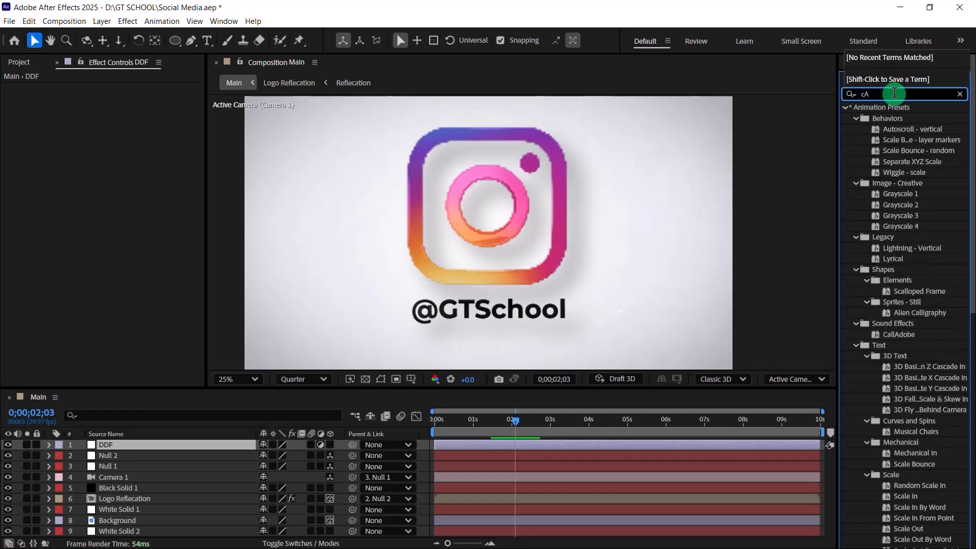
{"action": "key", "text": "BackSpace"}
{"action": "key", "text": "BackSpace"}
{"action": "type", "text": "Cam"}
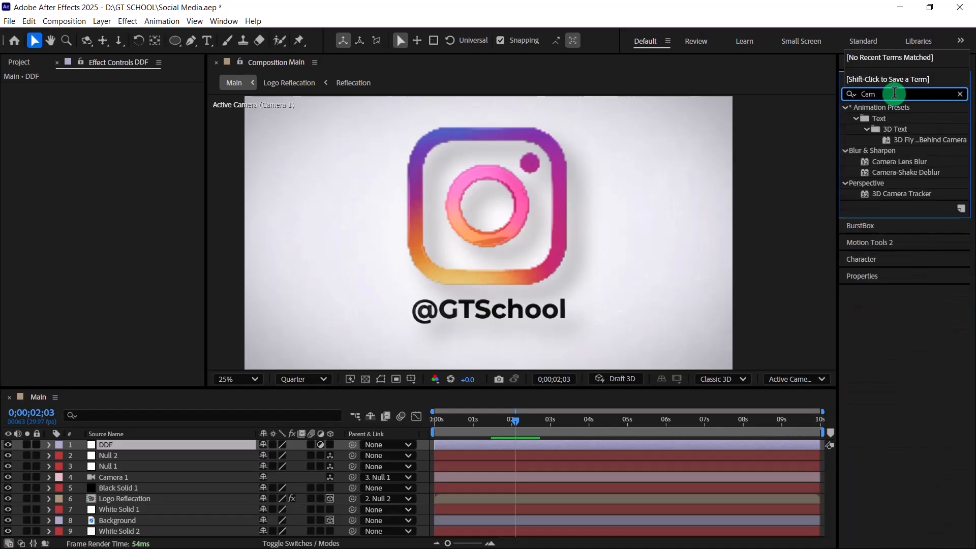
{"action": "key", "text": "BackSpace"}
{"action": "type", "text": "mer"}
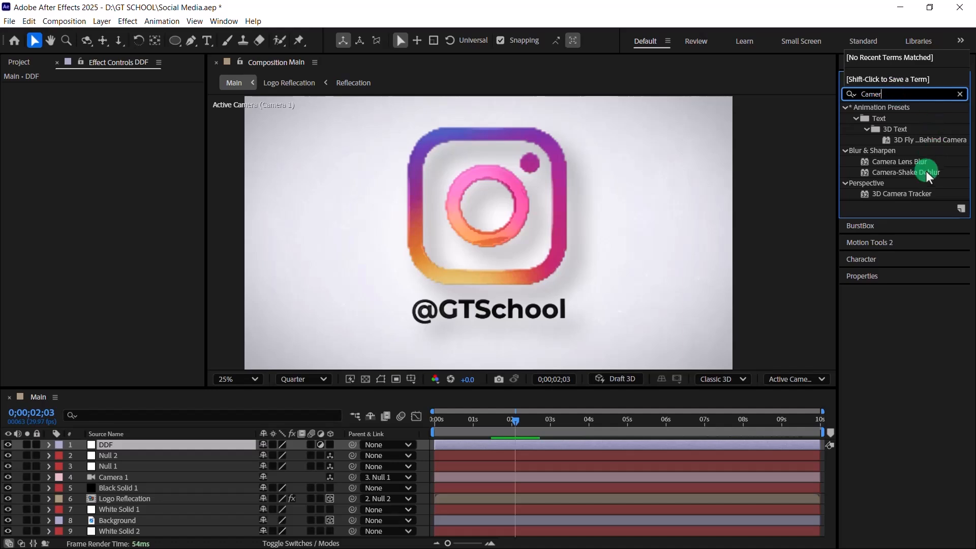
{"action": "left_click_drag", "start_coordinate": [926, 173], "coordinate": [176, 444]}
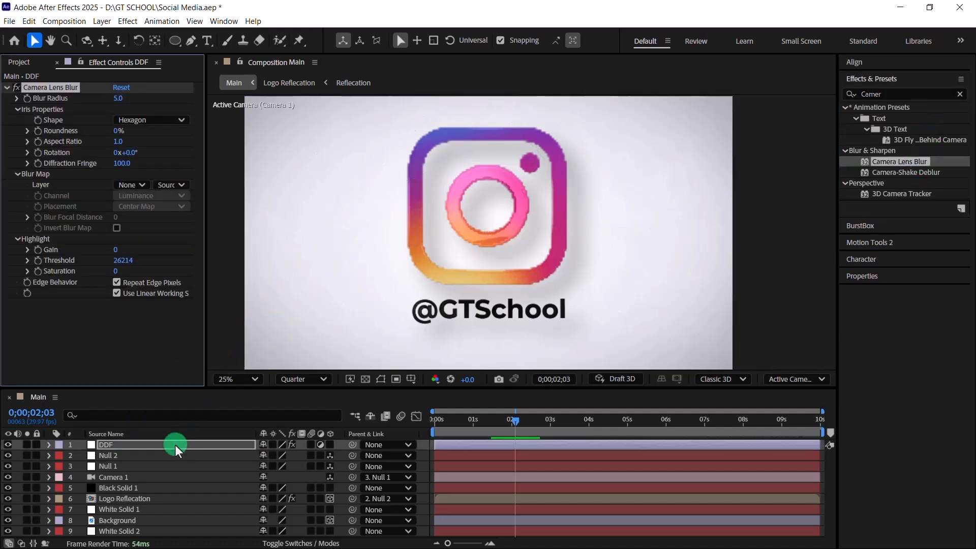
Set the Camera Lens Blur's Diffraction Fringe to 500 and switch the preview resolution to Full
{"action": "left_click", "coordinate": [122, 163]}
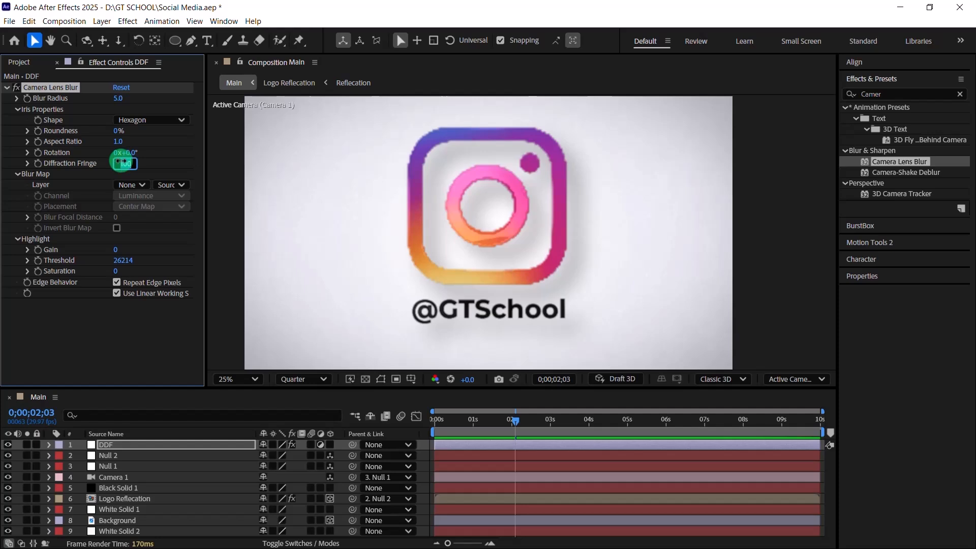
{"action": "type", "text": "5"}
{"action": "key", "text": "Return"}
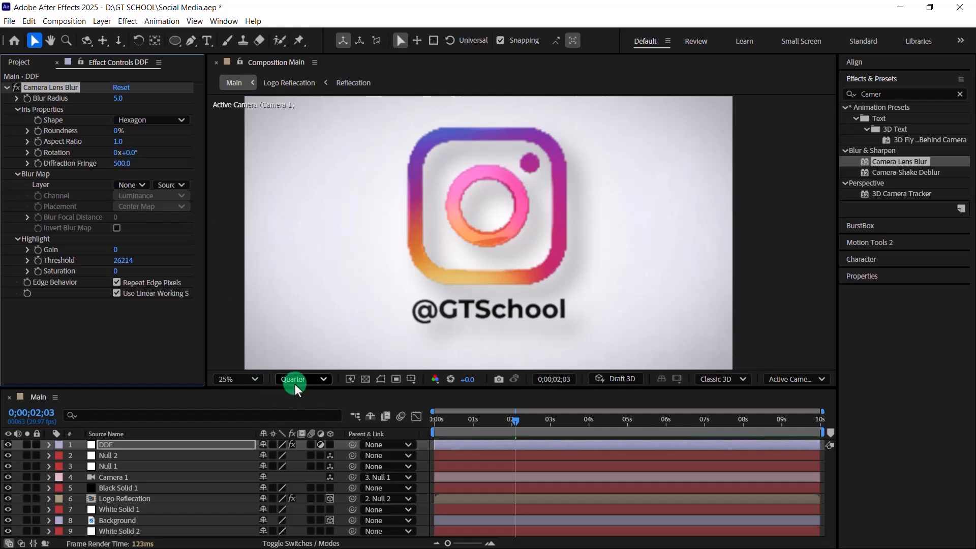
{"action": "left_click", "coordinate": [294, 384]}
{"action": "left_click", "coordinate": [311, 425]}
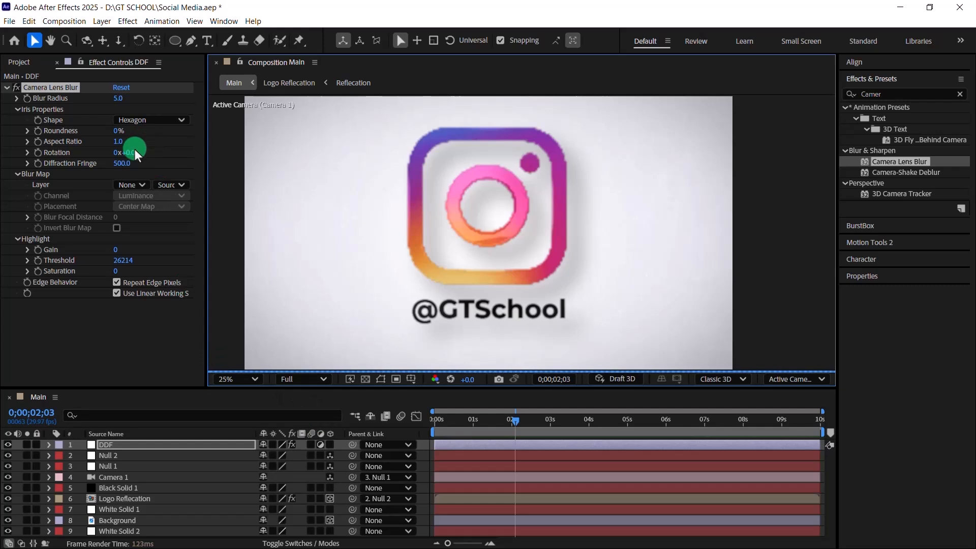
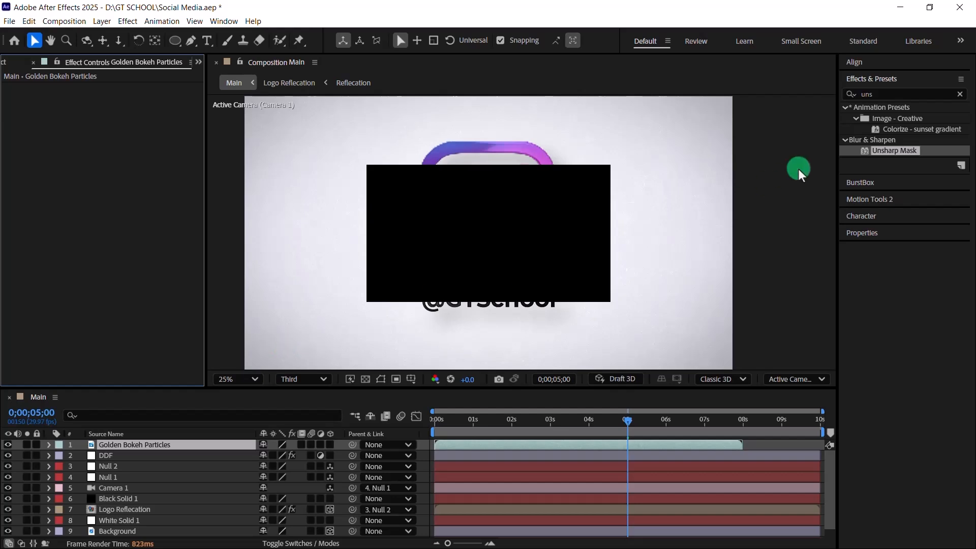
Apply the Tint effect to the Golden Bokeh Particles layer and map white to a bright cyan blue
{"action": "left_click", "coordinate": [901, 94]}
{"action": "type", "text": "tint"}
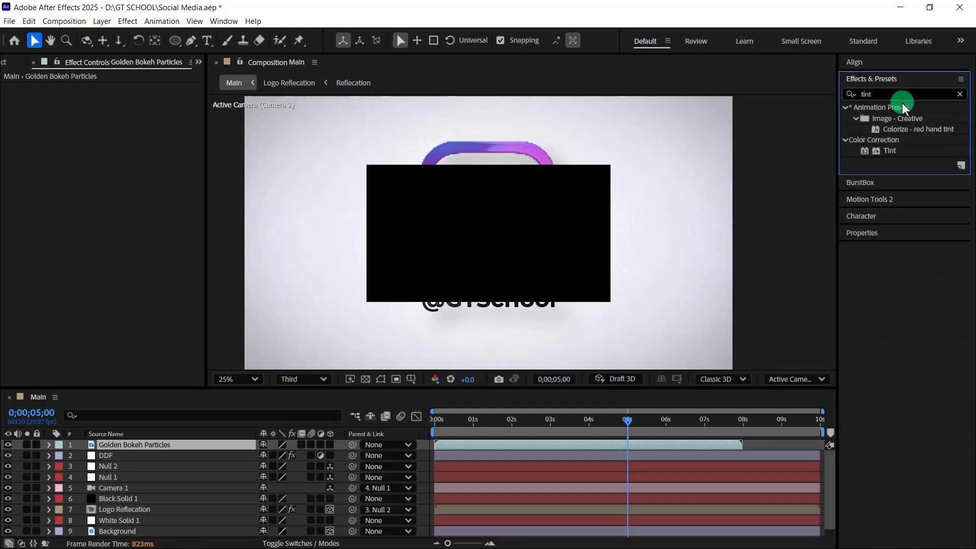
{"action": "left_click_drag", "start_coordinate": [911, 151], "coordinate": [598, 206]}
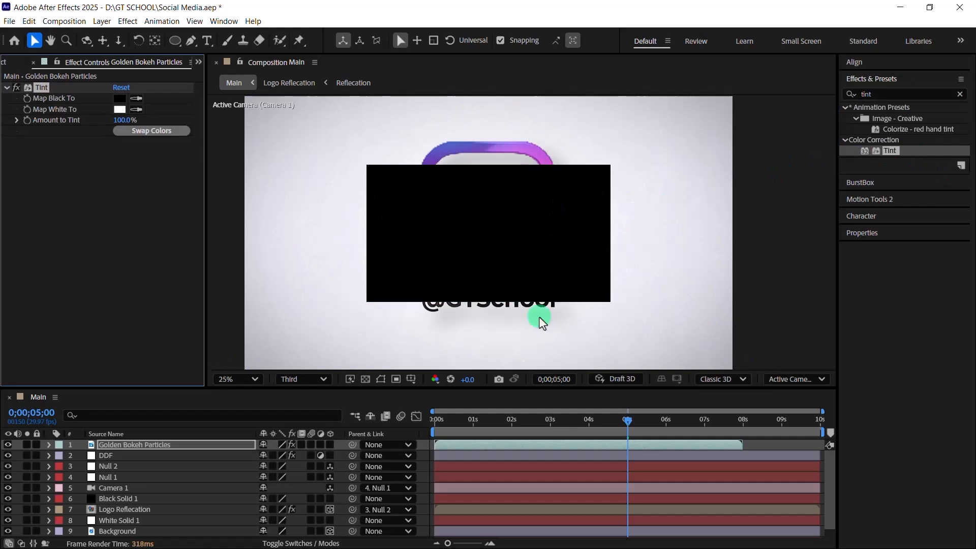
{"action": "left_click", "coordinate": [665, 430]}
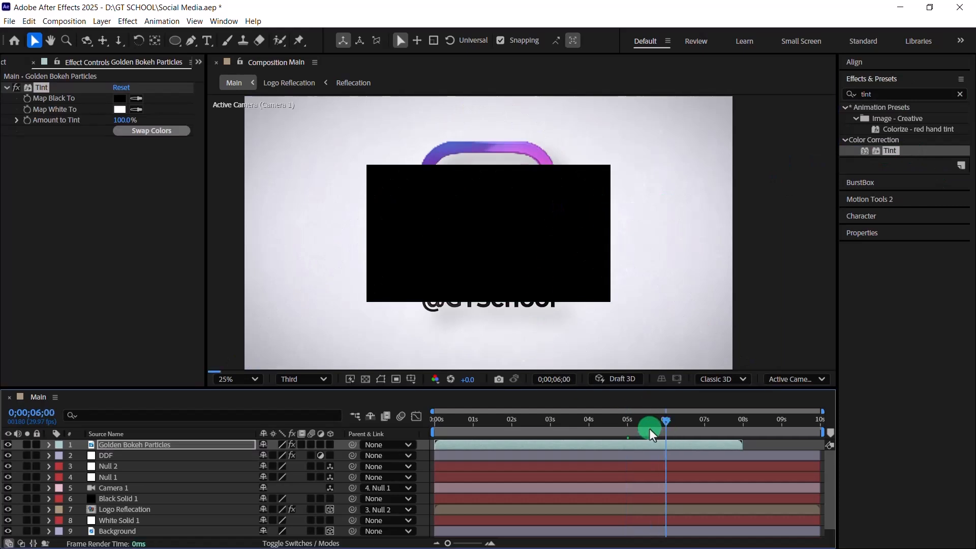
{"action": "left_click", "coordinate": [120, 109]}
{"action": "type", "text": "FF0000"}
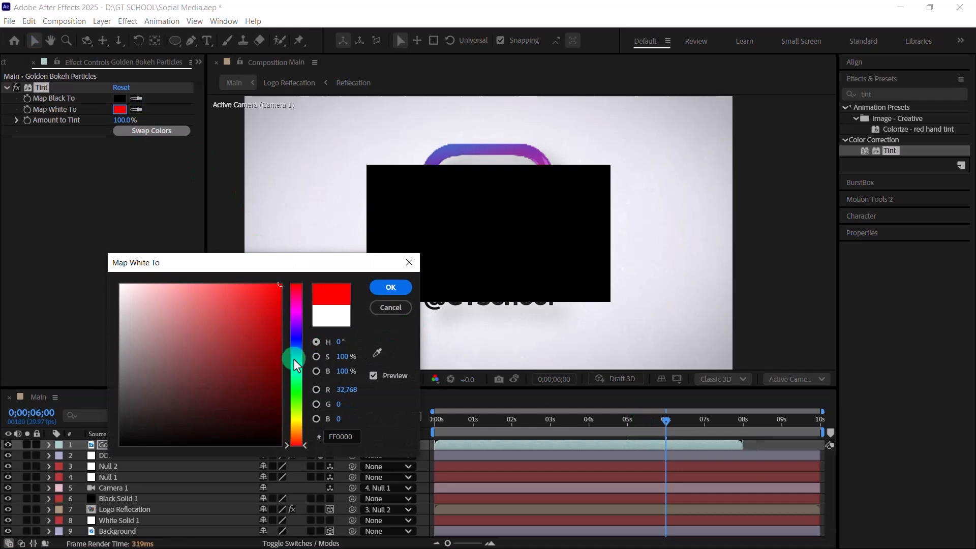
{"action": "left_click_drag", "start_coordinate": [294, 359], "coordinate": [297, 359]}
{"action": "left_click", "coordinate": [397, 297]}
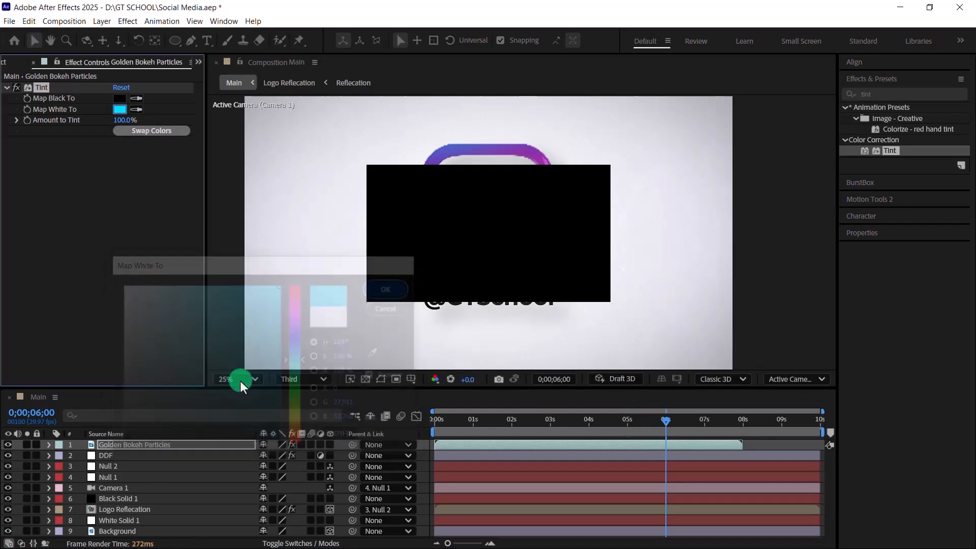
Set the Golden Bokeh Particles layer's Scale to 200%
{"action": "left_click", "coordinate": [182, 445]}
{"action": "key", "text": "s"}
{"action": "left_click", "coordinate": [302, 456]}
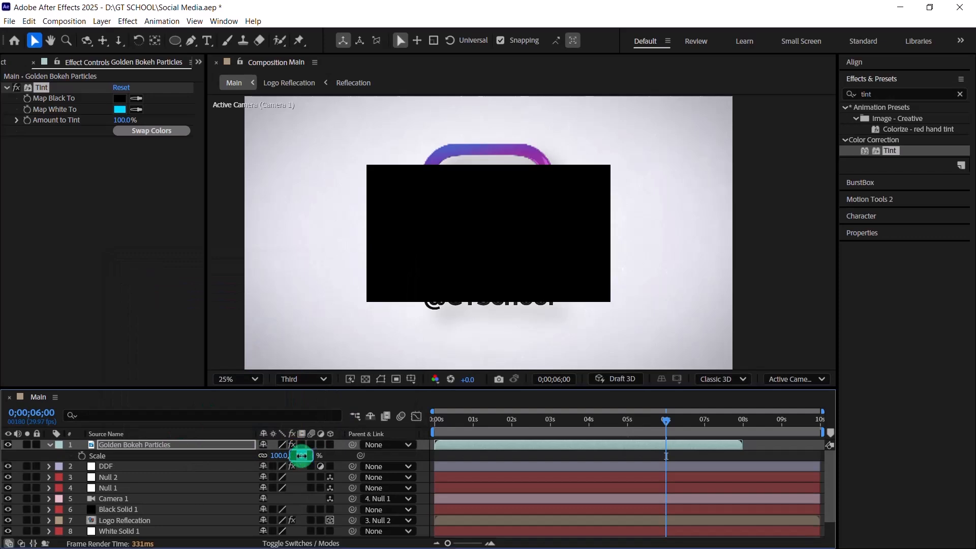
{"action": "key", "text": "Return"}
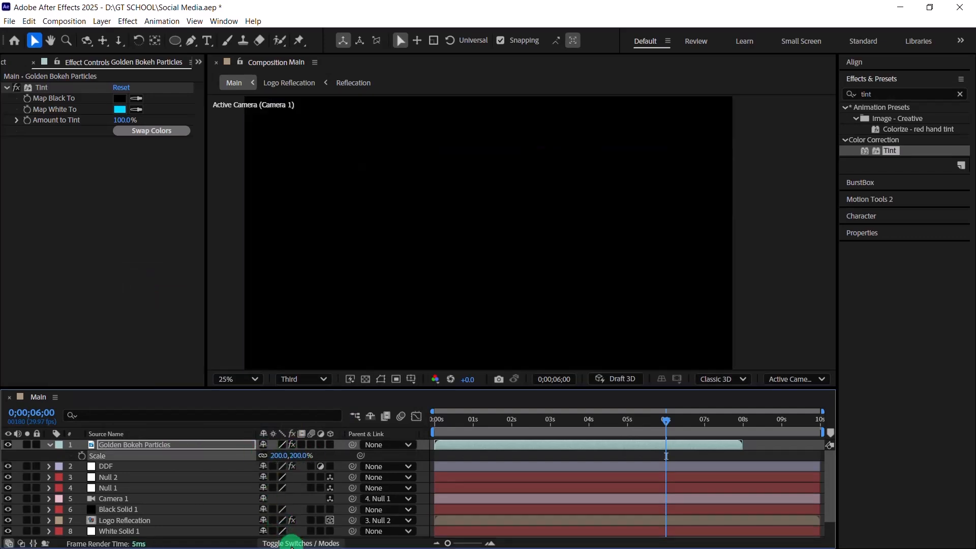
Set the Golden Bokeh Particles layer's blending mode to Add
{"action": "left_click", "coordinate": [289, 543]}
{"action": "left_click", "coordinate": [272, 445]}
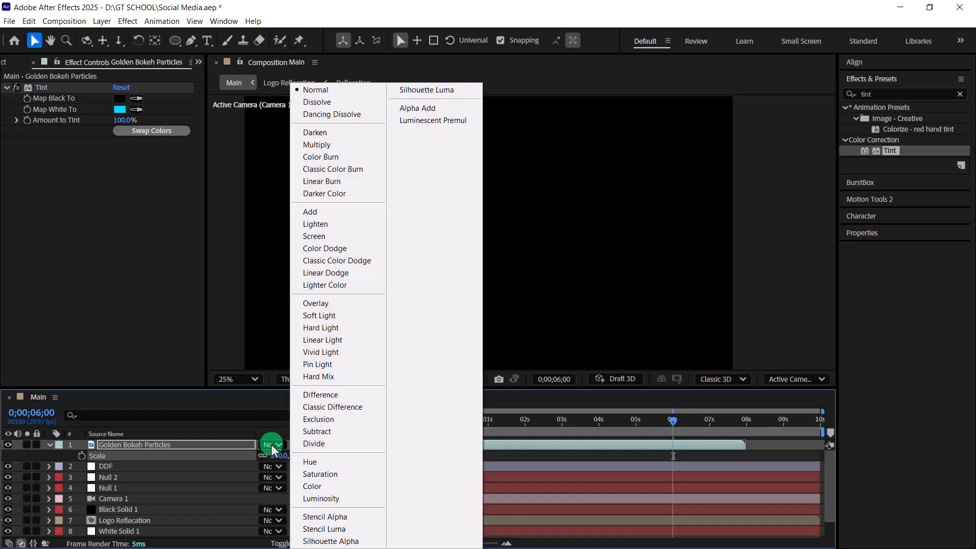
{"action": "left_click", "coordinate": [321, 212]}
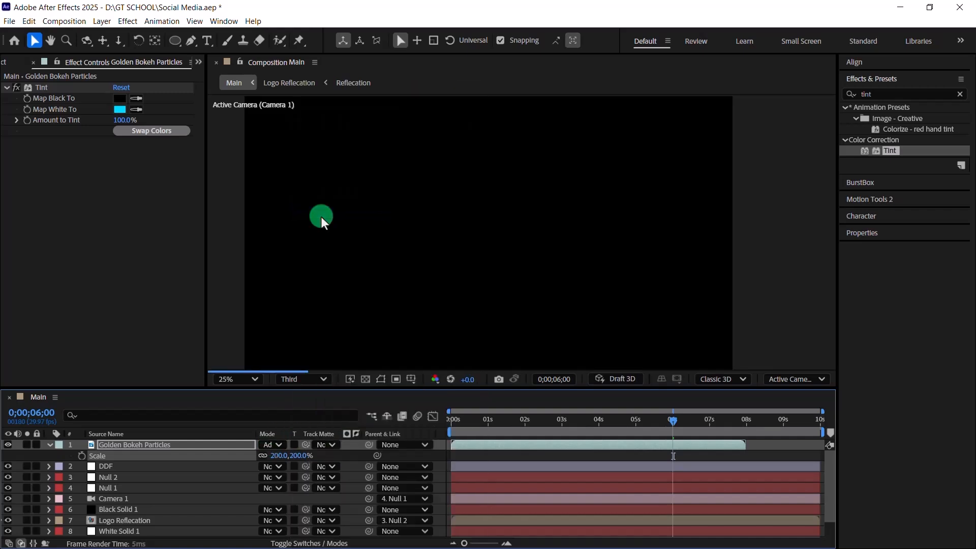
Check the particle overlay at several frames, ending at 0;00;01;28, and switch the preview resolution to Full
{"action": "left_click", "coordinate": [531, 421]}
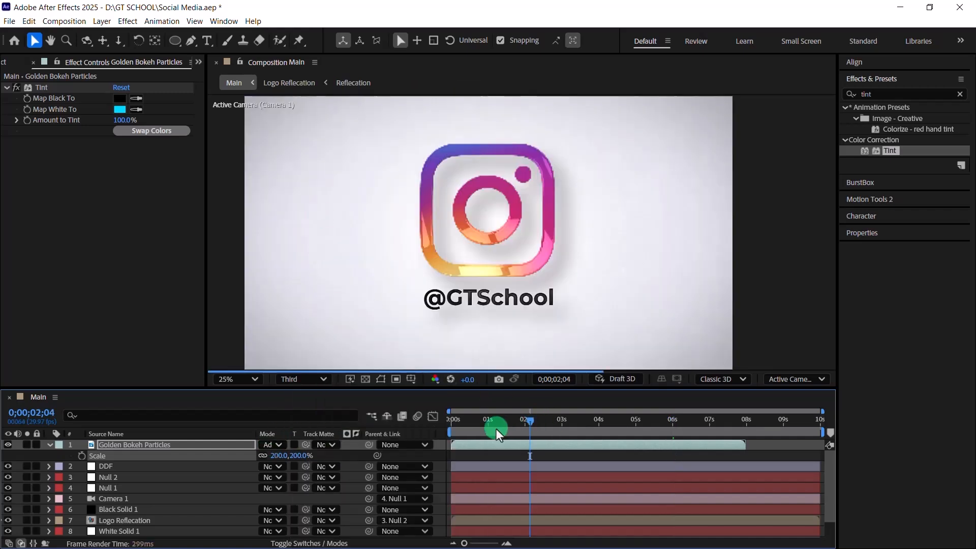
{"action": "left_click", "coordinate": [474, 429]}
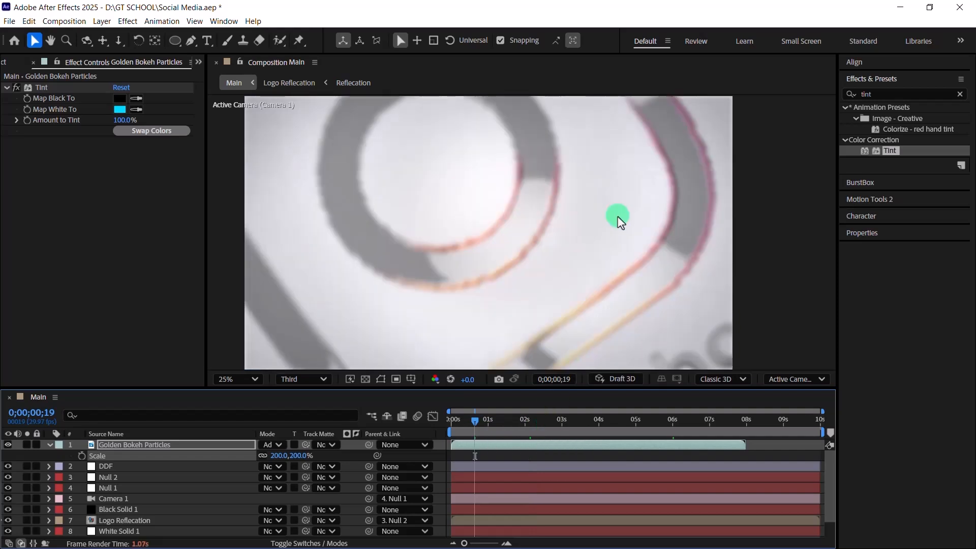
{"action": "left_click", "coordinate": [555, 421]}
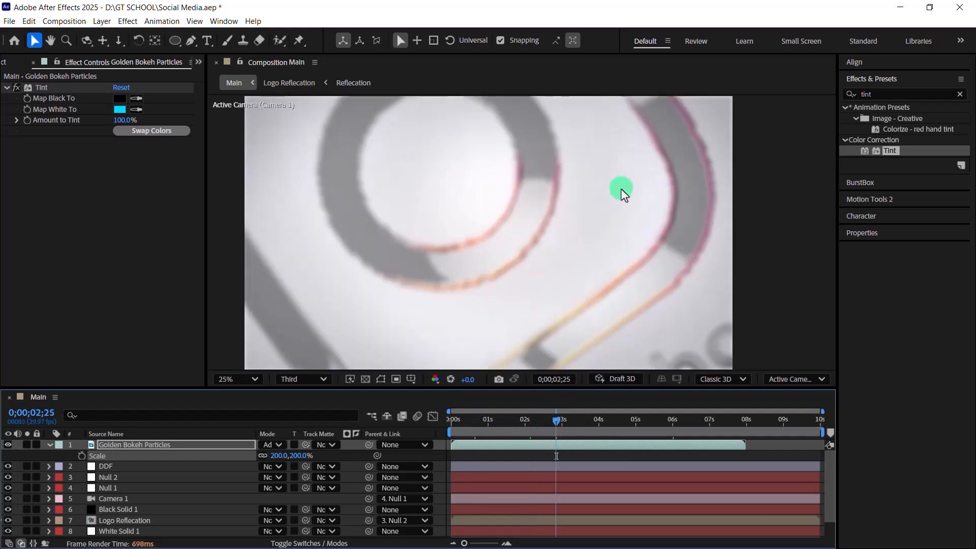
{"action": "left_click", "coordinate": [523, 425]}
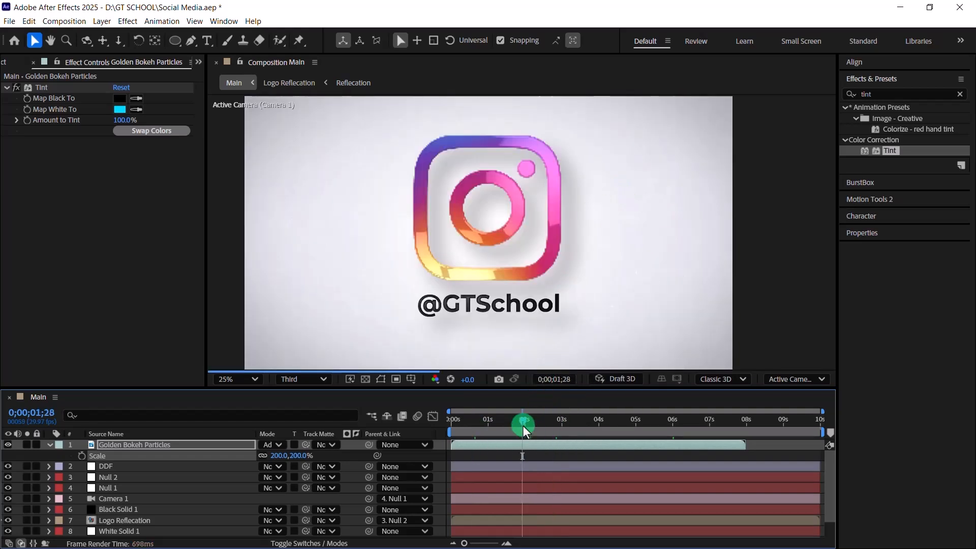
{"action": "left_click", "coordinate": [309, 378]}
{"action": "left_click", "coordinate": [313, 415]}
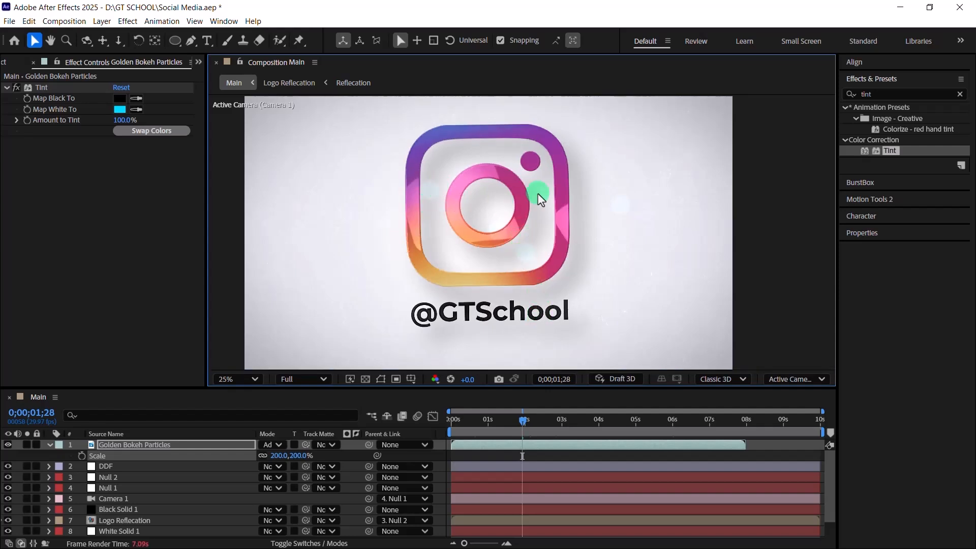
End the Main work area at 0;00;07;28 and set the preview resolution to Half
{"action": "left_click", "coordinate": [743, 421]}
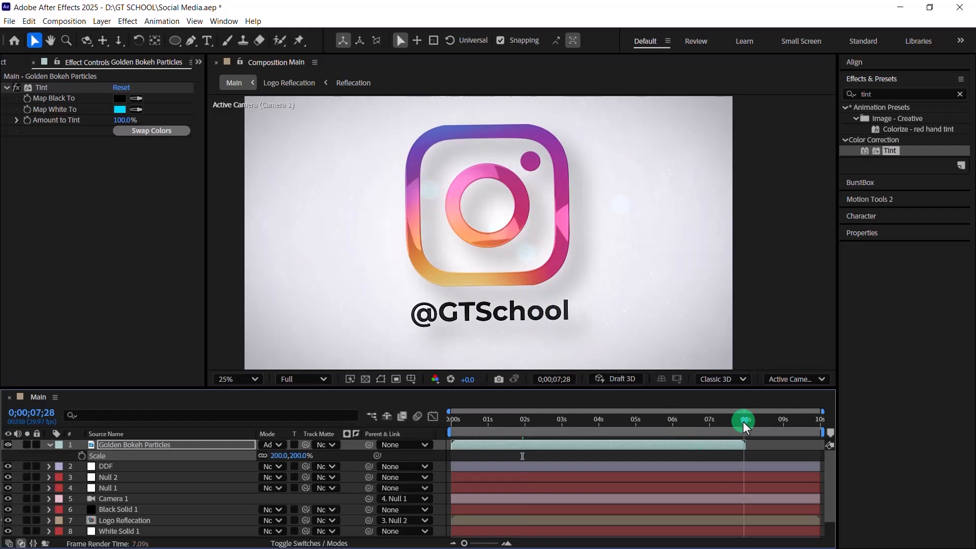
{"action": "key", "text": "n"}
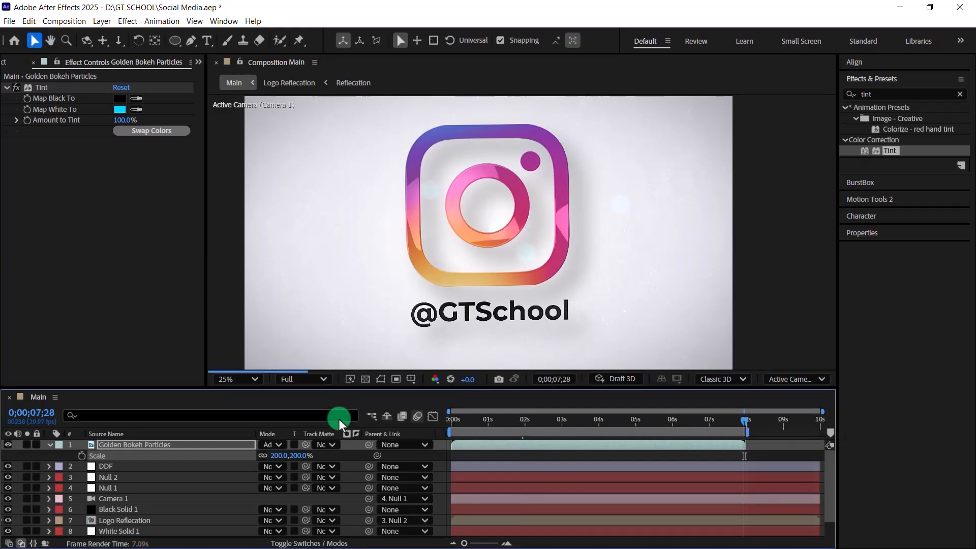
{"action": "left_click", "coordinate": [481, 422]}
{"action": "left_click", "coordinate": [303, 380]}
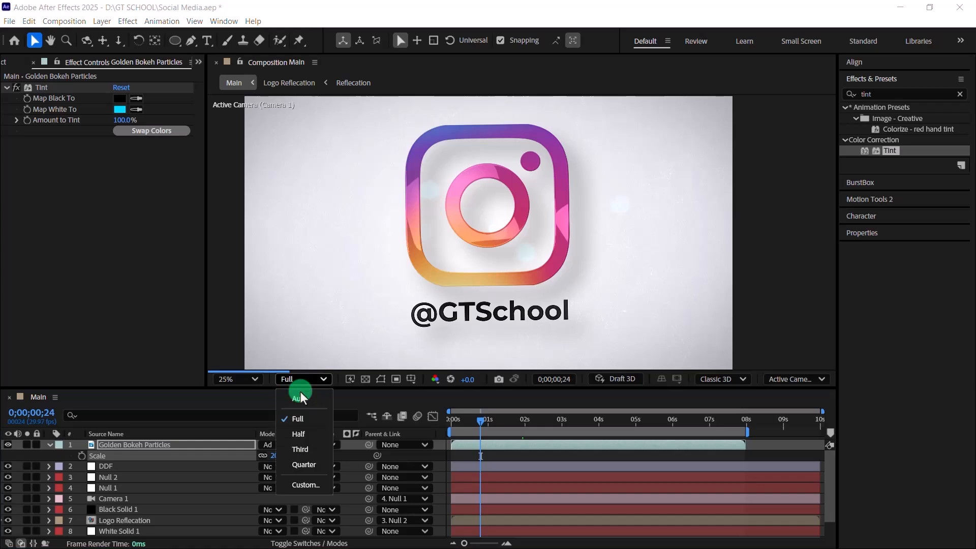
{"action": "left_click", "coordinate": [303, 432]}
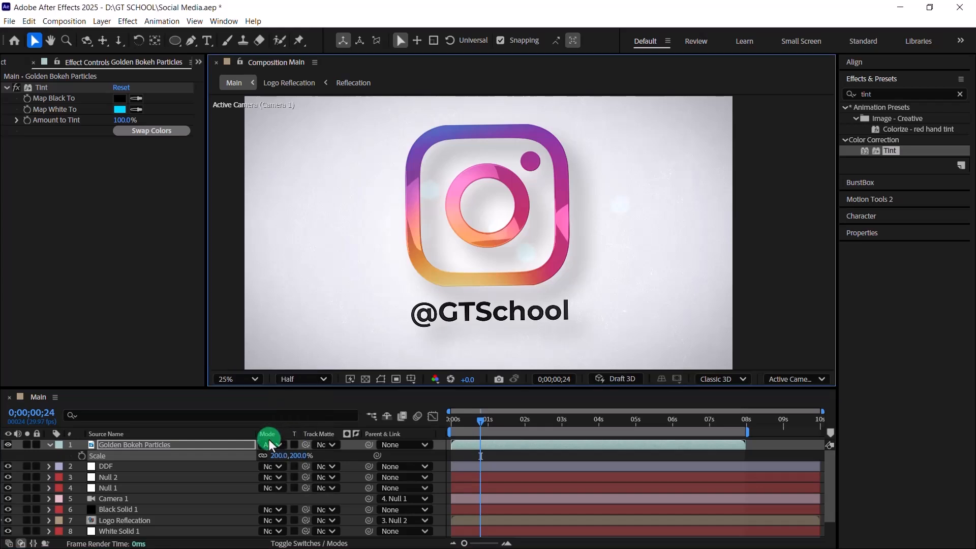
{"action": "left_click", "coordinate": [49, 445]}
Add the Side Flare footage as the top layer of Main and shift it earlier to end at about 8.7 seconds
{"action": "left_click", "coordinate": [3, 62]}
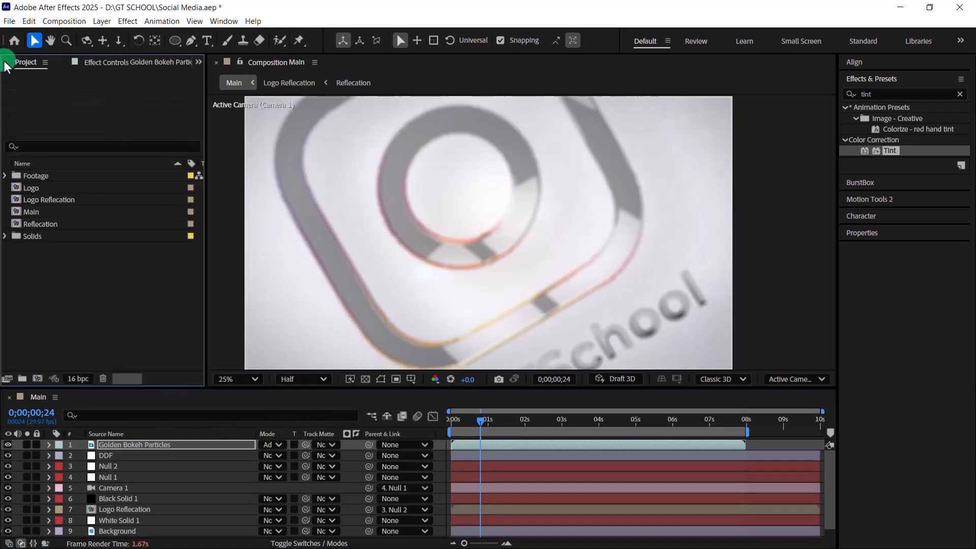
{"action": "left_click", "coordinate": [6, 176]}
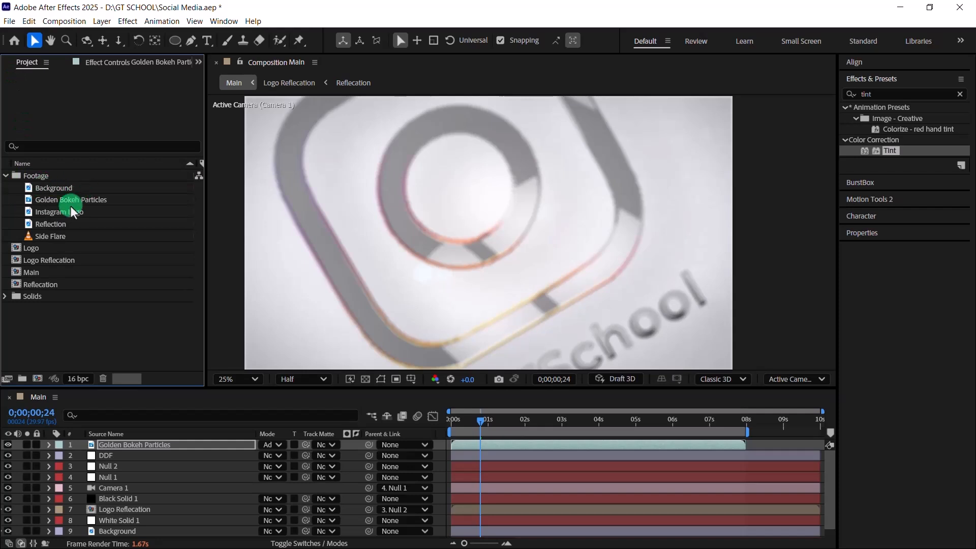
{"action": "left_click", "coordinate": [71, 236]}
{"action": "left_click_drag", "start_coordinate": [74, 248], "coordinate": [217, 452]}
{"action": "left_click_drag", "start_coordinate": [785, 446], "coordinate": [738, 449]}
Set the Side Flare layer's Scale to 200%
{"action": "key", "text": "s"}
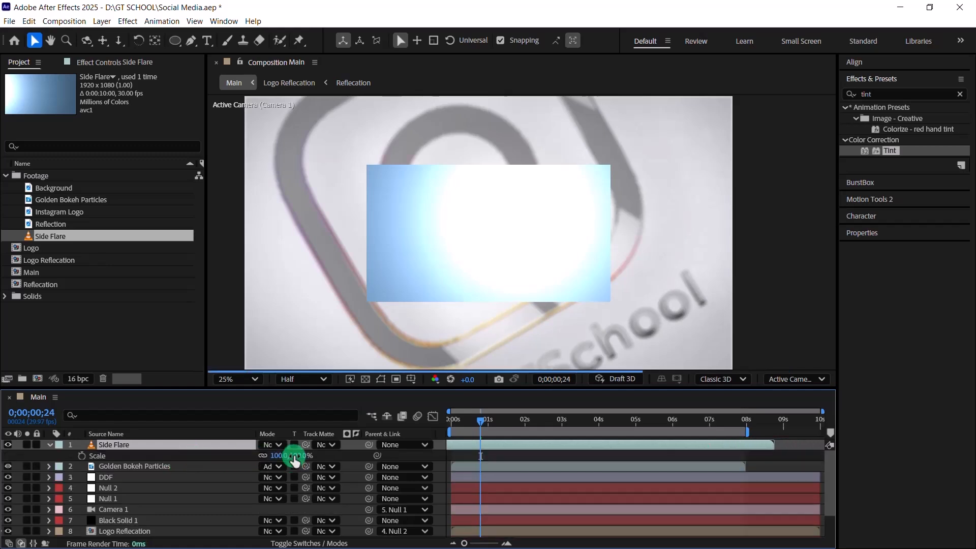
{"action": "left_click", "coordinate": [295, 455]}
{"action": "type", "text": "200"}
{"action": "key", "text": "Return"}
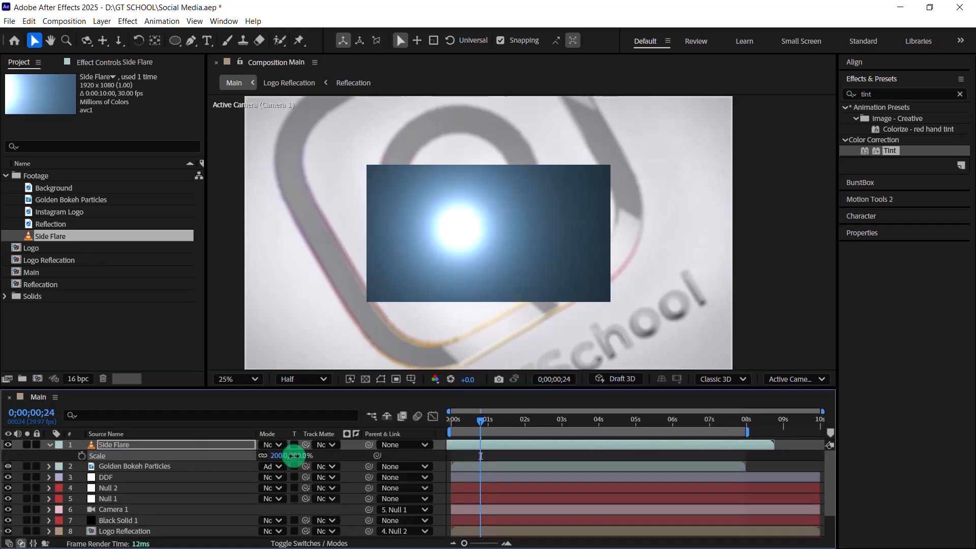
Set the Side Flare layer's blending mode to Add
{"action": "left_click", "coordinate": [270, 444]}
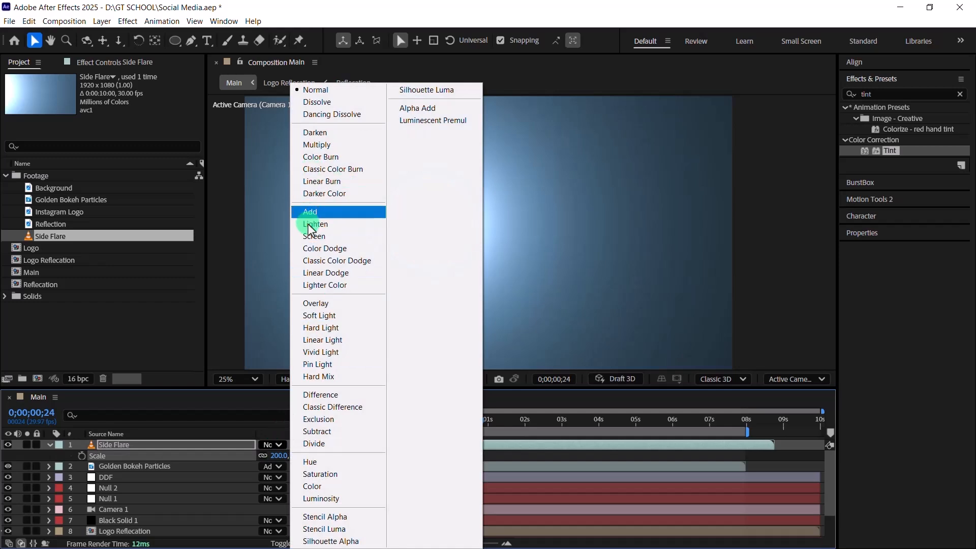
{"action": "left_click", "coordinate": [319, 212]}
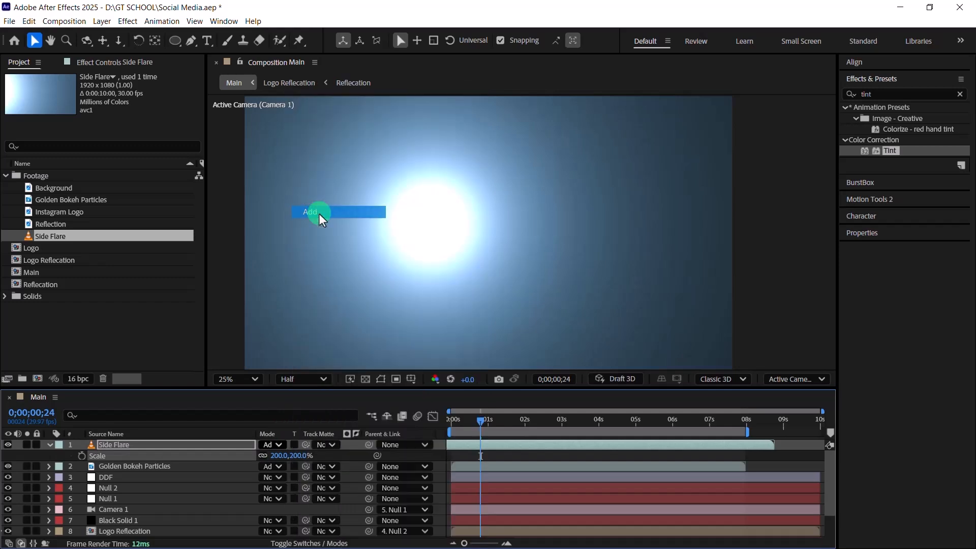
{"action": "left_click", "coordinate": [48, 446]}
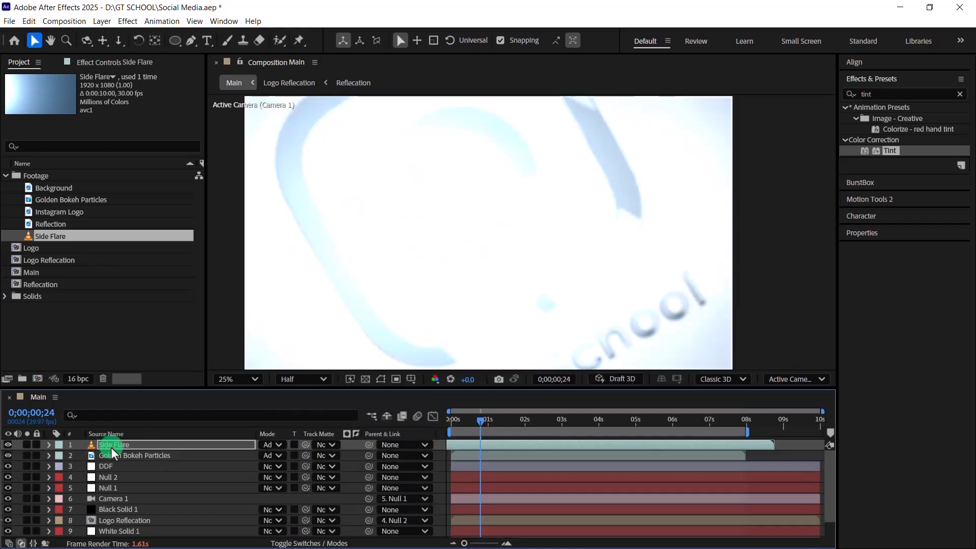
Start Opacity keyframing on the Side Flare layer at 0;00;01;26 with a value of 5%
{"action": "left_click", "coordinate": [113, 63]}
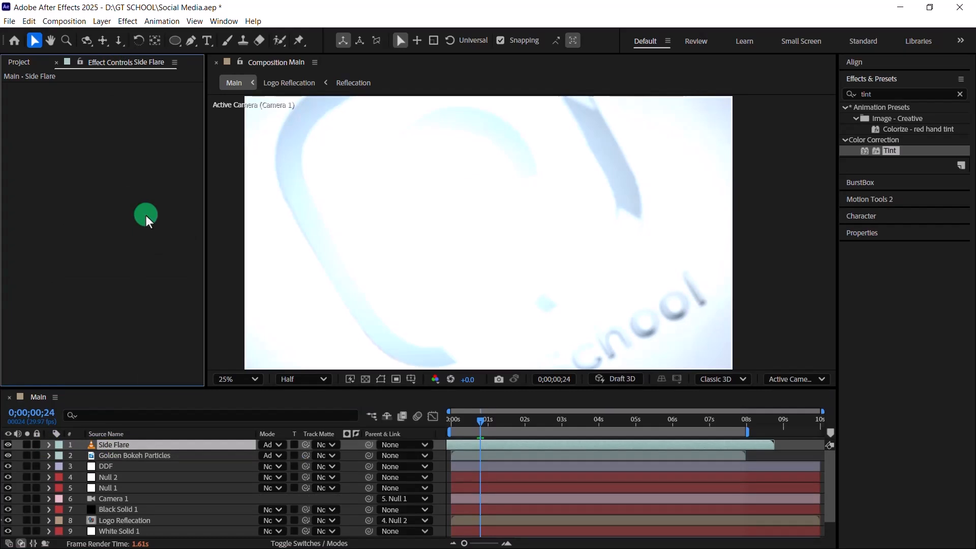
{"action": "key", "text": "t"}
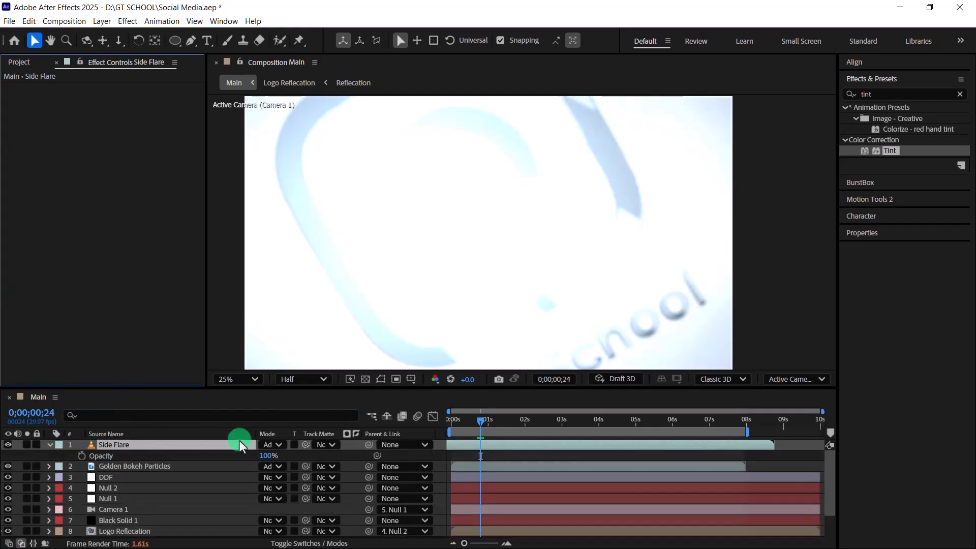
{"action": "left_click", "coordinate": [510, 424]}
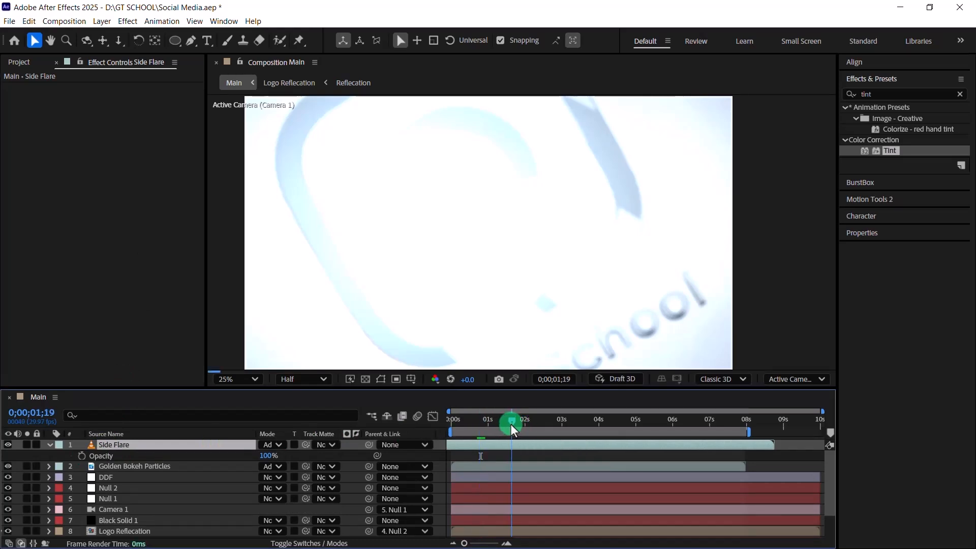
{"action": "left_click_drag", "start_coordinate": [510, 424], "coordinate": [518, 420]}
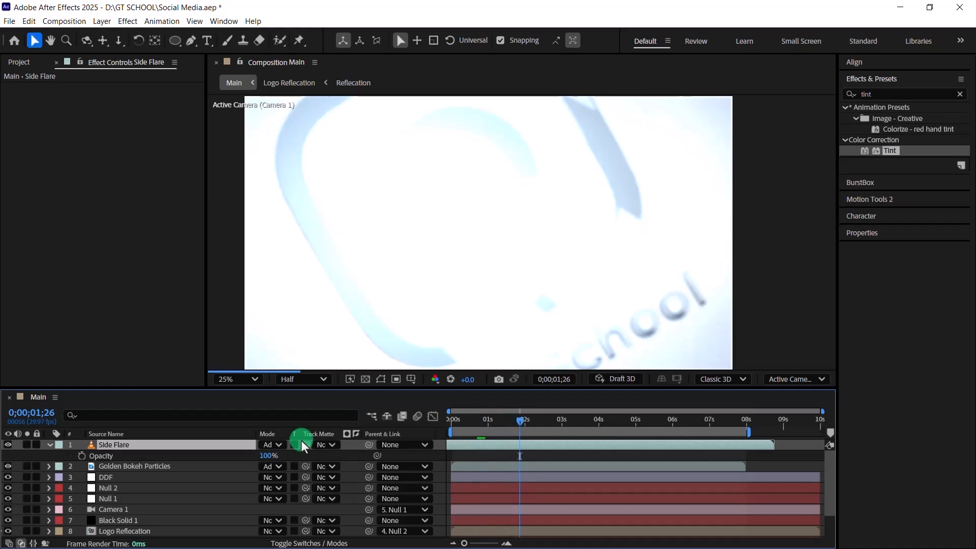
{"action": "left_click", "coordinate": [82, 455]}
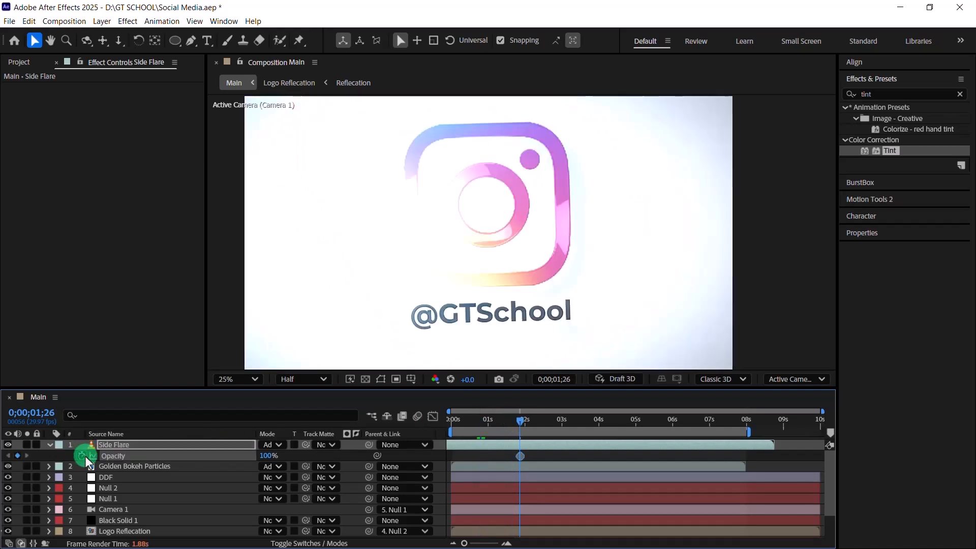
{"action": "left_click", "coordinate": [264, 455]}
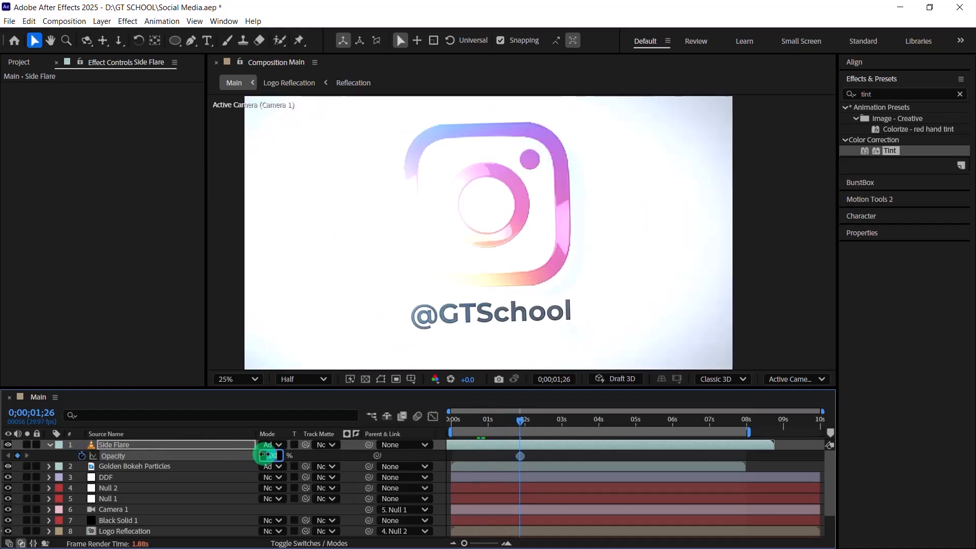
{"action": "type", "text": "5"}
Add a slightly higher Opacity keyframe to the Side Flare layer at 0;00;00;25
{"action": "left_click", "coordinate": [448, 427]}
{"action": "left_click", "coordinate": [485, 423]}
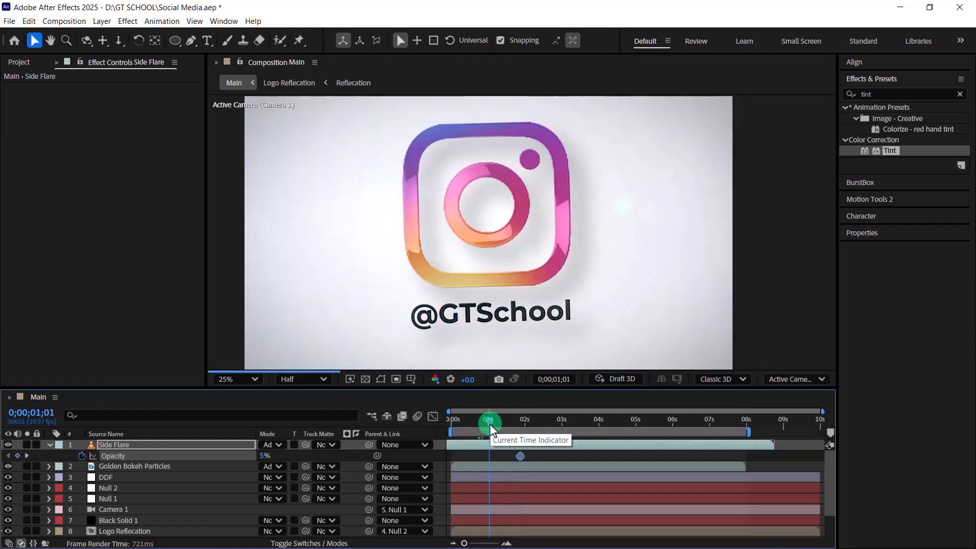
{"action": "key", "text": "space"}
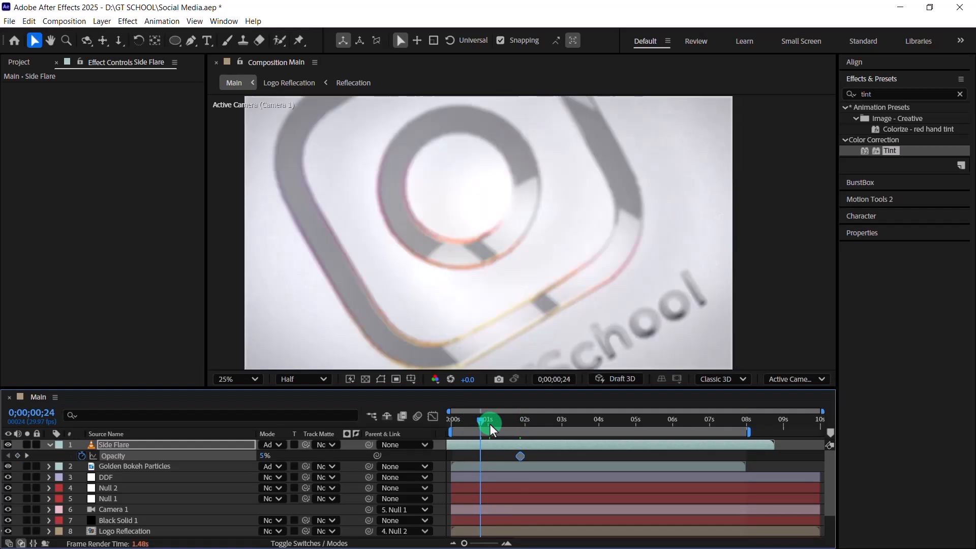
{"action": "left_click", "coordinate": [264, 455]}
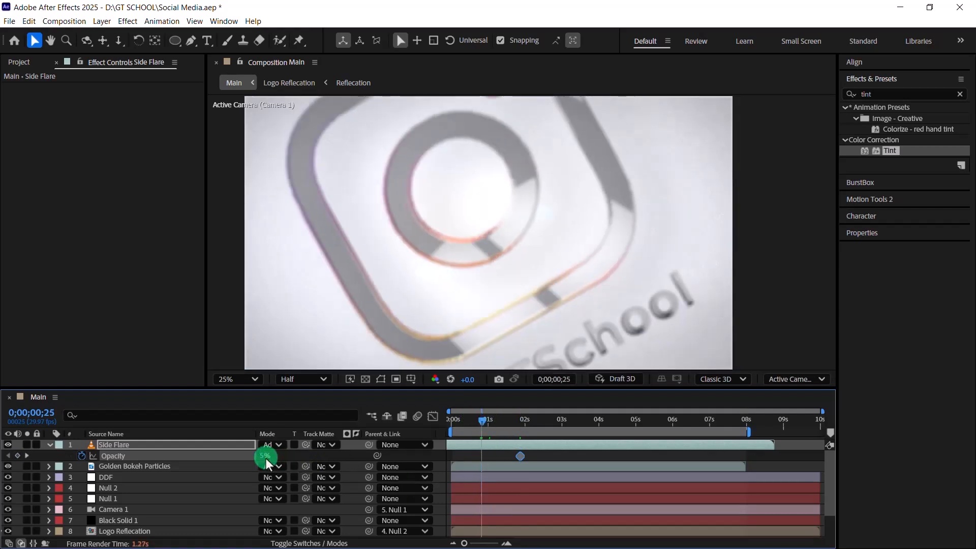
{"action": "key", "text": "Return"}
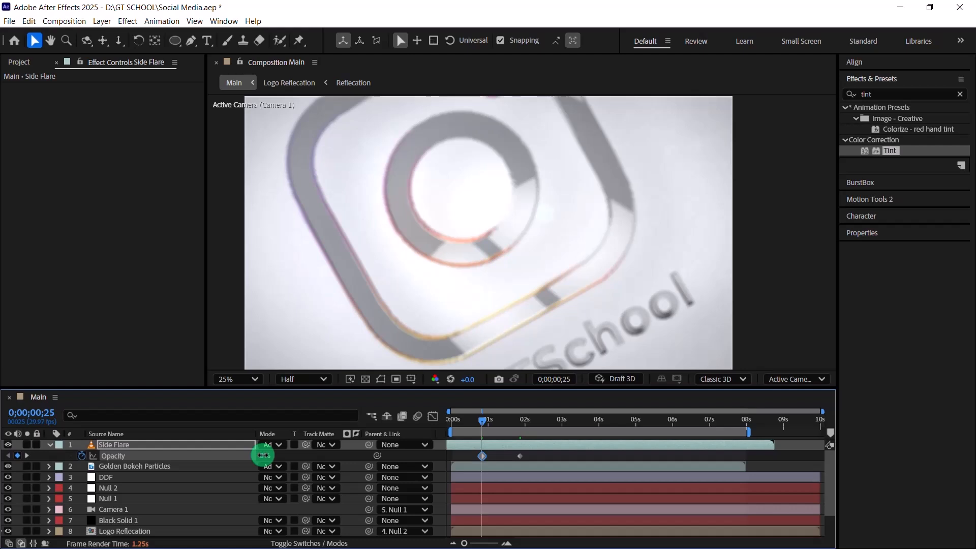
Add a 5% Opacity keyframe to the Side Flare layer at 0;00;00;13 and check the flare up to 0;00;02;21
{"action": "key", "text": "shift+Page_Up"}
{"action": "key", "text": "Page_Up"}
{"action": "key", "text": "Page_Up"}
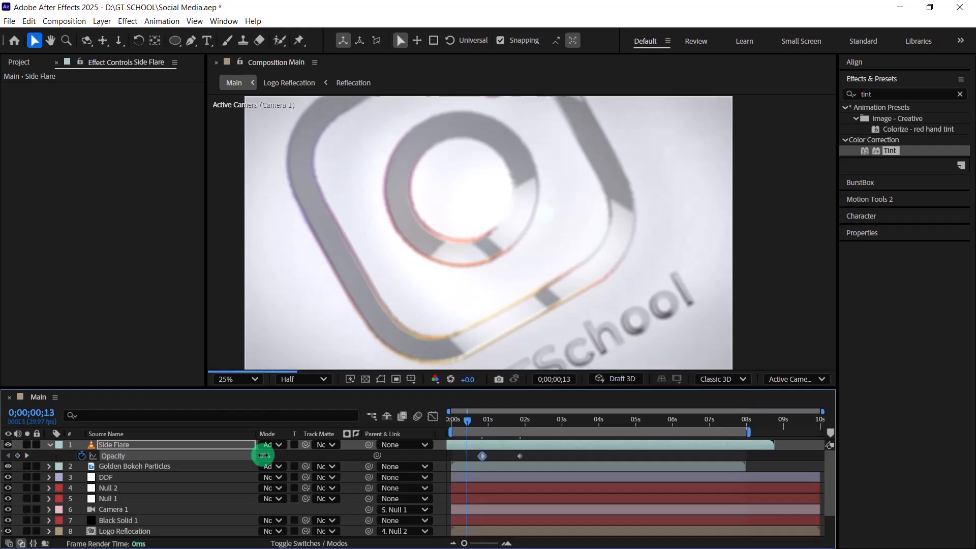
{"action": "left_click", "coordinate": [263, 455]}
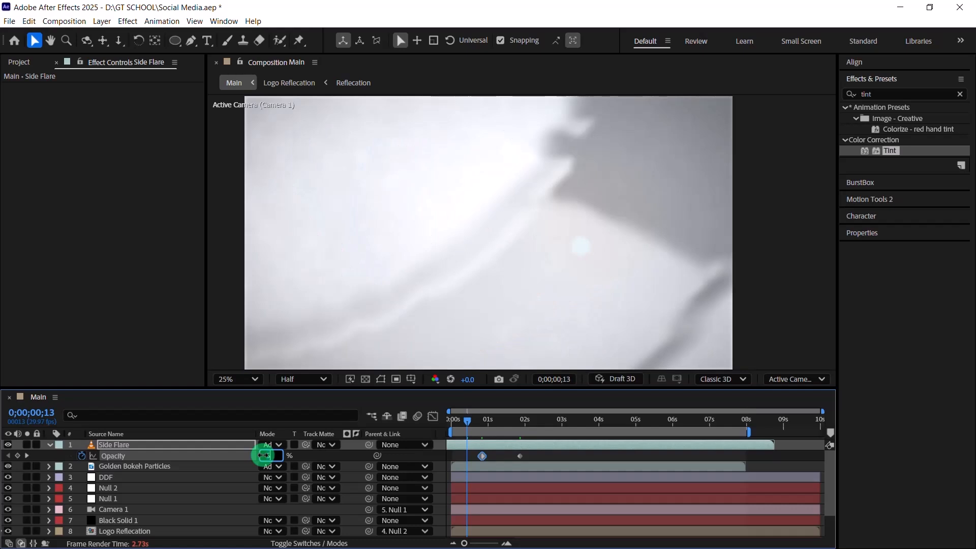
{"action": "key", "text": "Return"}
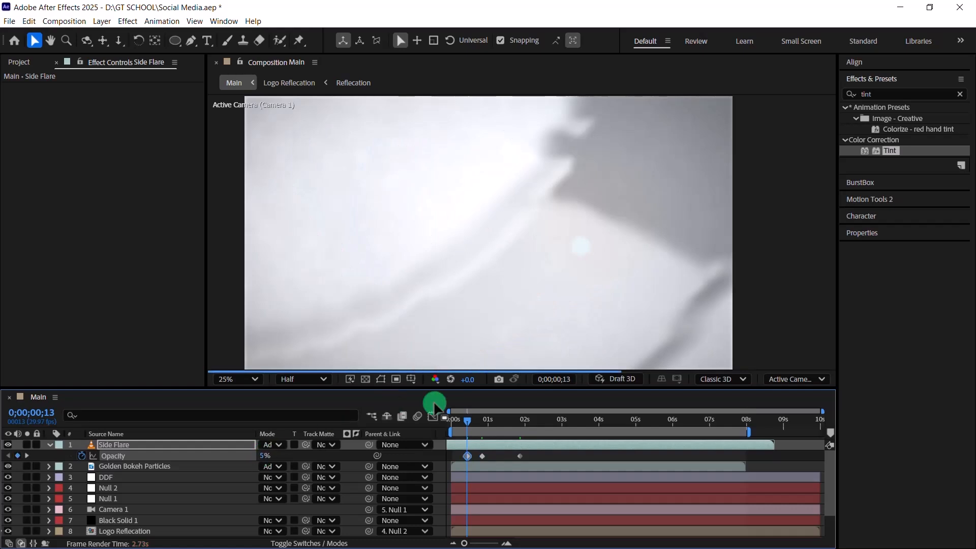
{"action": "left_click", "coordinate": [477, 421]}
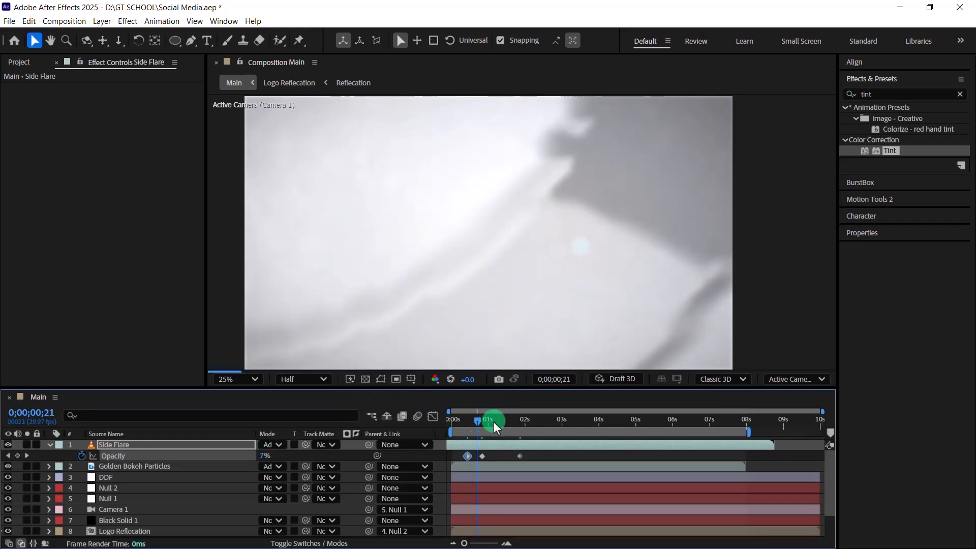
{"action": "left_click", "coordinate": [550, 422]}
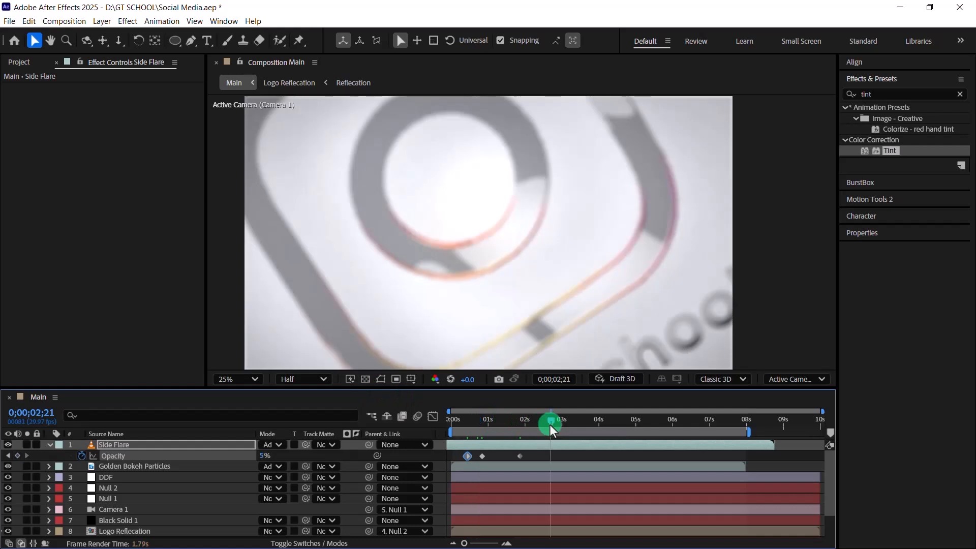
{"action": "left_click", "coordinate": [49, 445]}
Apply the Hue/Saturation effect to the Side Flare layer
{"action": "left_click", "coordinate": [126, 446]}
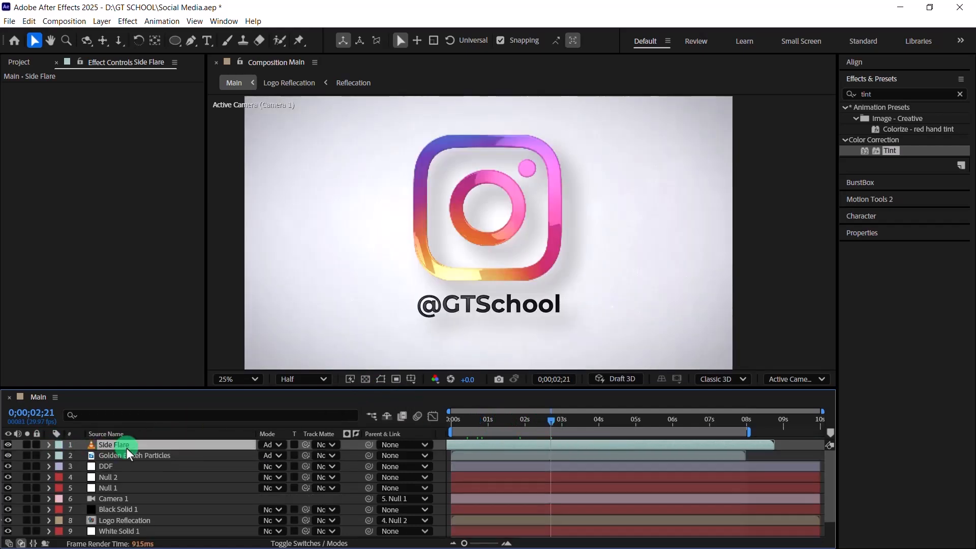
{"action": "key", "text": "ctrl+space"}
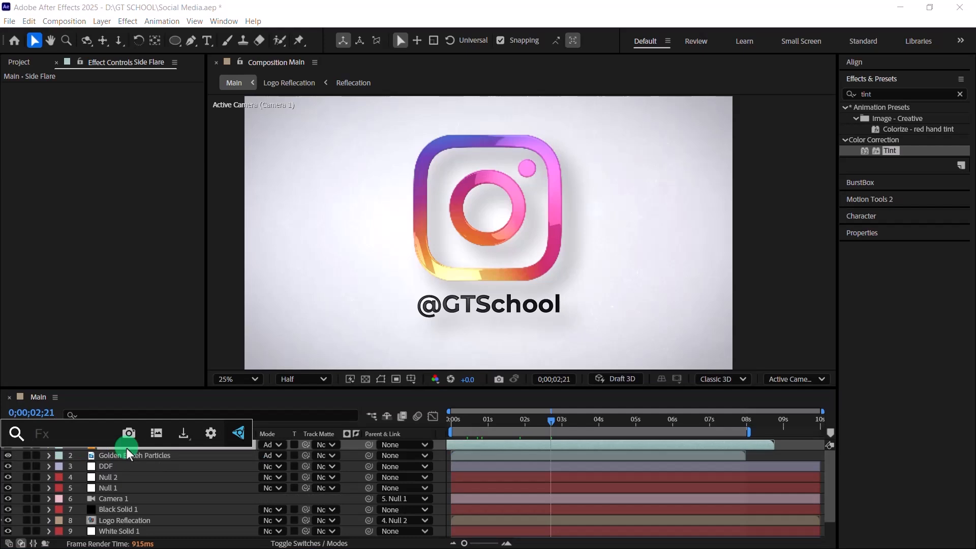
{"action": "type", "text": "hue"}
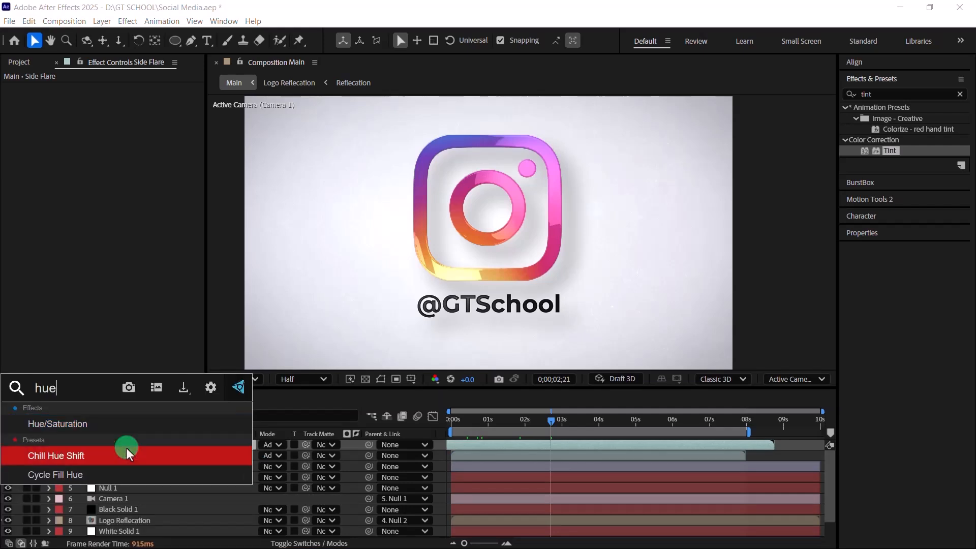
{"action": "key", "text": "Down"}
{"action": "key", "text": "Return"}
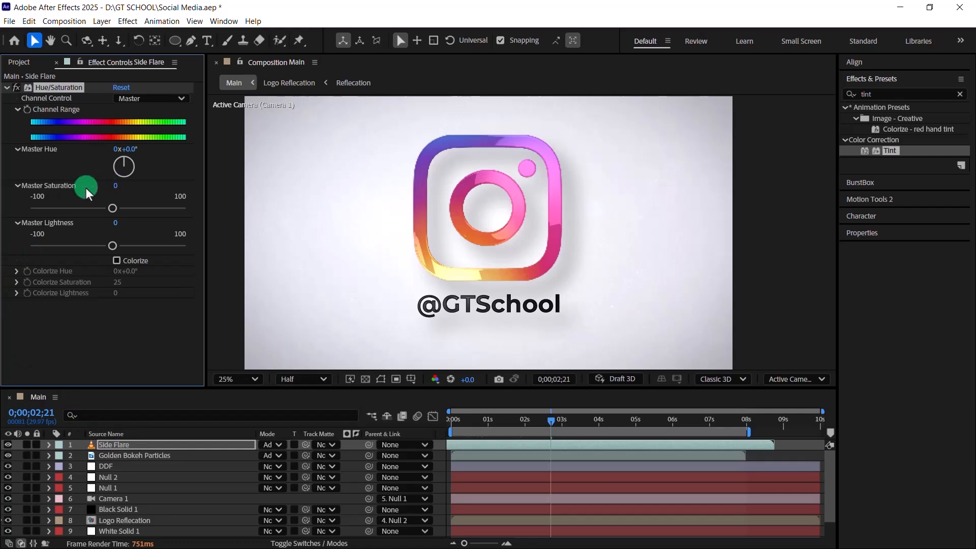
Set the Side Flare's Master Saturation to 70 and Master Lightness to -49
{"action": "left_click", "coordinate": [115, 187]}
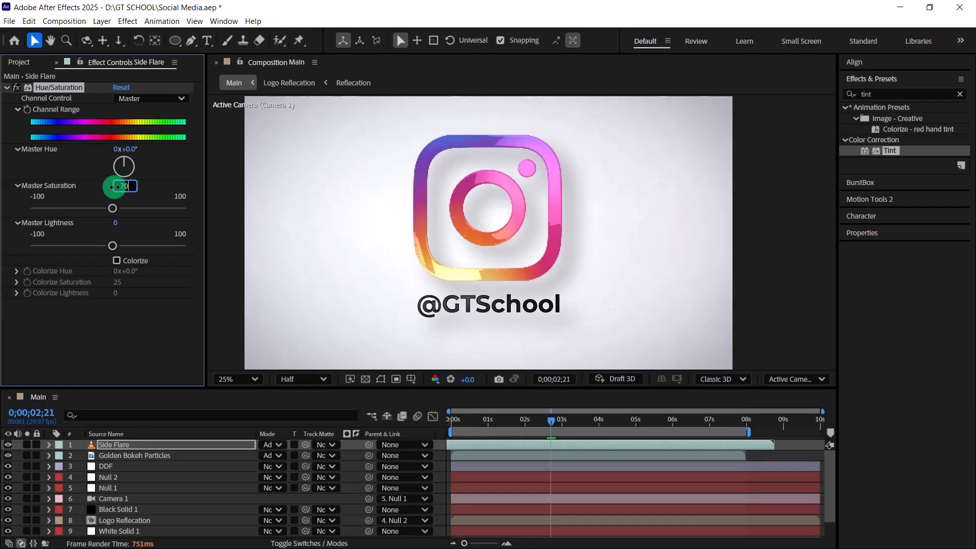
{"action": "key", "text": "Return"}
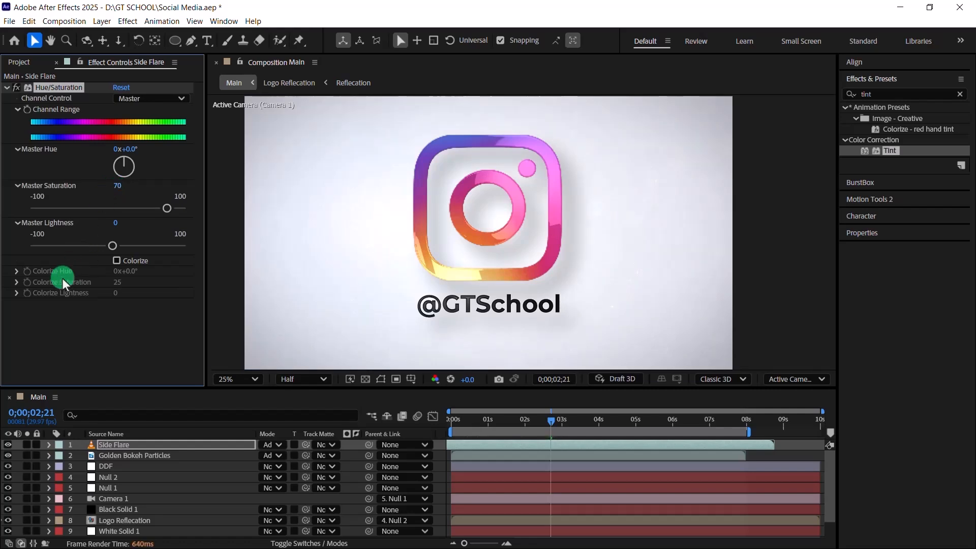
{"action": "left_click", "coordinate": [115, 222]}
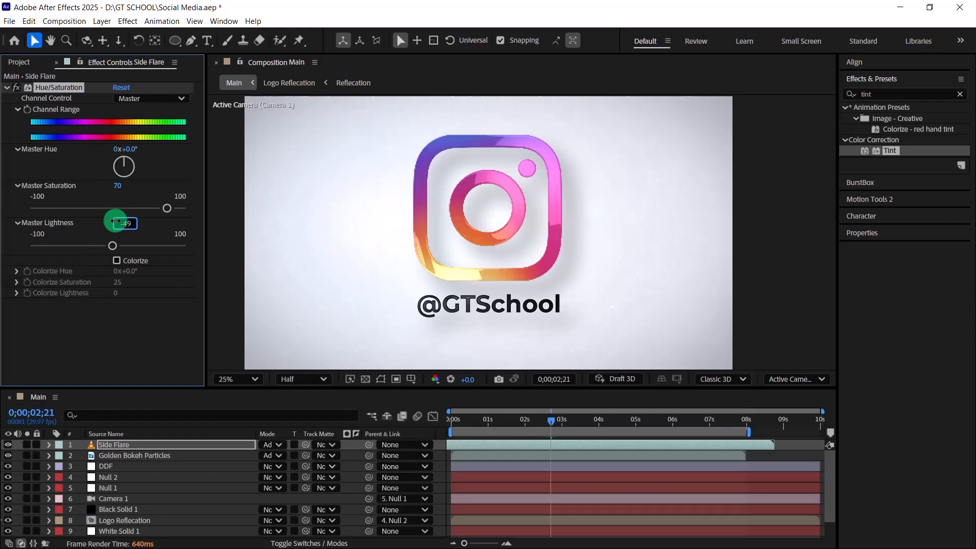
{"action": "key", "text": "Return"}
Isolate the Side Flare layer to compare it with and without Hue/Saturation, then restore all layers and review the composition up to 0;00;01;17
{"action": "left_click", "coordinate": [27, 444]}
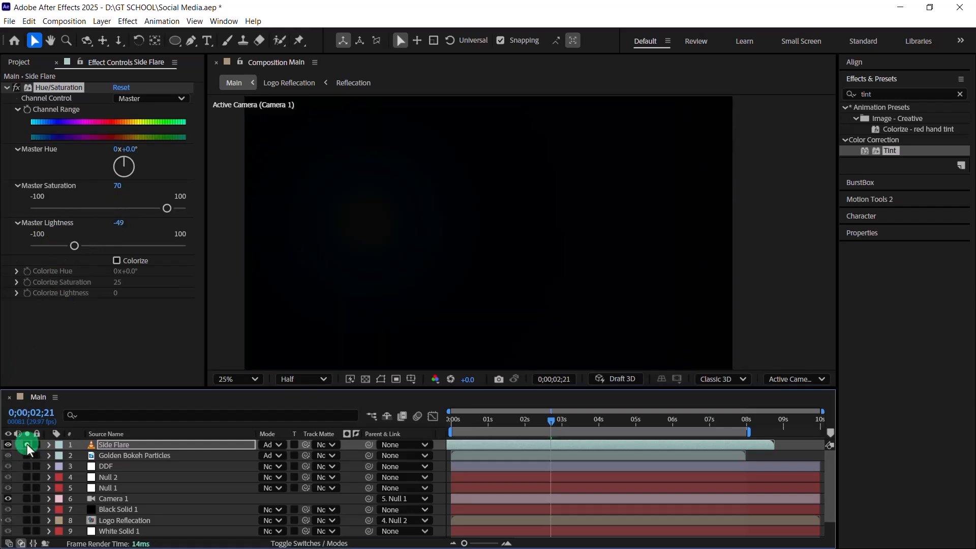
{"action": "left_click_drag", "start_coordinate": [505, 419], "coordinate": [482, 425]}
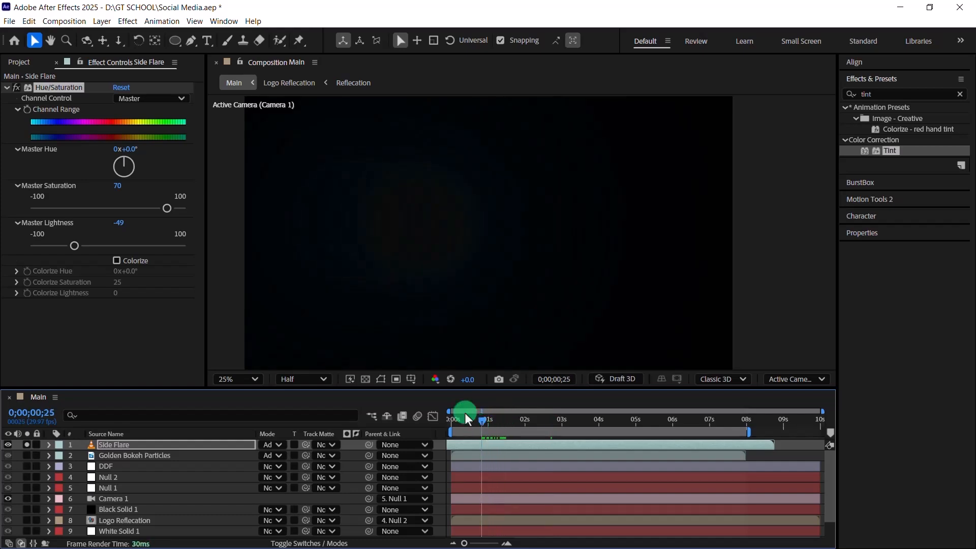
{"action": "left_click", "coordinate": [16, 87]}
{"action": "left_click", "coordinate": [17, 87]}
{"action": "left_click", "coordinate": [16, 87]}
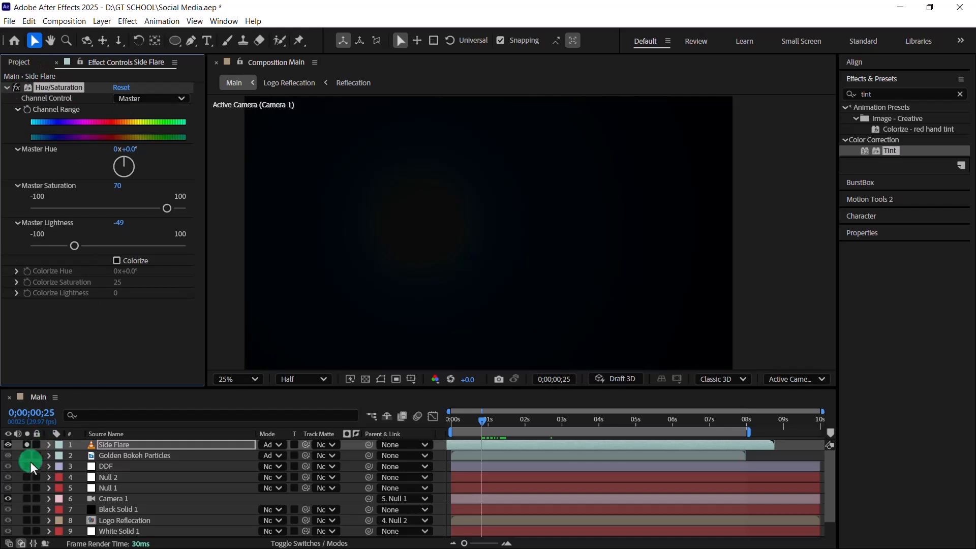
{"action": "left_click", "coordinate": [27, 446]}
{"action": "left_click", "coordinate": [27, 445]}
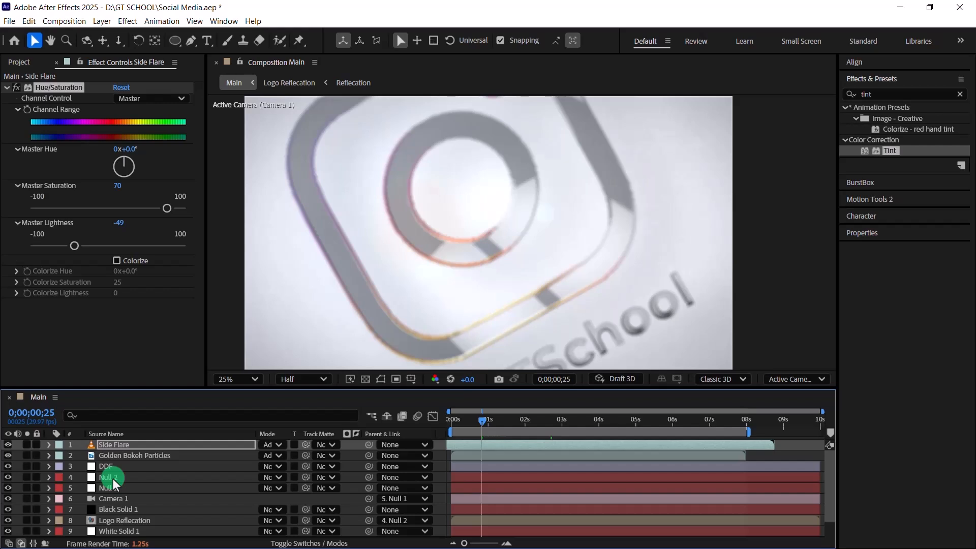
{"action": "left_click_drag", "start_coordinate": [472, 418], "coordinate": [501, 415]}
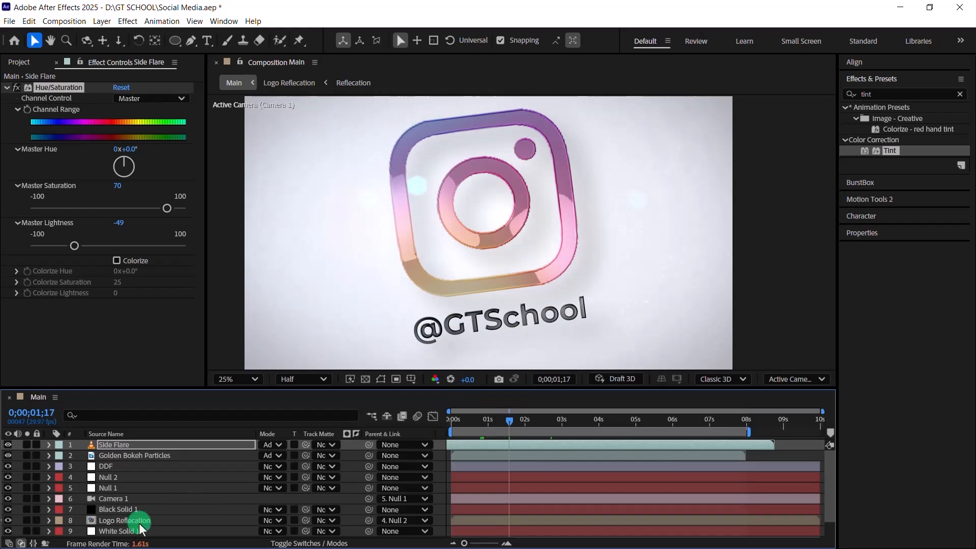
Open the Logo Reflecation composition, disable the Vegas effect on the bottommost Logo layer, and check the logo at 0;00;00;18
{"action": "scroll", "coordinate": [131, 511], "scroll_direction": "down", "scroll_amount": 2}
{"action": "double_click", "coordinate": [131, 498]}
{"action": "left_click", "coordinate": [103, 476]}
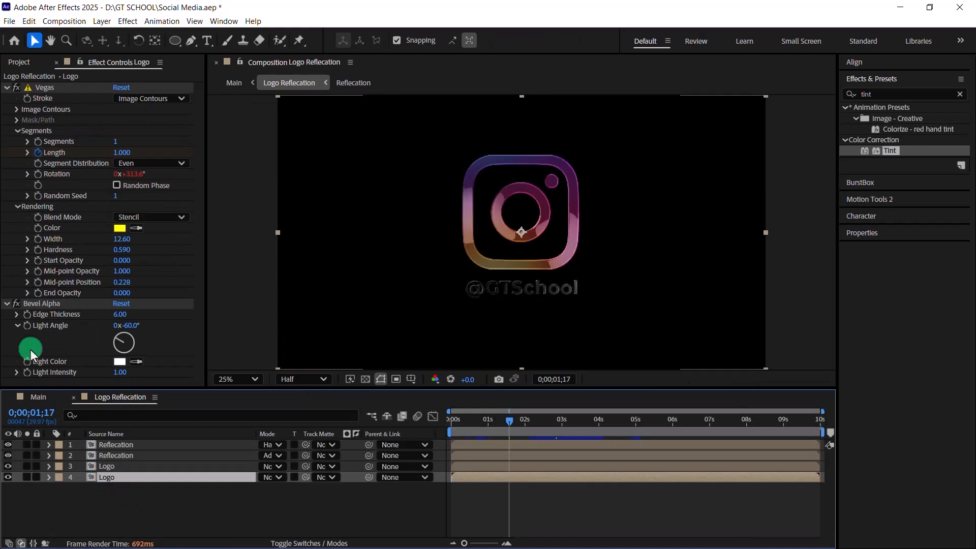
{"action": "left_click", "coordinate": [16, 87]}
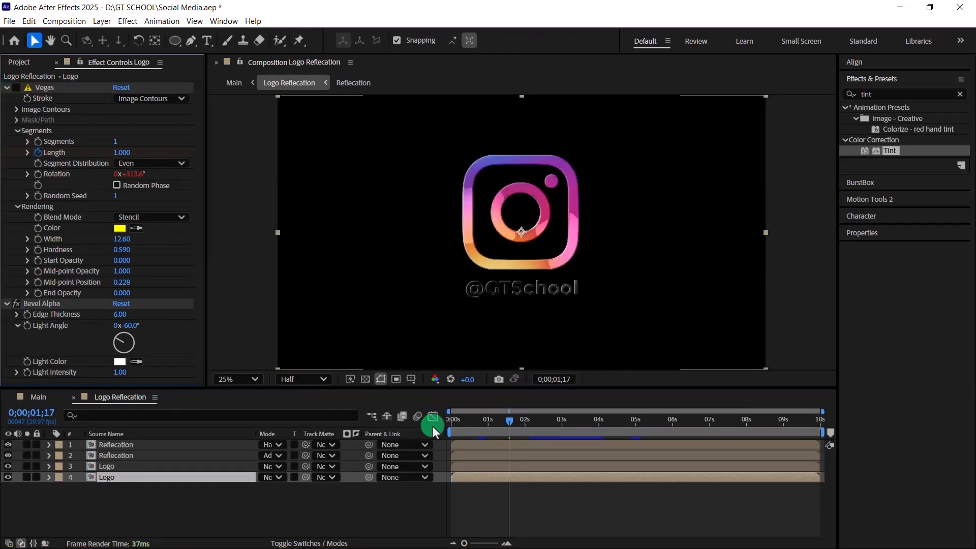
{"action": "left_click", "coordinate": [461, 423]}
{"action": "left_click_drag", "start_coordinate": [461, 422], "coordinate": [472, 418]}
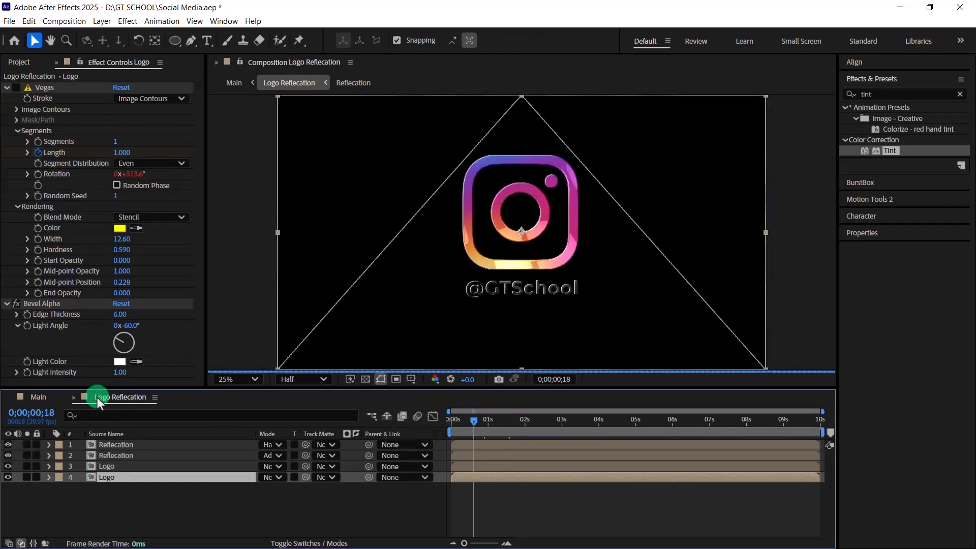